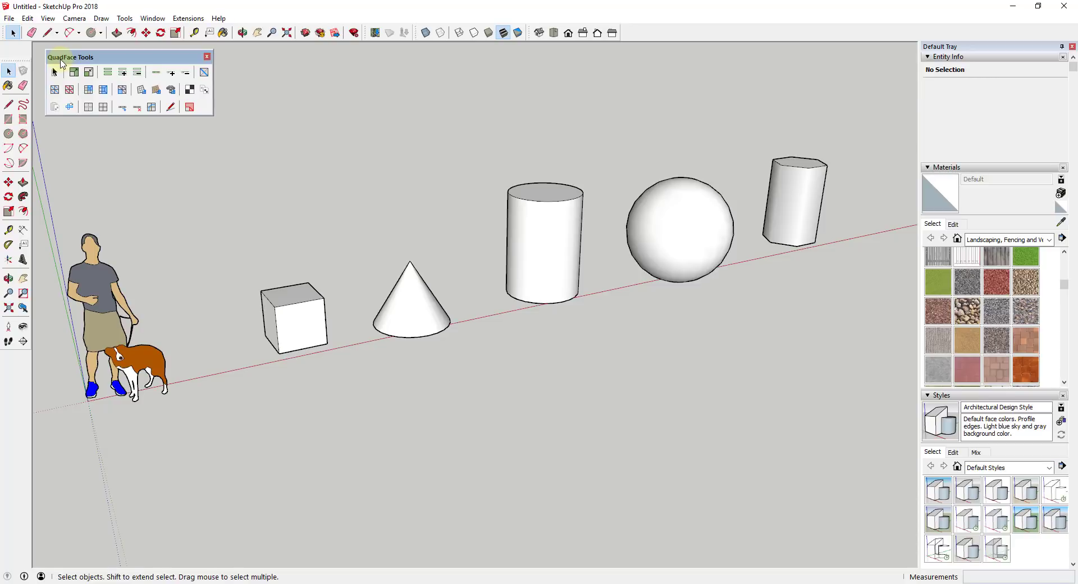
Reposition the QuadFace Tools toolbar, and inspect the cube's top face and one of its top edges
left_click_drag(61, 63, 69, 64)
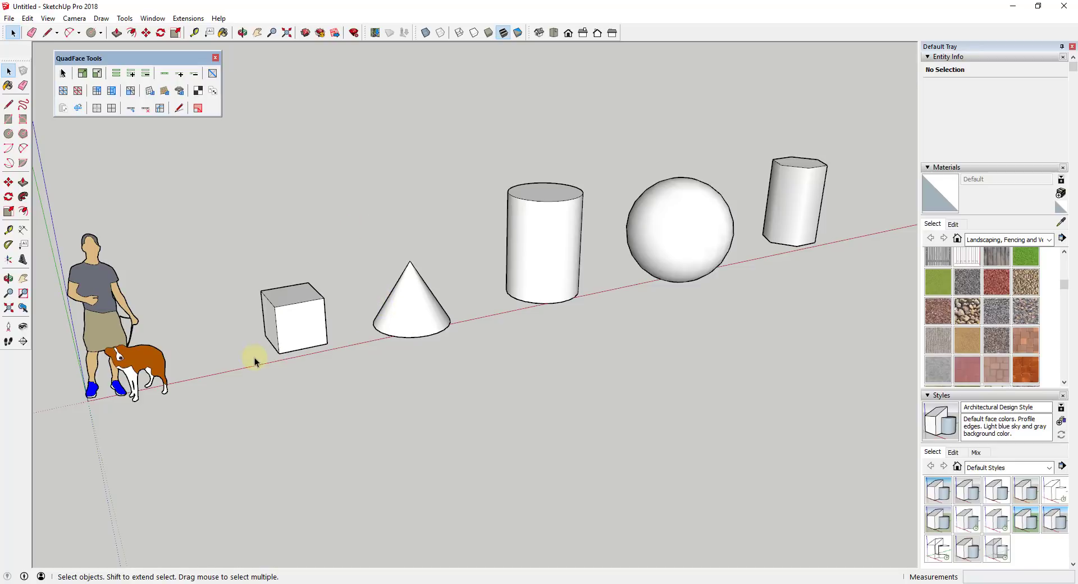
scroll(305, 313, "up", 5)
middle_click_drag(306, 259, 414, 332)
left_click(416, 331)
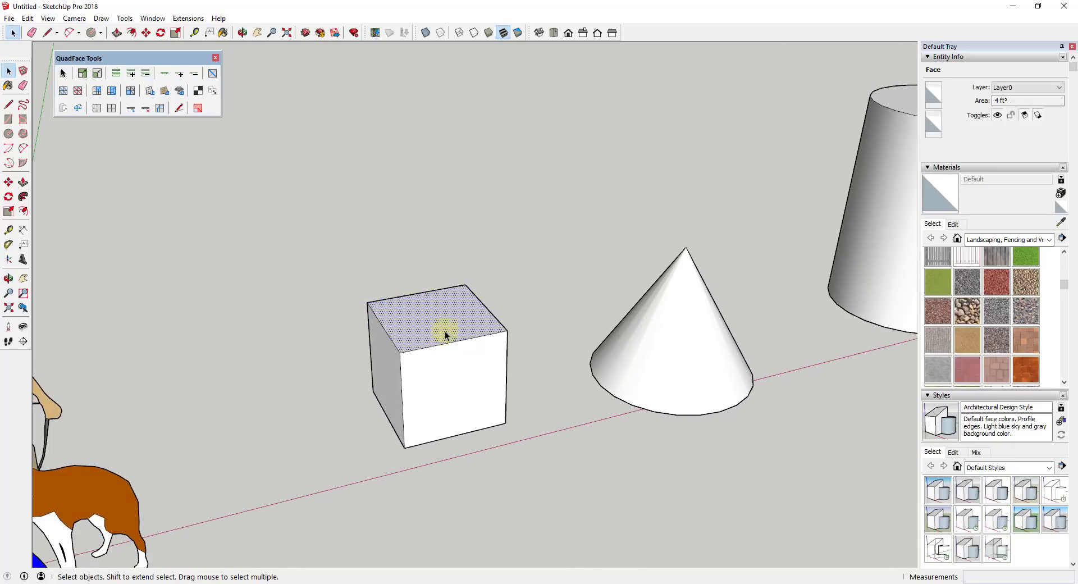
left_click(489, 310)
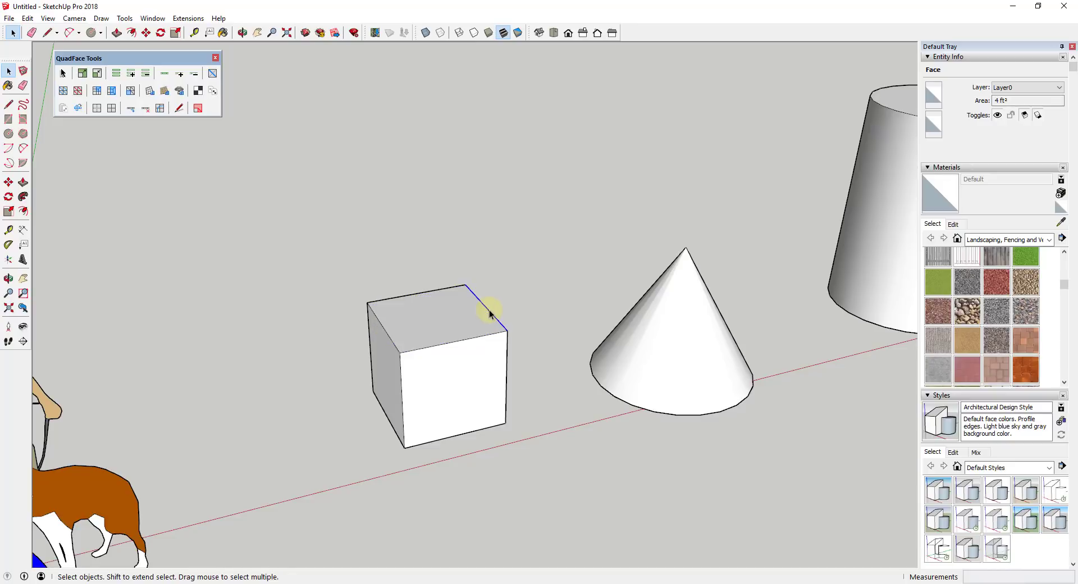
left_click(515, 396)
Draw a 2' line across the cube's front face between the midpoints of its two vertical edges
scroll(508, 393, "up", 3)
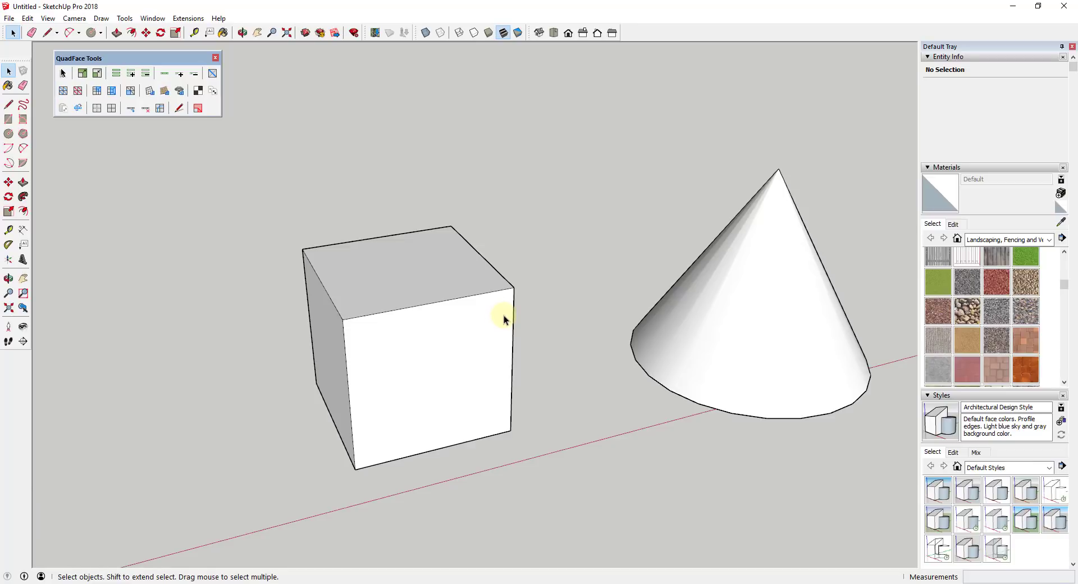
middle_click_drag(444, 334, 440, 355)
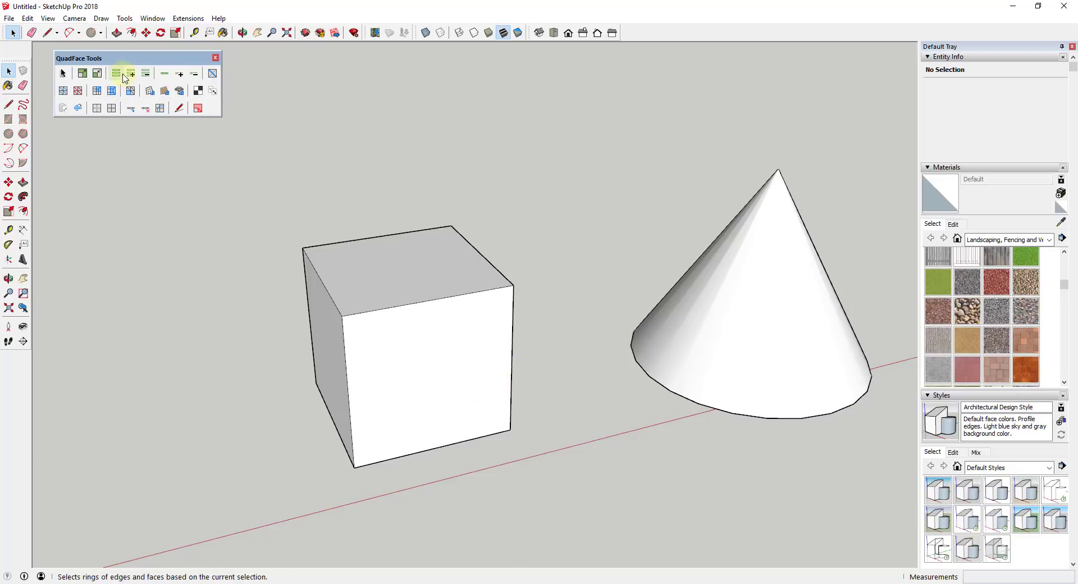
scroll(424, 296, "down", 1)
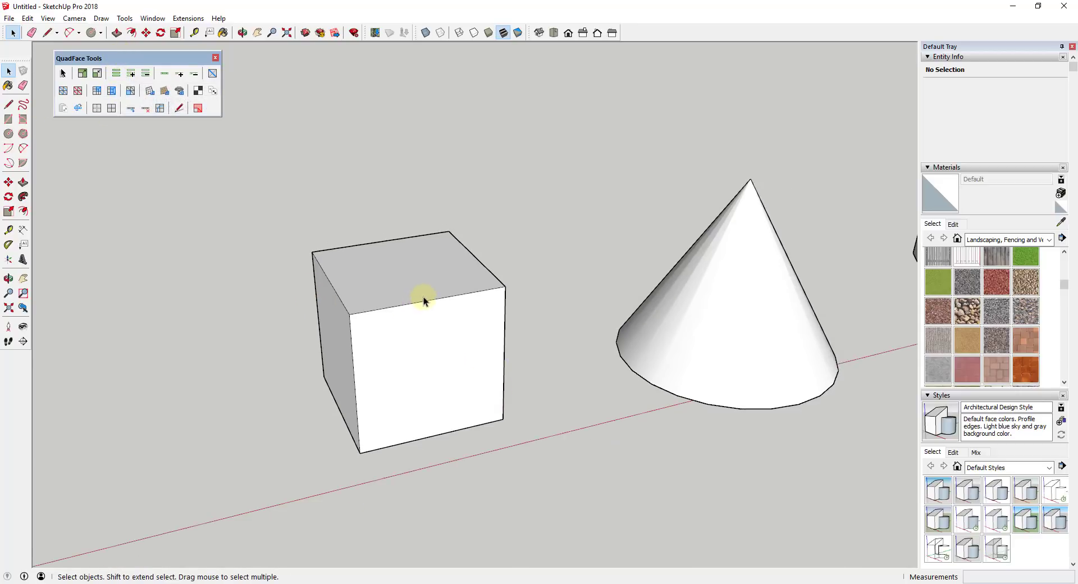
scroll(398, 362, "up", 2)
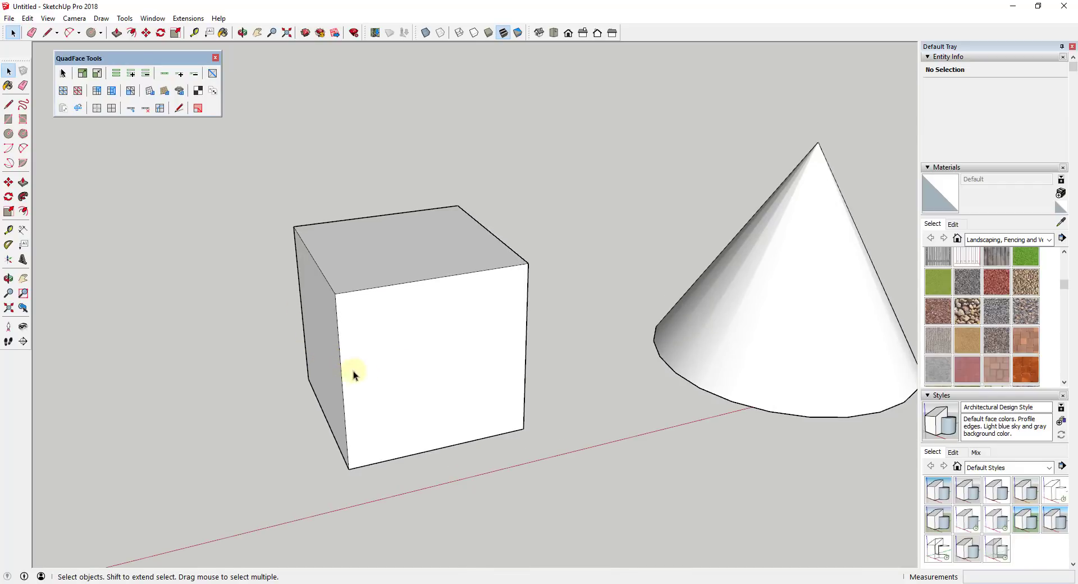
middle_click_drag(373, 402, 401, 386)
key("l")
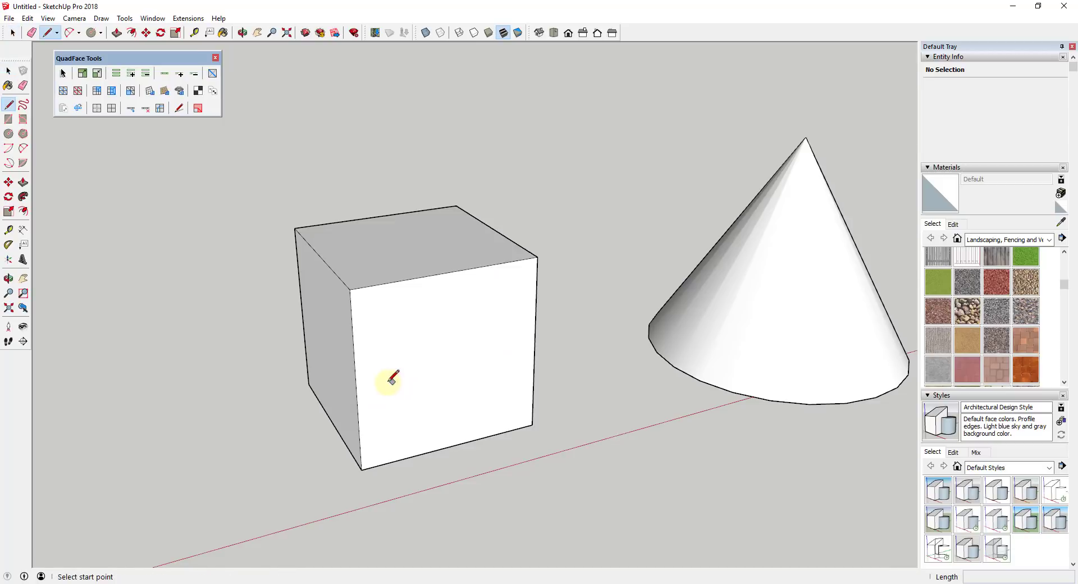
left_click(356, 383)
left_click(533, 351)
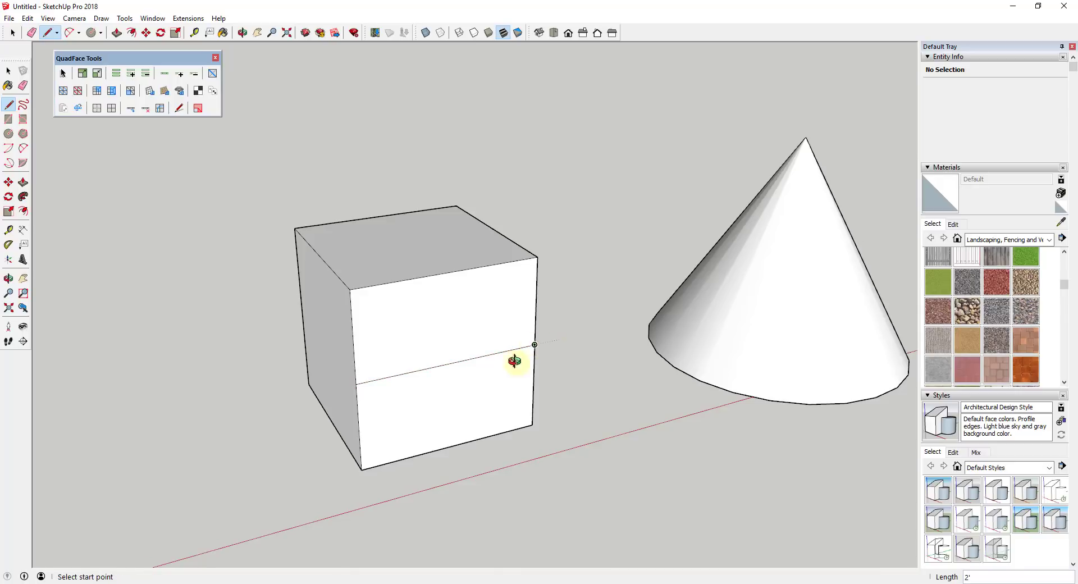
middle_click_drag(513, 361, 410, 351)
left_click(433, 356)
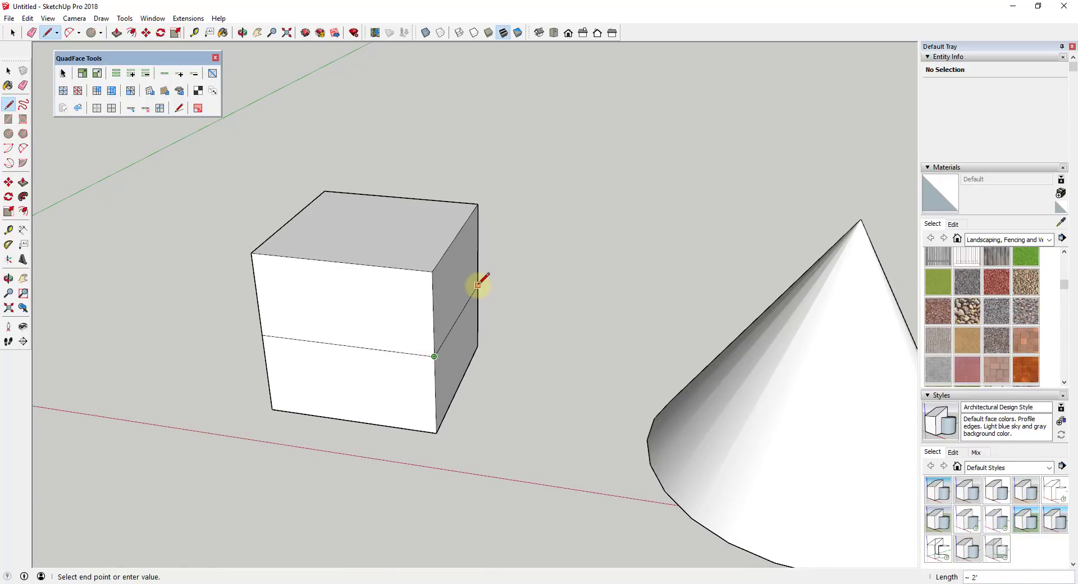
left_click(477, 284)
key("space")
key("ctrl+z")
Draw a horizontal rectangle through the cube's mid-height, from one vertical edge's midpoint to the diagonally opposite one, to ring all sides
key("r")
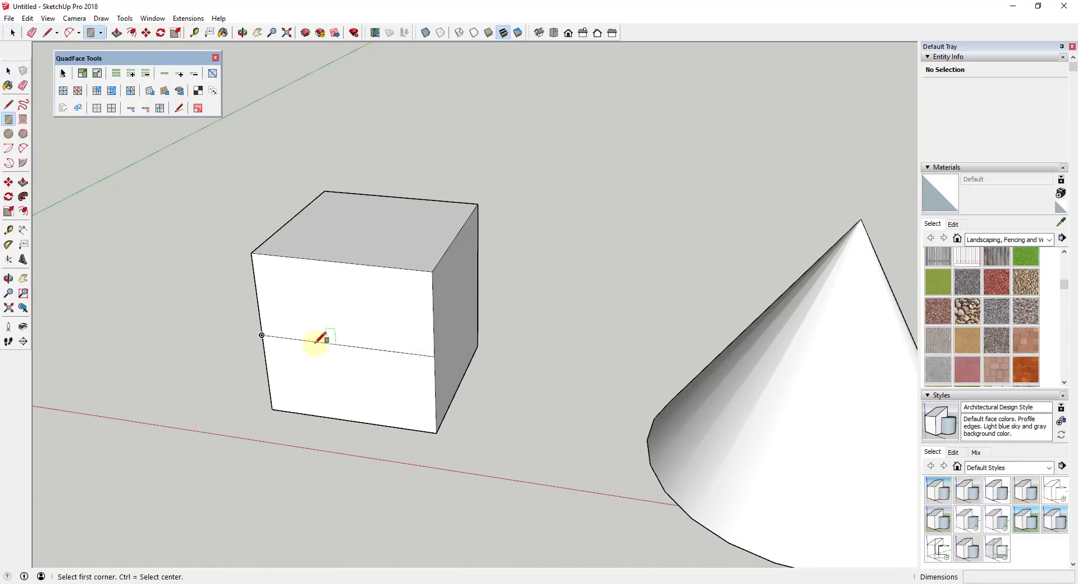
left_click(262, 334)
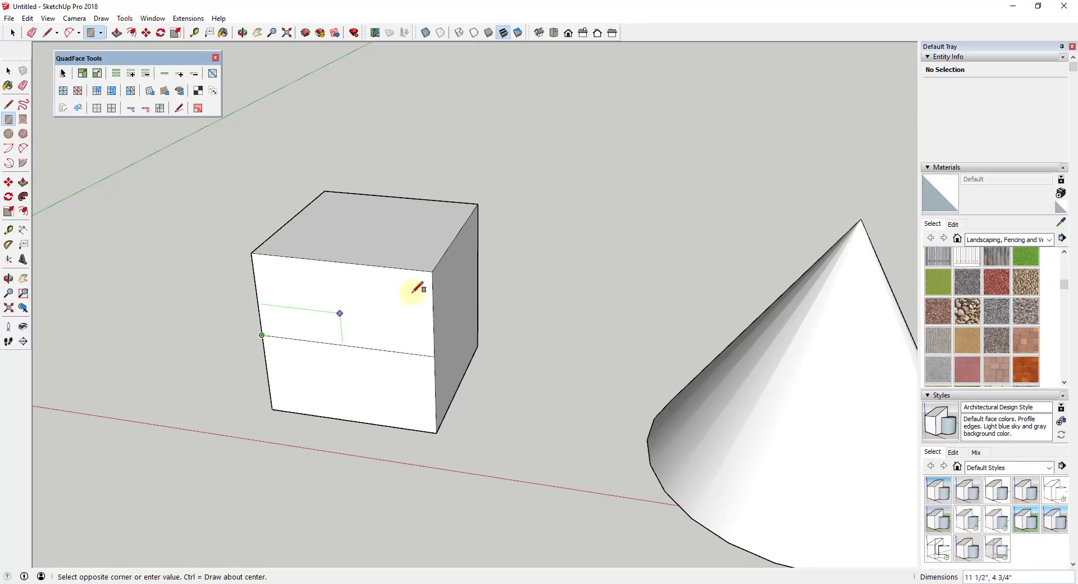
left_click(478, 277)
middle_click_drag(479, 277, 207, 284)
key("space")
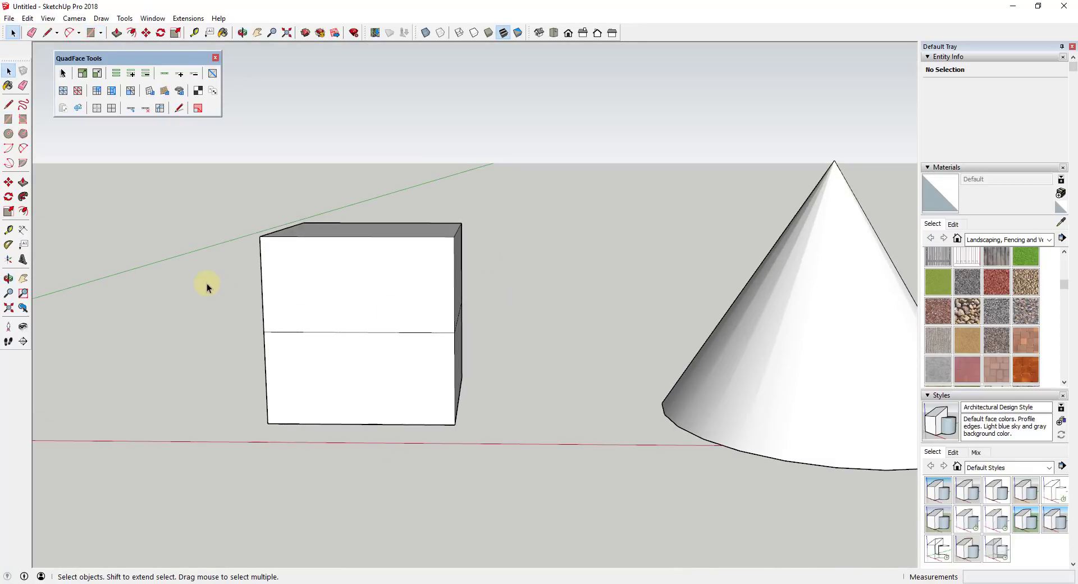
Select the mid-height edge ring and scale it inward about its center to form a narrow waist in the cube
middle_click_drag(532, 370, 503, 380)
left_click(284, 343)
key("s")
left_click_drag(278, 344, 299, 339, "ctrl")
middle_click_drag(299, 339, 503, 374)
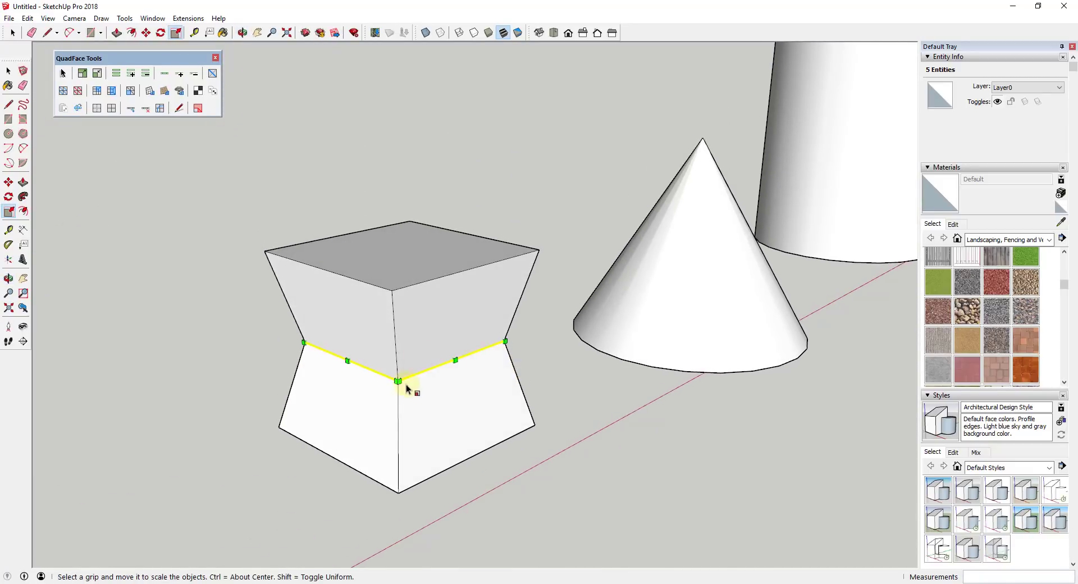
Move the narrowed edge ring straight up toward the top of the shape
key("m")
left_click_drag(416, 374, 418, 324)
key("space")
middle_click_drag(426, 334, 376, 368)
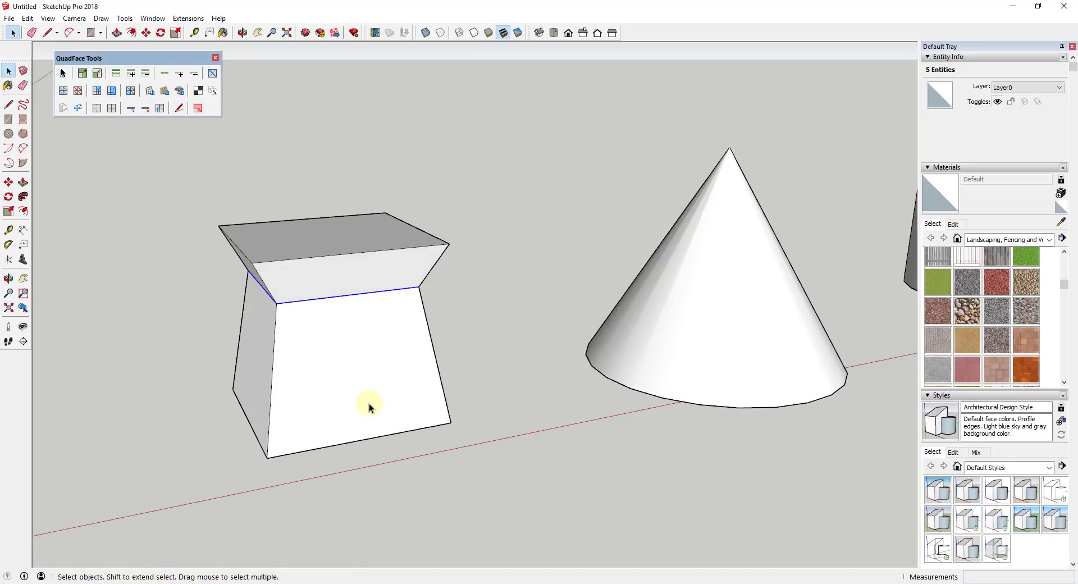
Draw midpoint lines across the front and adjacent side of the shape's lower section
key("l")
left_click(271, 382)
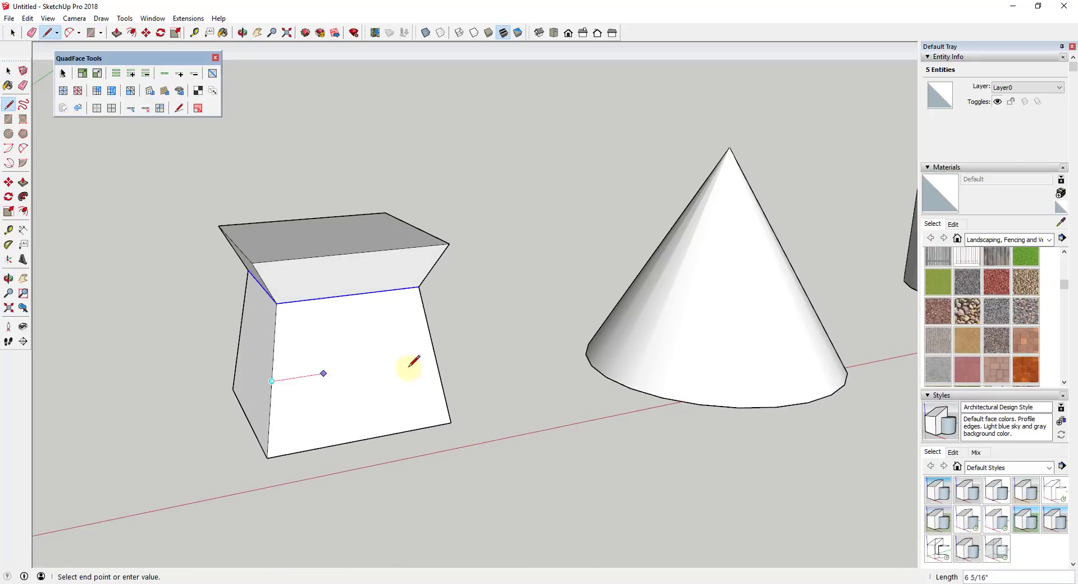
left_click(437, 362)
middle_click_drag(433, 361, 366, 354)
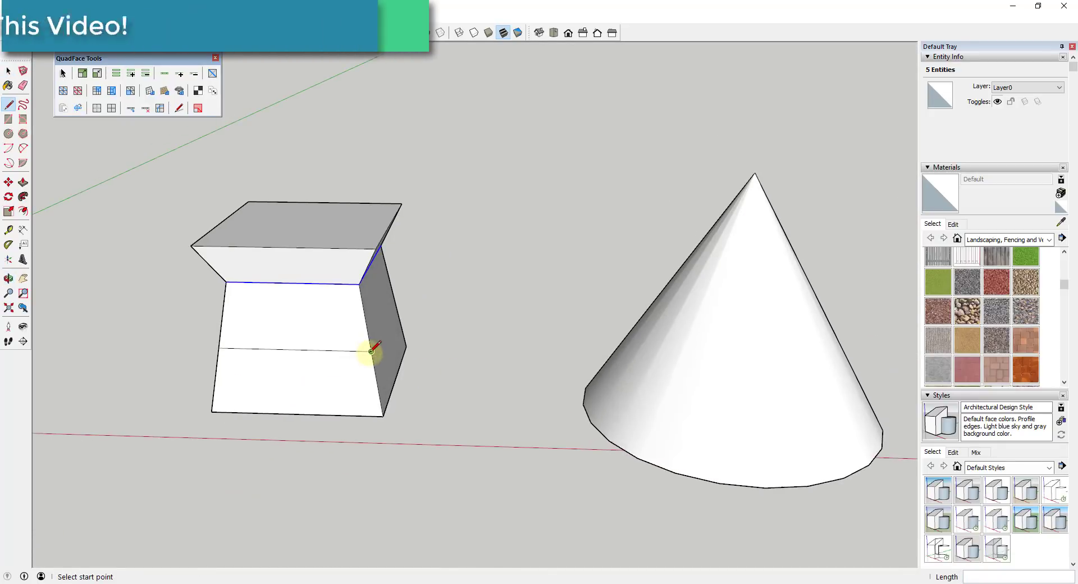
left_click(394, 309)
middle_click_drag(394, 310, 319, 341)
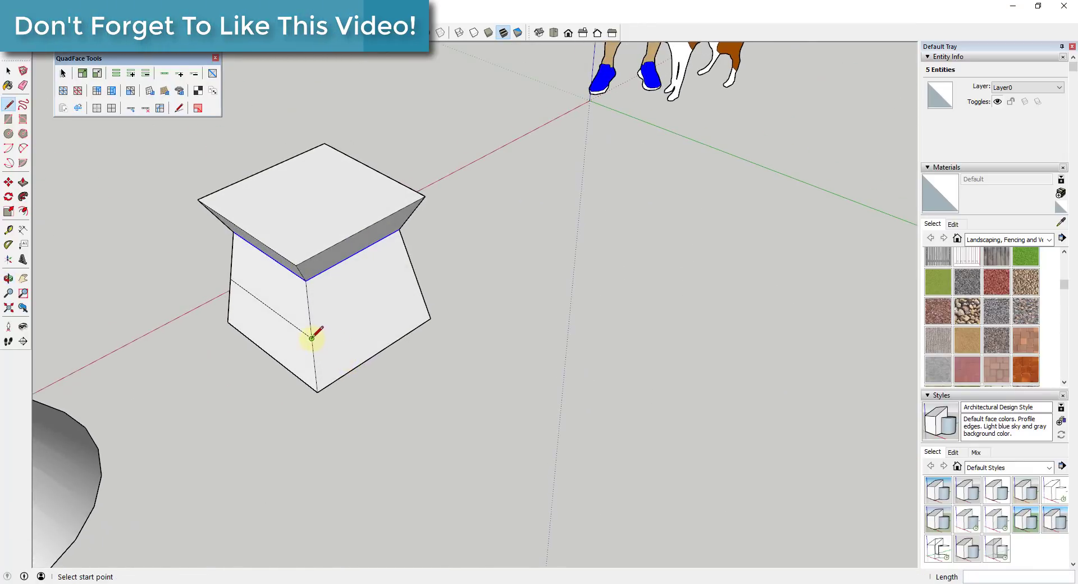
Complete the edge ring around the lower section with midpoint lines across the remaining sides
left_click(312, 339)
key("Escape")
middle_click_drag(416, 271, 494, 223)
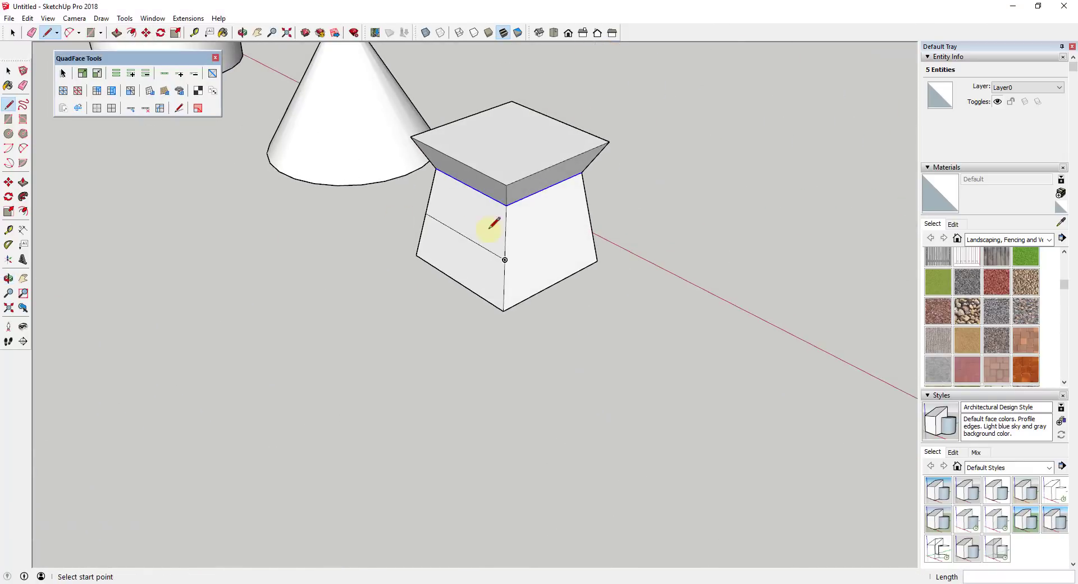
left_click(505, 259)
left_click(593, 216)
middle_click_drag(592, 217, 301, 217)
key("space")
Select the lower edge ring and scale it outward about its center so the lower section flares
left_click_drag(301, 217, 482, 284)
middle_click_drag(482, 284, 380, 248)
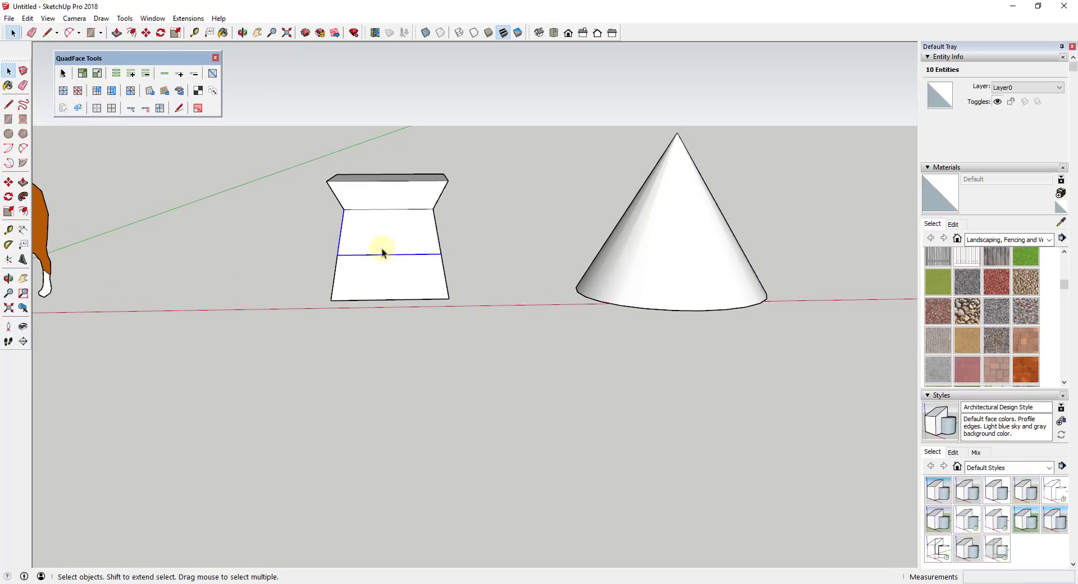
middle_click_drag(479, 277, 469, 307)
key("s")
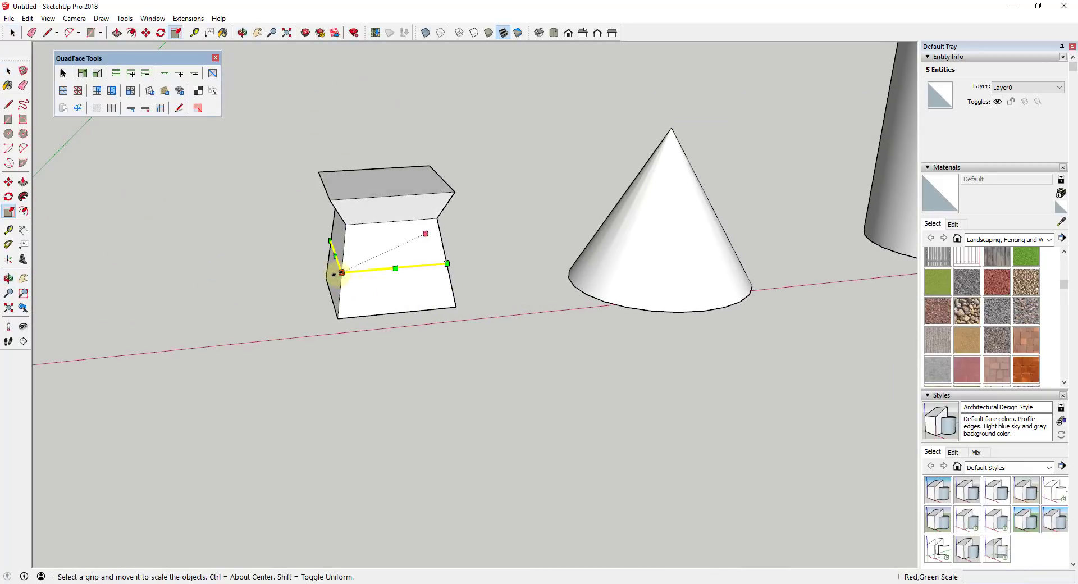
left_click_drag(339, 272, 314, 286)
key("space")
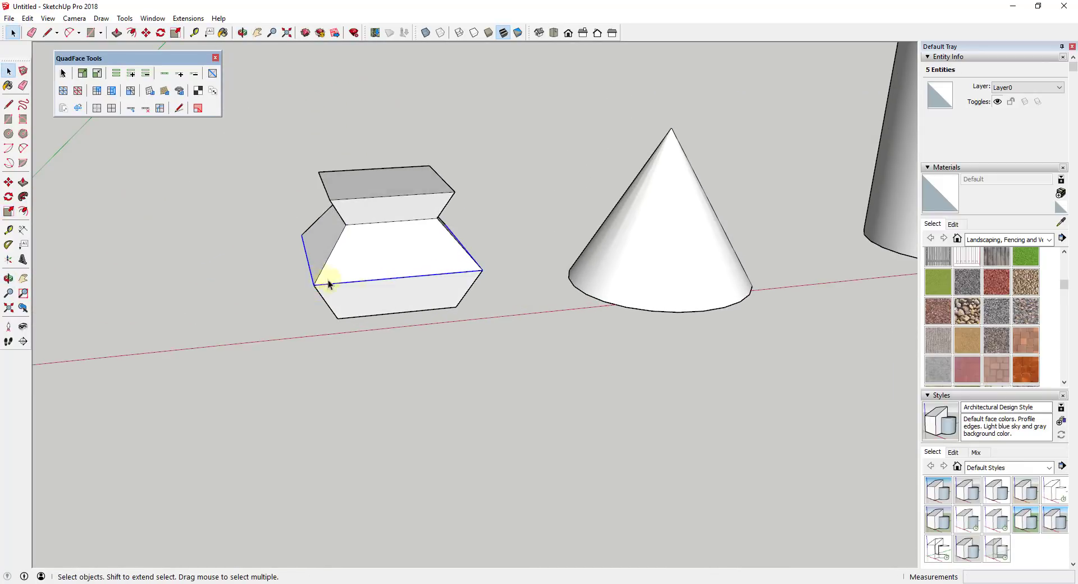
Move the flared edge ring upward, closer to the narrow waist
key("m")
left_click(380, 278)
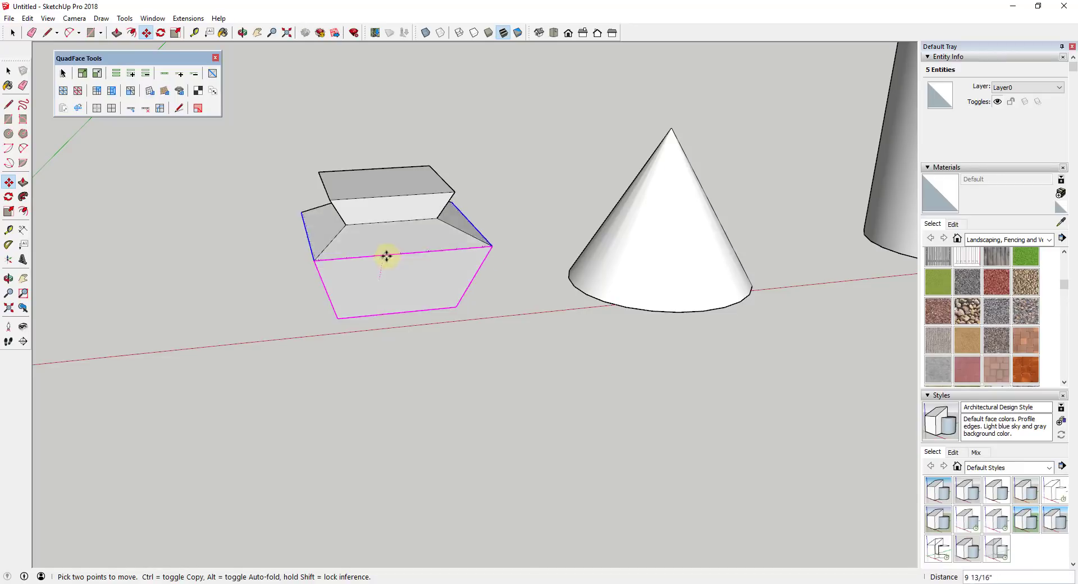
left_click(382, 247)
key("space")
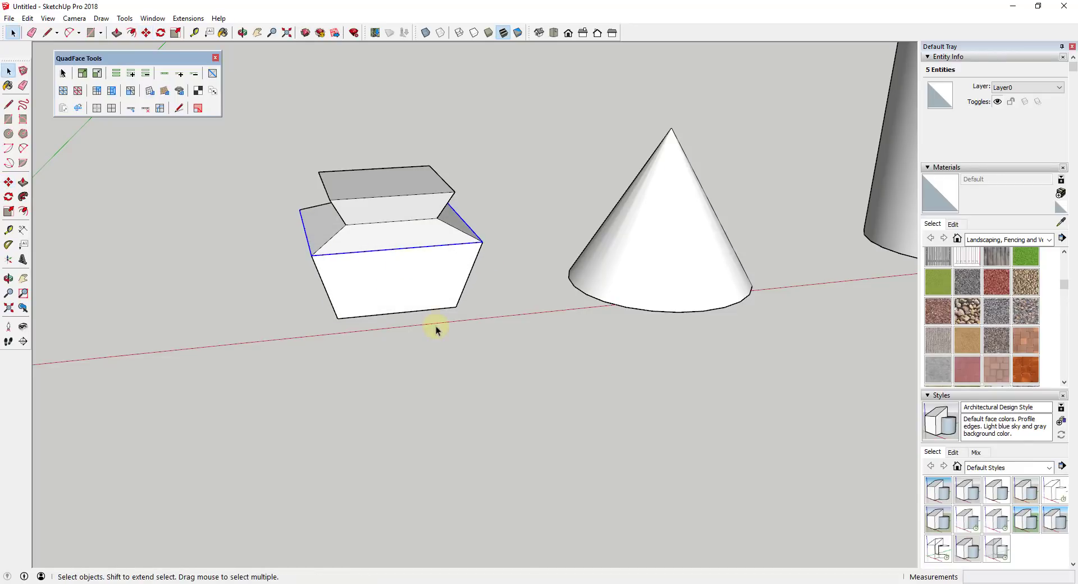
middle_click_drag(436, 329, 528, 230)
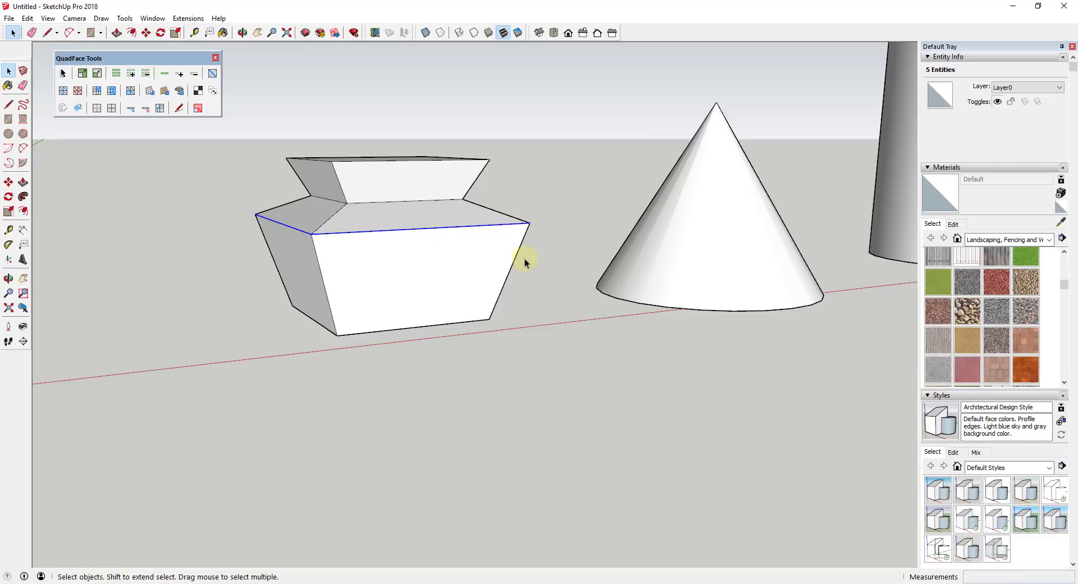
Select the cone, cylinder, sphere and prism together and move them along the red axis, away from the reshaped box
scroll(380, 253, "down", 3)
scroll(544, 217, "down", 3)
middle_click_drag(544, 217, 268, 307, "shift")
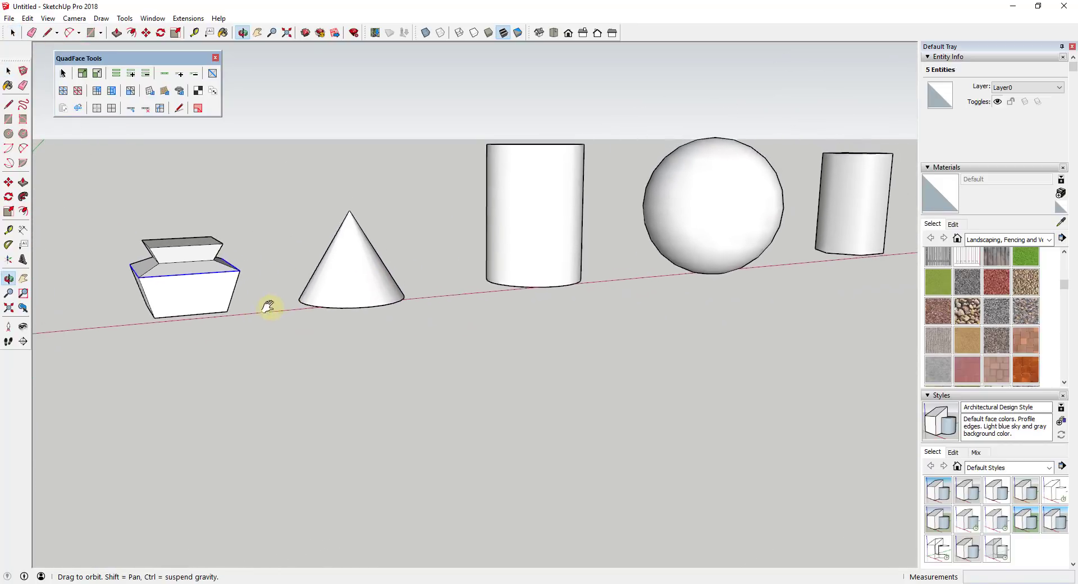
scroll(286, 272, "down", 2)
middle_click_drag(286, 271, 450, 303)
left_click_drag(296, 131, 767, 355)
key("m")
left_click(330, 285)
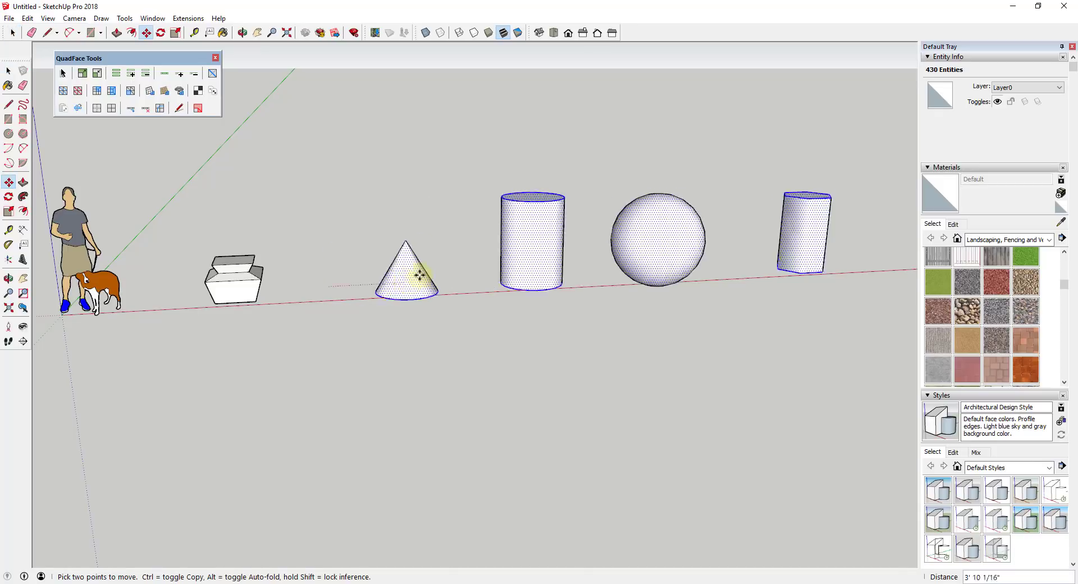
left_click(476, 274)
key("space")
Draw a 2' by 2' rectangle on the red axis between the reshaped box and the cone, and extrude it 2' into a cube
key("r")
left_click(314, 292)
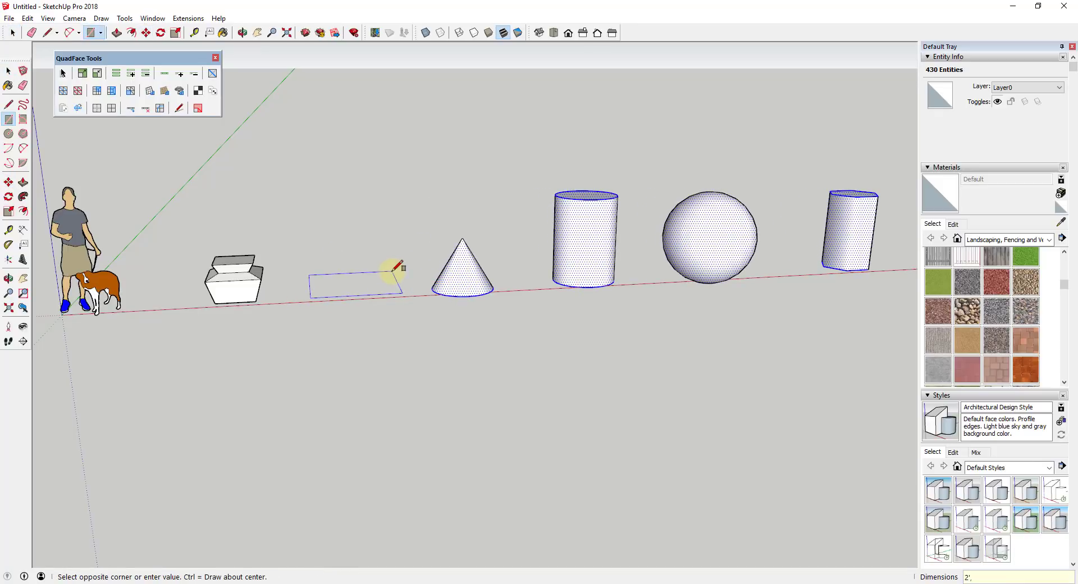
type("2',2'")
key("Return")
key("p")
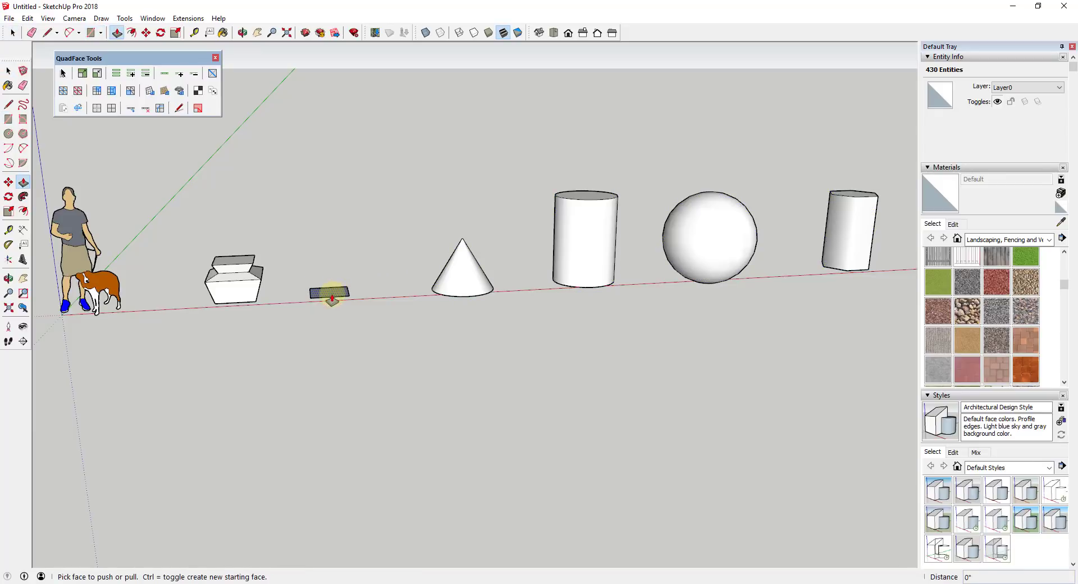
left_click(326, 289)
key("Return")
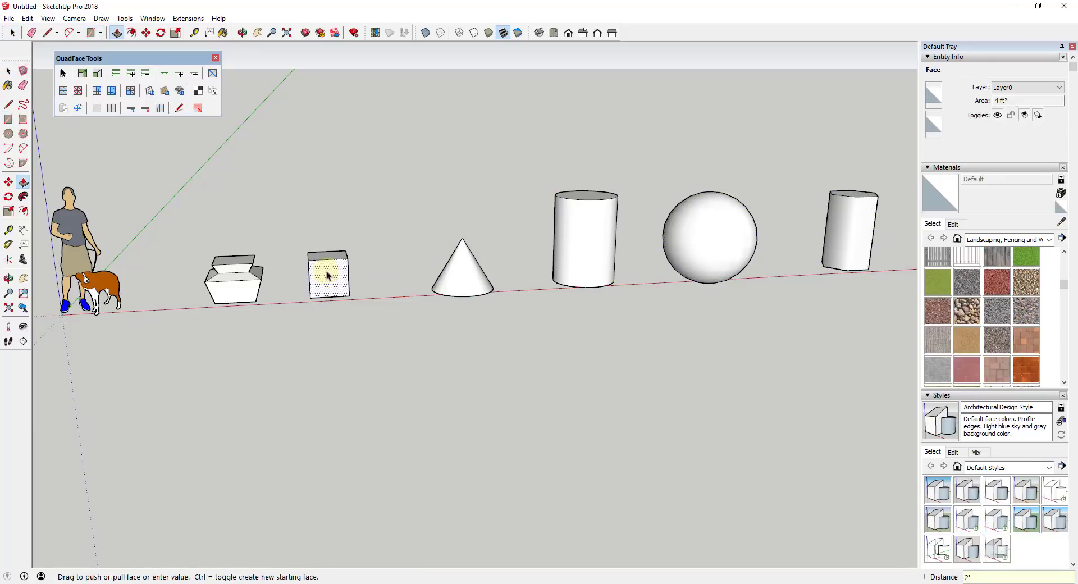
key("space")
Insert a QuadFace edge loop around the new cube from its near front vertical edge
scroll(301, 265, "up", 3)
middle_click_drag(302, 265, 386, 228)
scroll(315, 269, "up", 3)
scroll(315, 265, "up", 3)
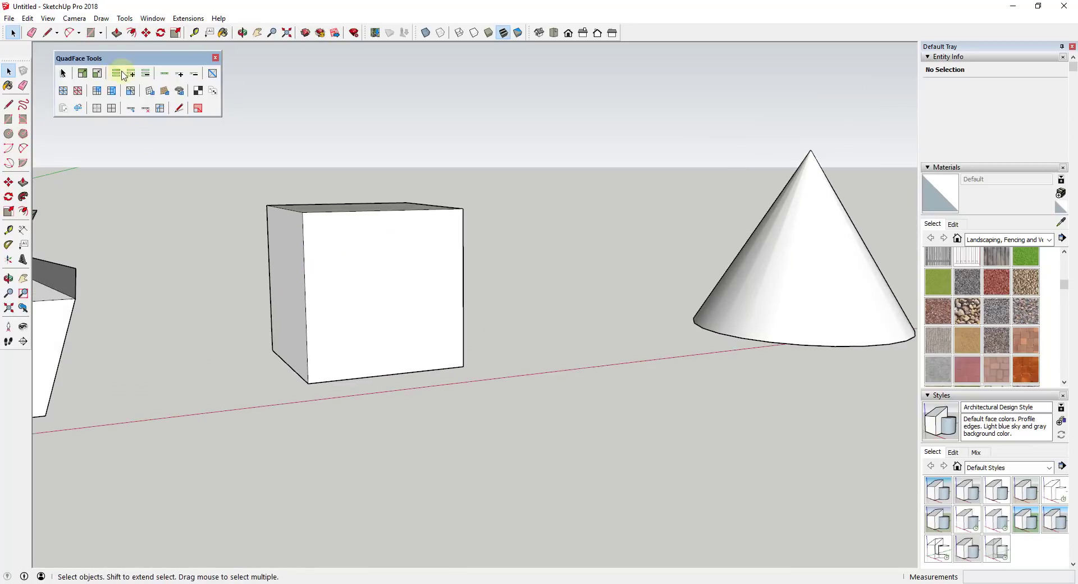
left_click(307, 294)
middle_click_drag(442, 301, 418, 317)
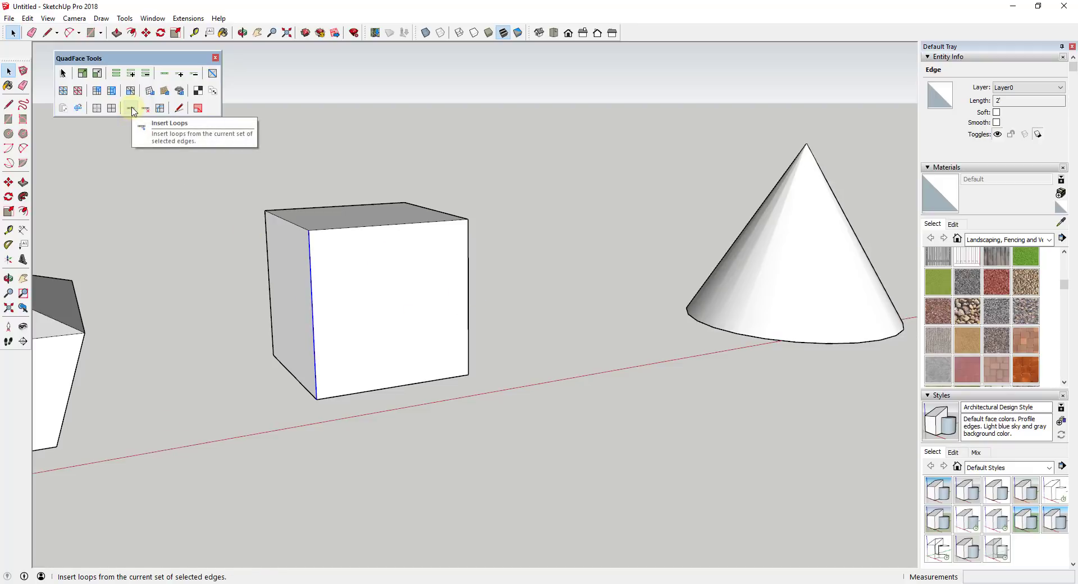
left_click(112, 110)
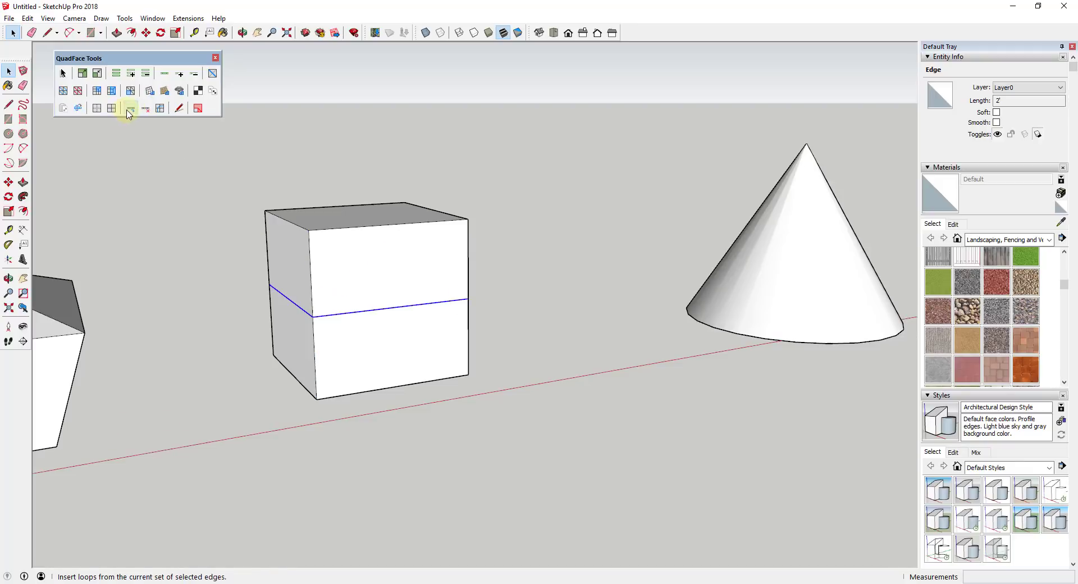
Move the inserted edge loop about 5 1/16" up the cube
middle_click_drag(358, 274, 322, 289)
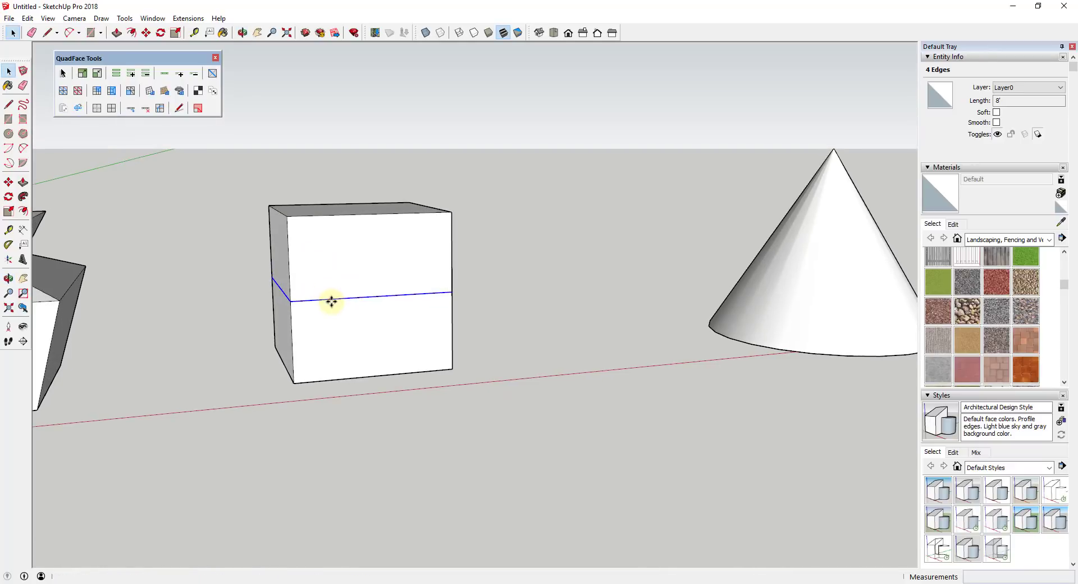
key("m")
left_click(330, 298)
left_click(329, 264)
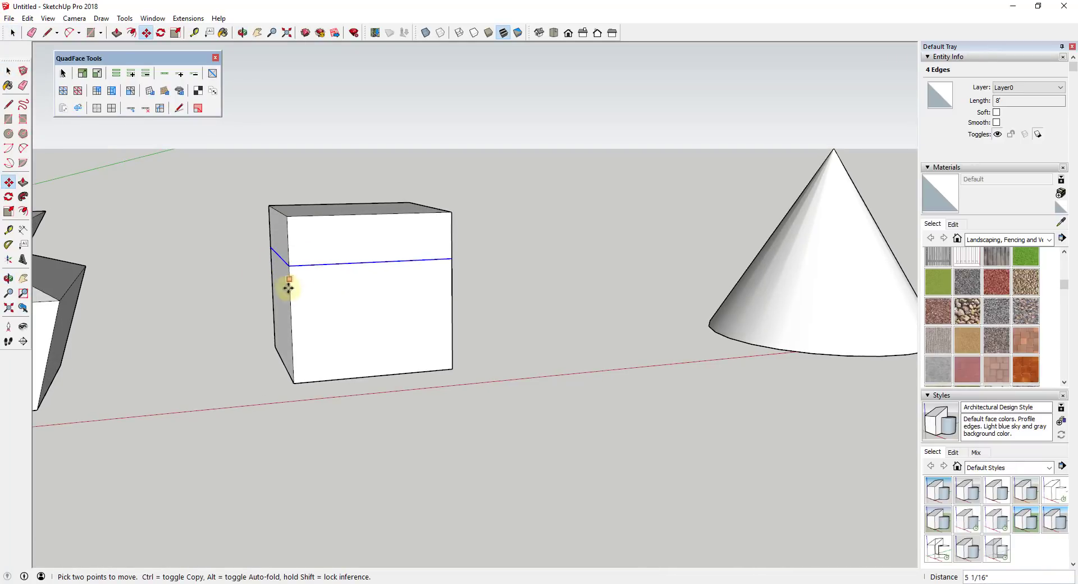
Insert a second QuadFace edge loop around the cube from the lower segment of its near front vertical edge
key("space")
left_click(291, 317)
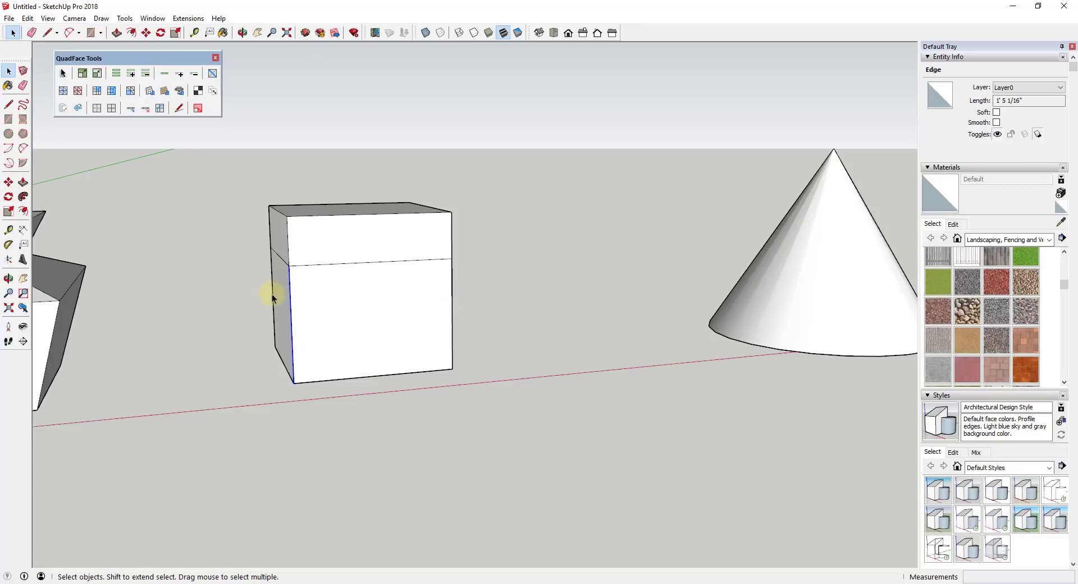
left_click(136, 107)
middle_click_drag(240, 293, 308, 325)
Scale the cube's upper edge loop inward to form a narrow neck, and move it up toward the top face
left_click_drag(249, 230, 477, 289)
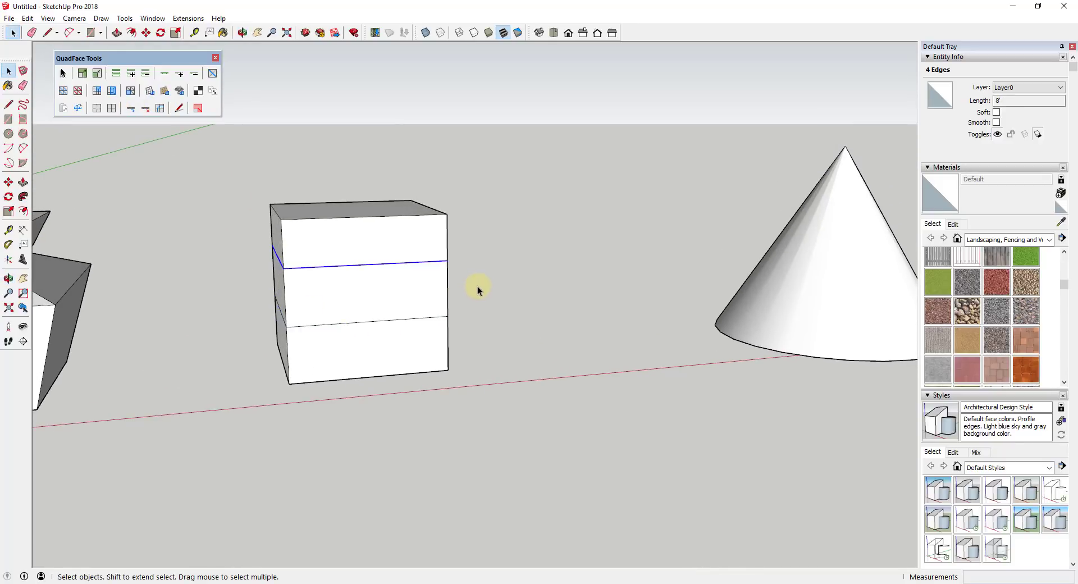
key("s")
left_click_drag(277, 260, 310, 264)
key("space")
key("m")
left_click(321, 262)
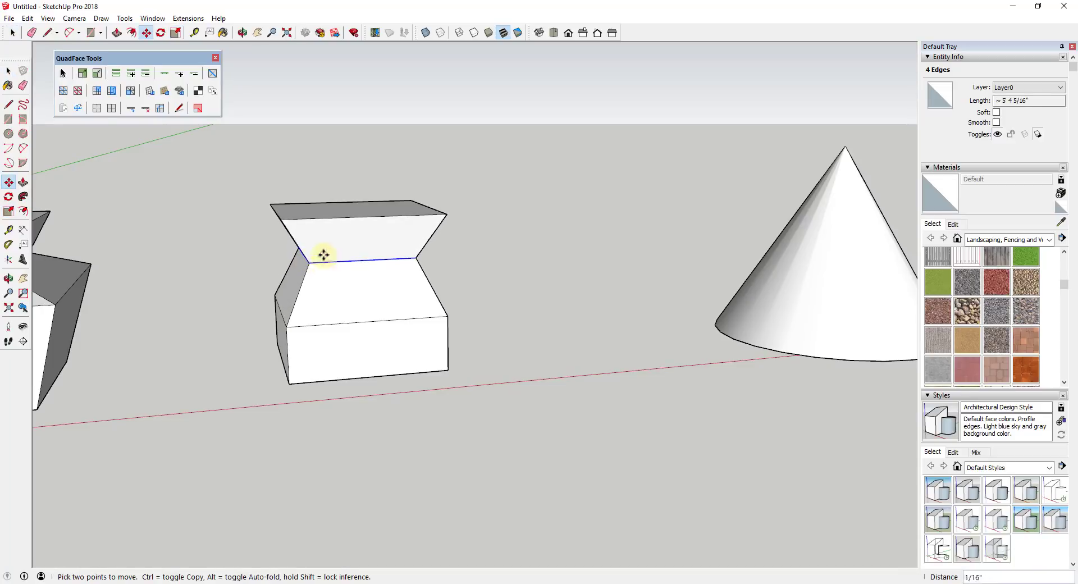
left_click(327, 245)
key("space")
left_click_drag(250, 264, 477, 356)
middle_click_drag(476, 356, 373, 337)
key("s")
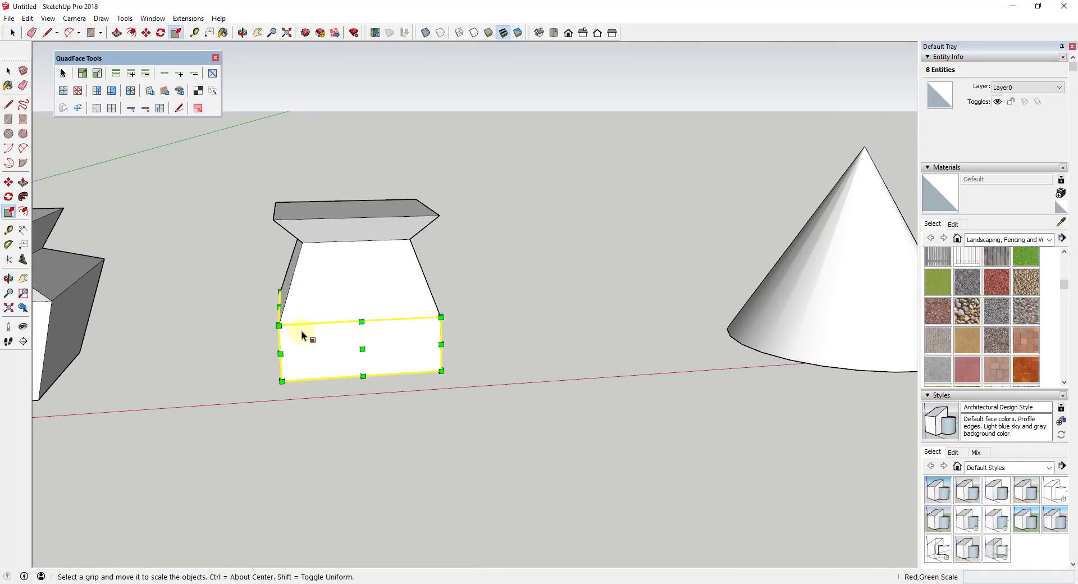
key("space")
left_click_drag(231, 260, 476, 334)
key("s")
key("space")
middle_click_drag(342, 356, 281, 281)
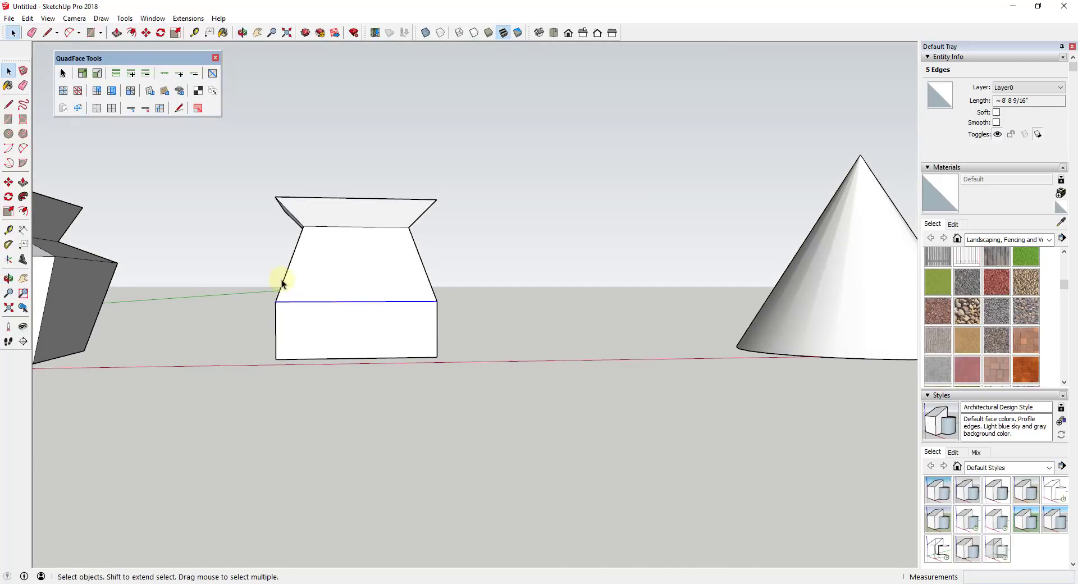
Select only the four edges of the cube's lower loop and scale them outward to widen the body
left_click_drag(245, 274, 473, 315)
middle_click_drag(474, 316, 427, 332)
key("s")
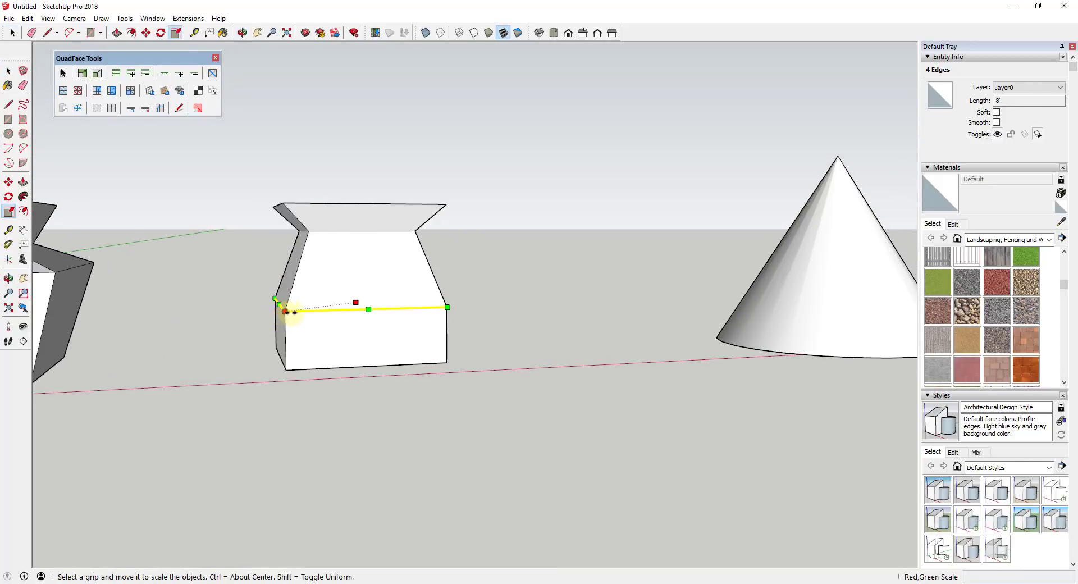
left_click_drag(285, 309, 253, 308)
key("space")
middle_click_drag(253, 308, 110, 273)
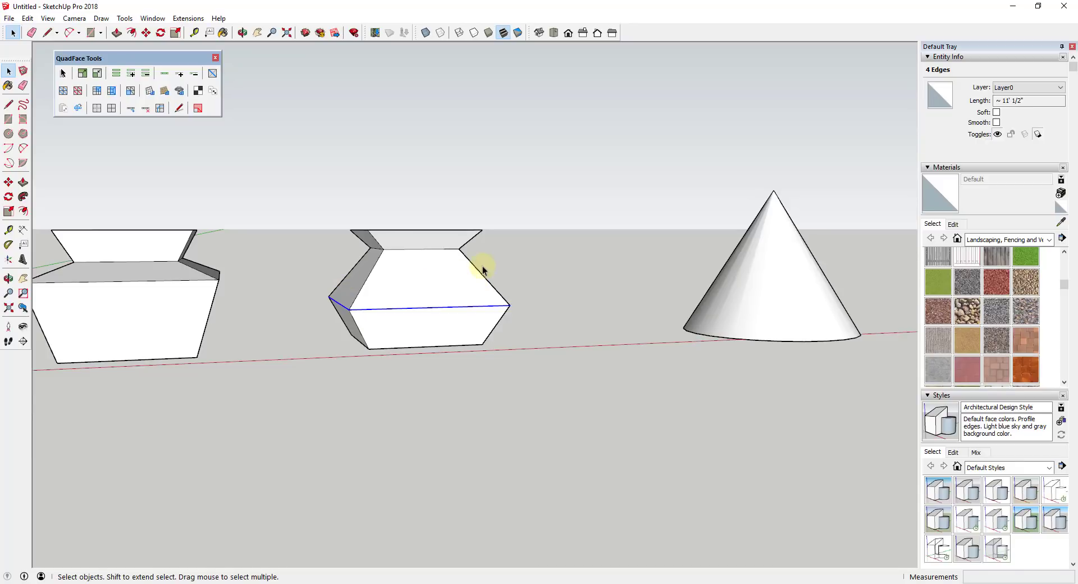
Insert a horizontal loop in the sloped band between neck and widest loop, and a vertical loop through the middle of the front face
left_click(362, 286)
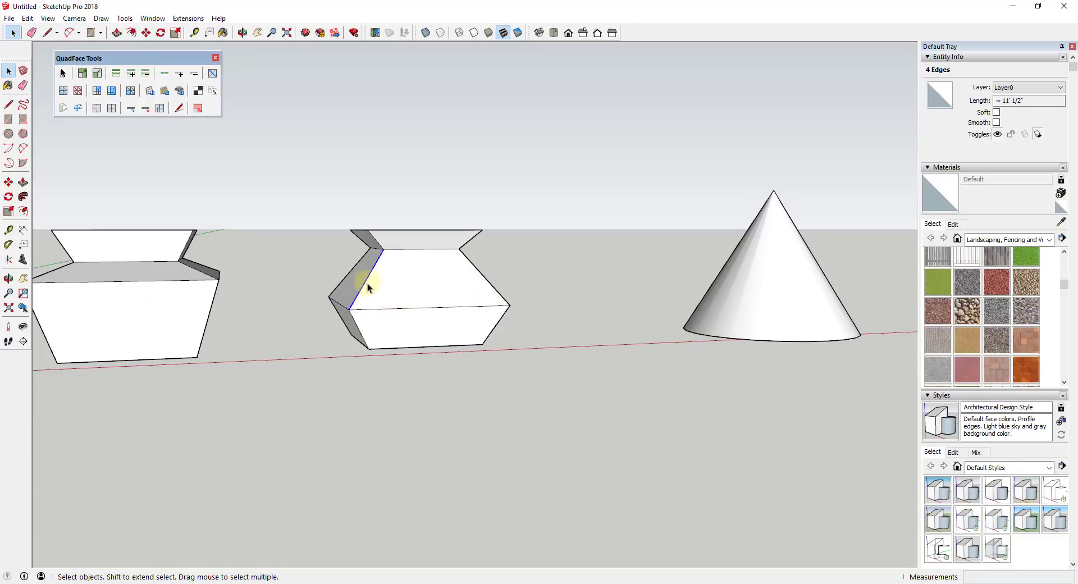
scroll(392, 278, "up", 4)
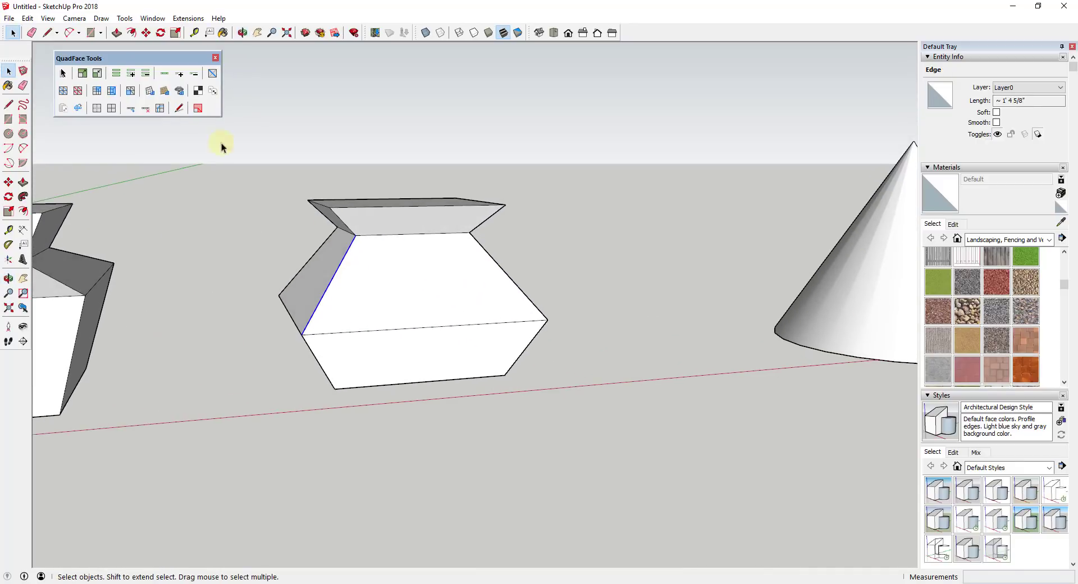
left_click(132, 107)
middle_click_drag(457, 248, 439, 265)
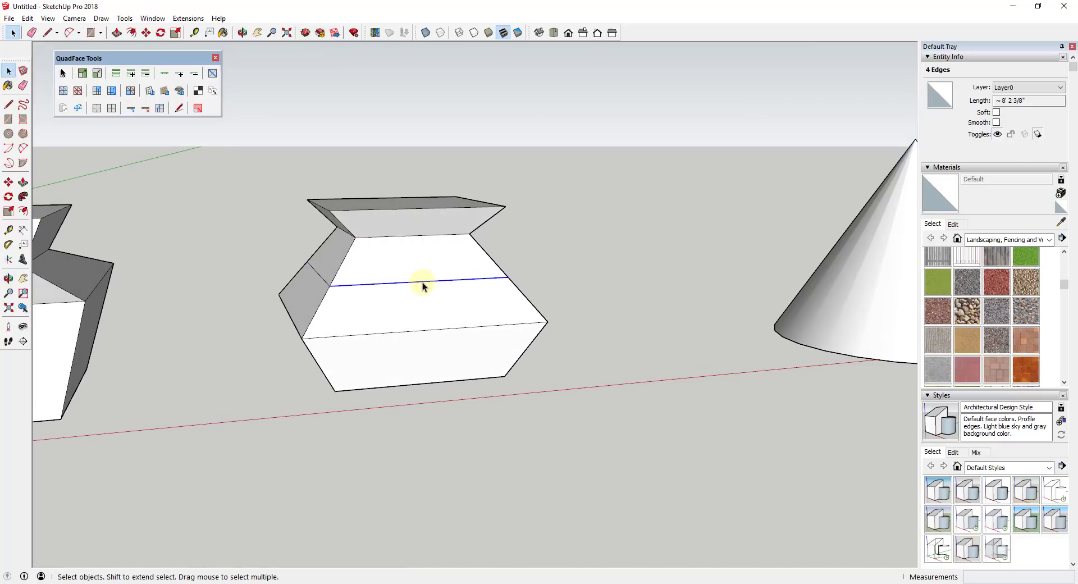
left_click(131, 107)
middle_click_drag(549, 286, 409, 277)
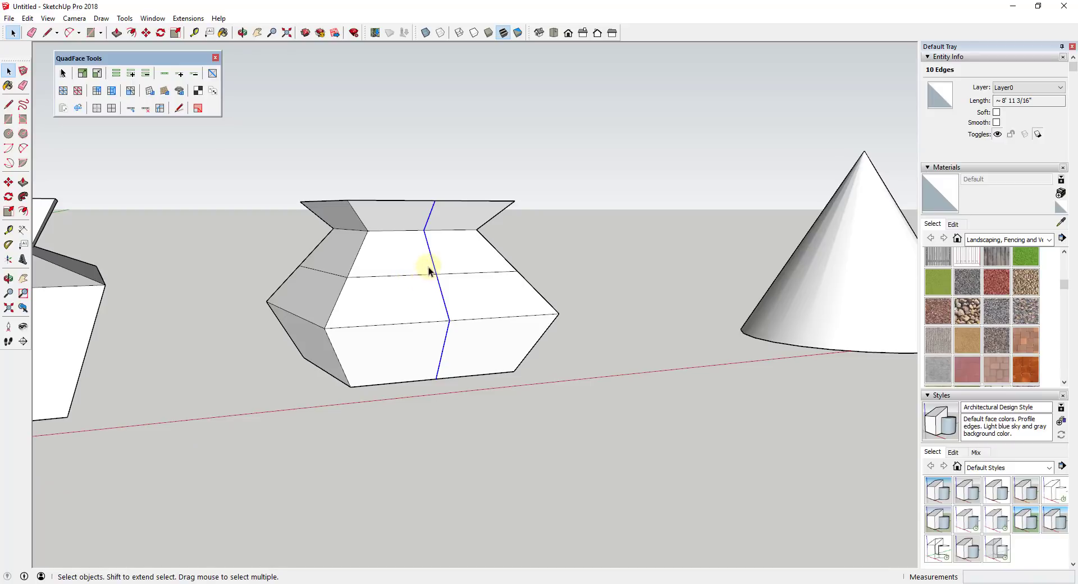
Insert another horizontal loop between the neck and the loop in the middle of the sloped band
left_click(430, 258)
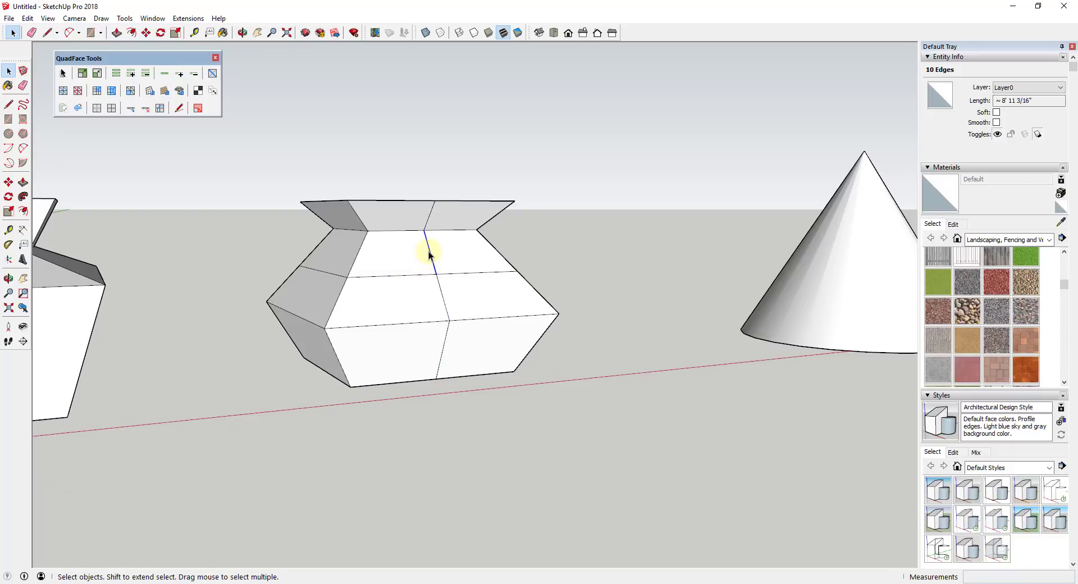
left_click(130, 107)
middle_click_drag(301, 181, 402, 200)
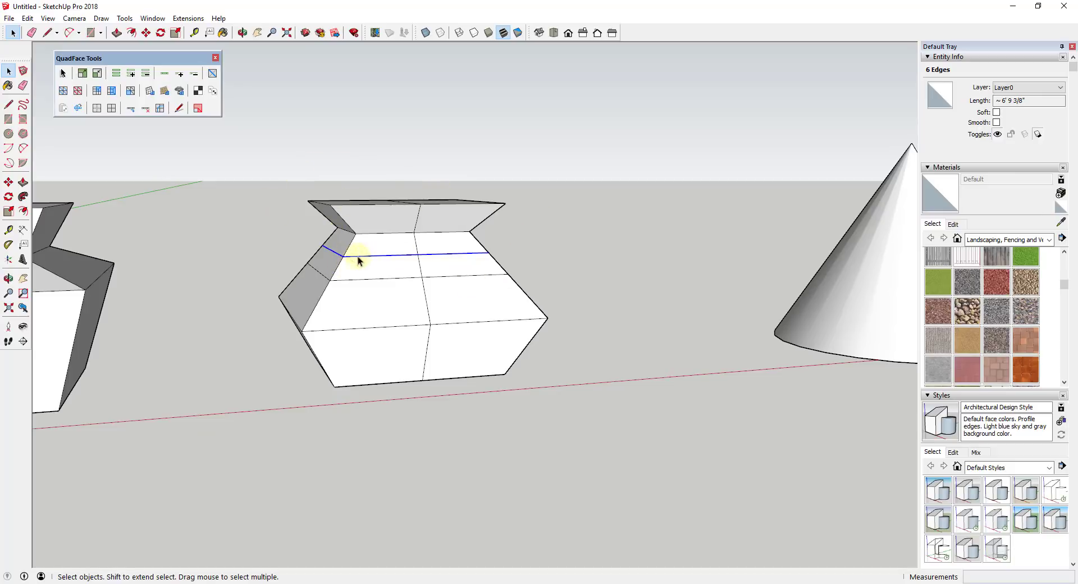
Scale the horizontal loop just below the neck outward by about 1.13
middle_click_drag(505, 253, 442, 292)
scroll(399, 234, "up", 2)
scroll(400, 234, "up", 2)
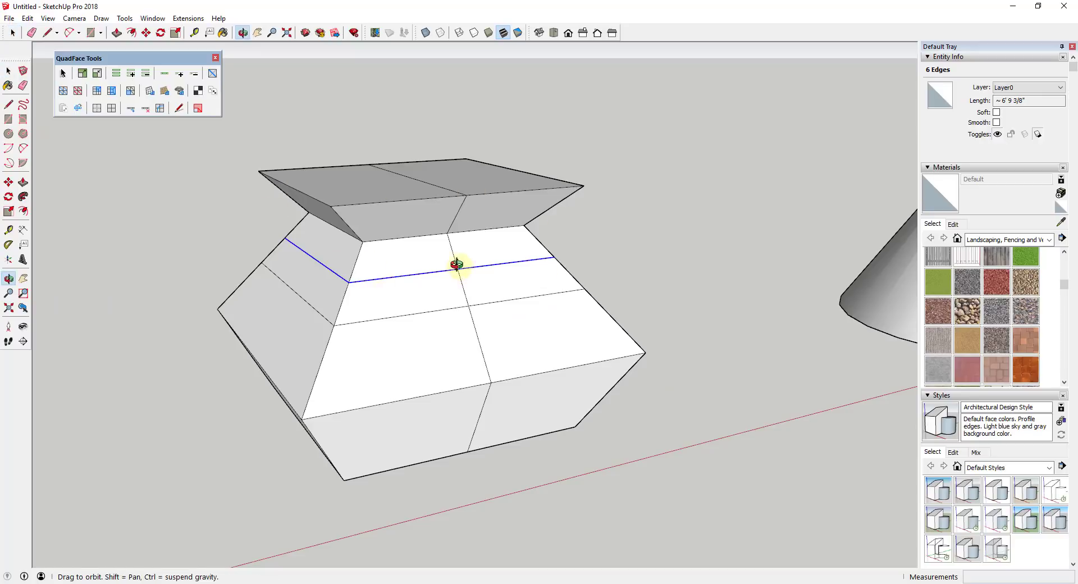
key("s")
middle_click_drag(458, 265, 520, 292)
left_click_drag(560, 267, 581, 265)
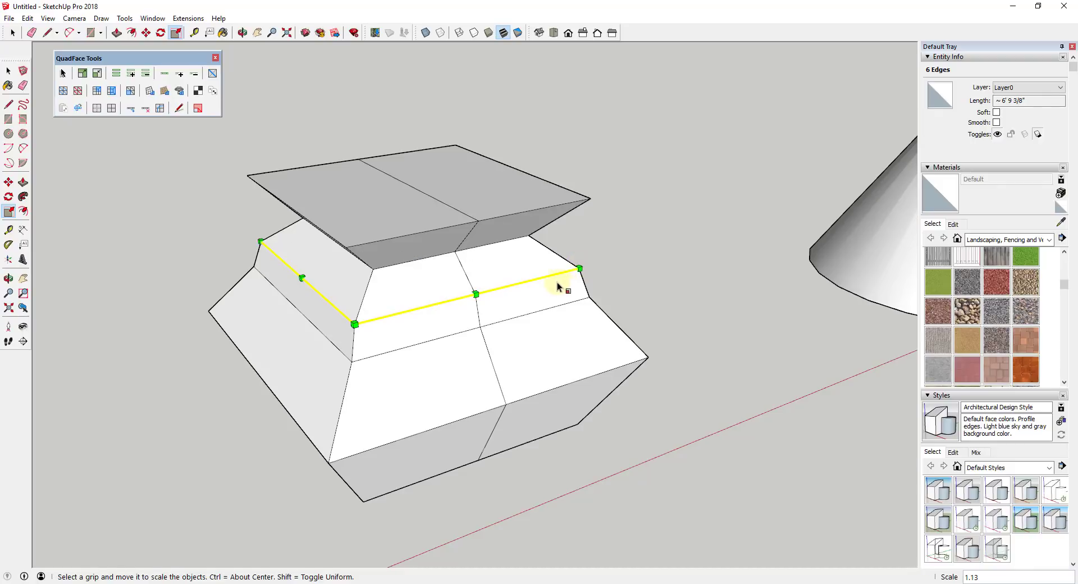
middle_click_drag(565, 289, 416, 176)
key("space")
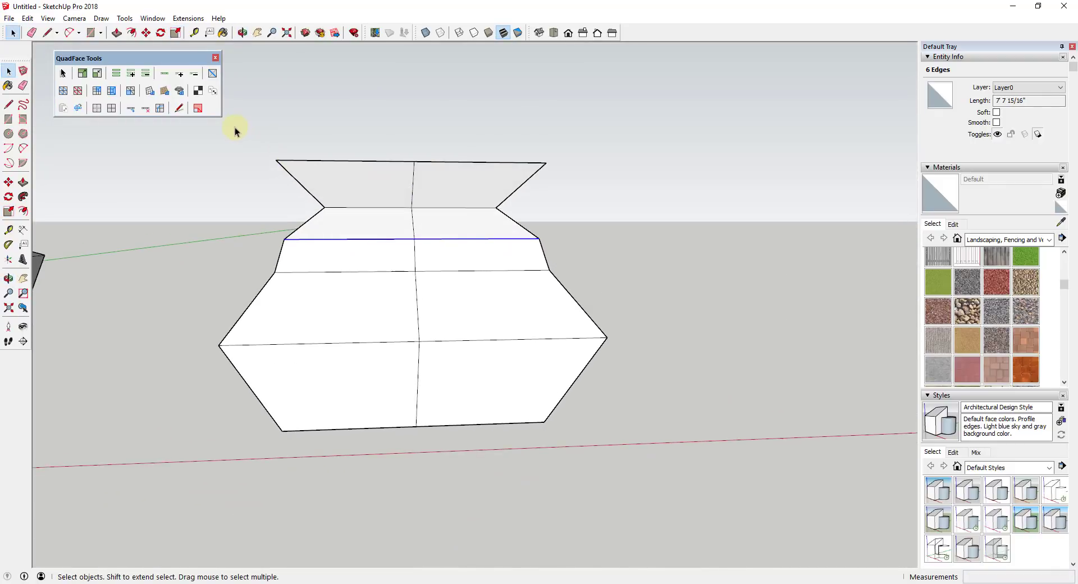
Move all geometry from the loop below the neck upward about 3 11/16" higher, and clear the selection
left_click_drag(235, 128, 587, 252)
key("m")
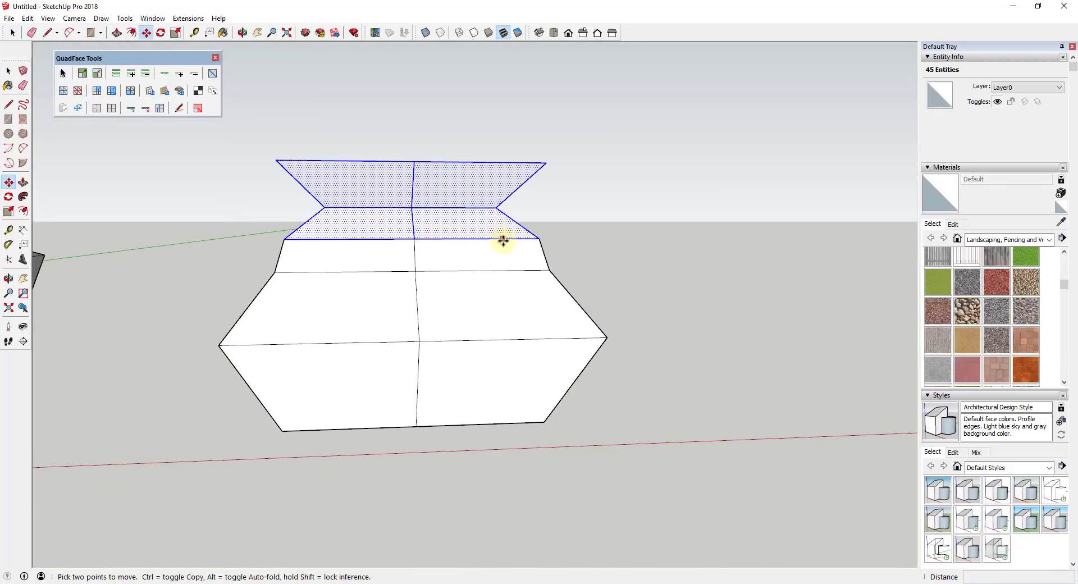
left_click(502, 239)
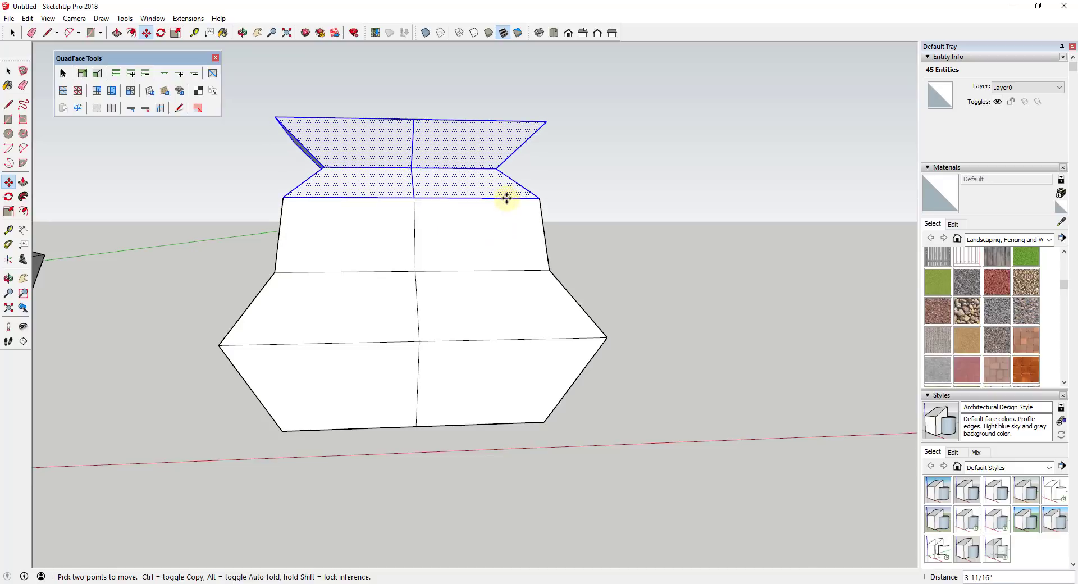
left_click(506, 197)
middle_click_drag(505, 197, 402, 304)
key("space")
scroll(393, 289, "down", 3)
left_click(828, 260)
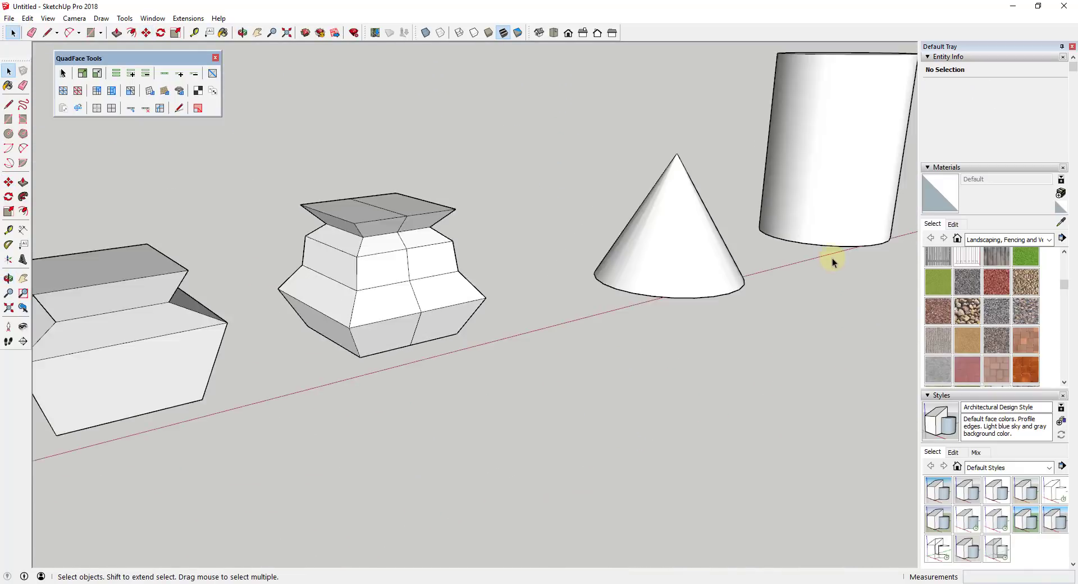
Show the hidden geometry on the cone and the other curved shapes
scroll(803, 251, "up", 4)
middle_click_drag(821, 241, 642, 233)
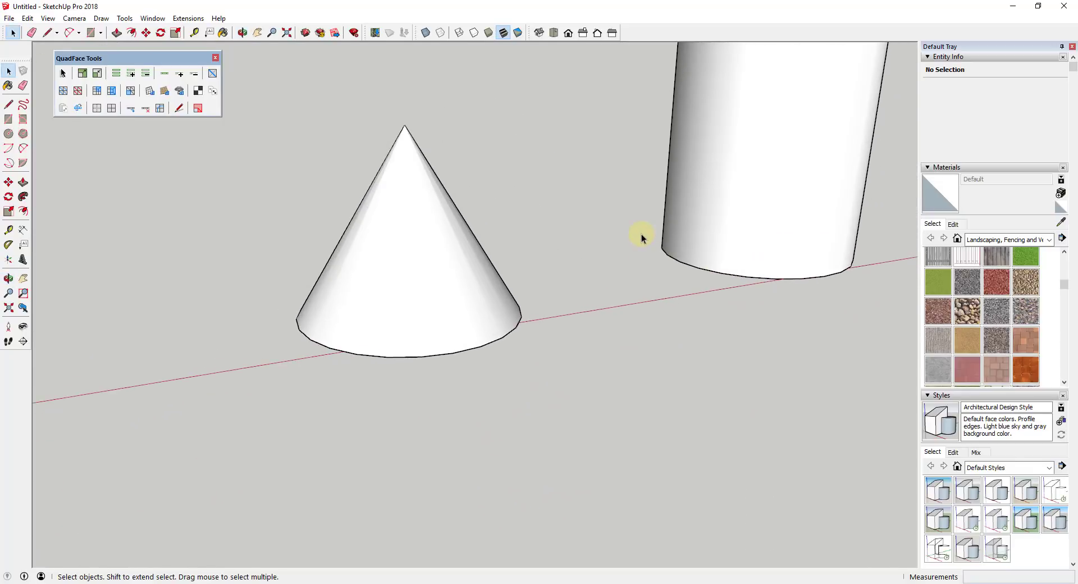
left_click(45, 18)
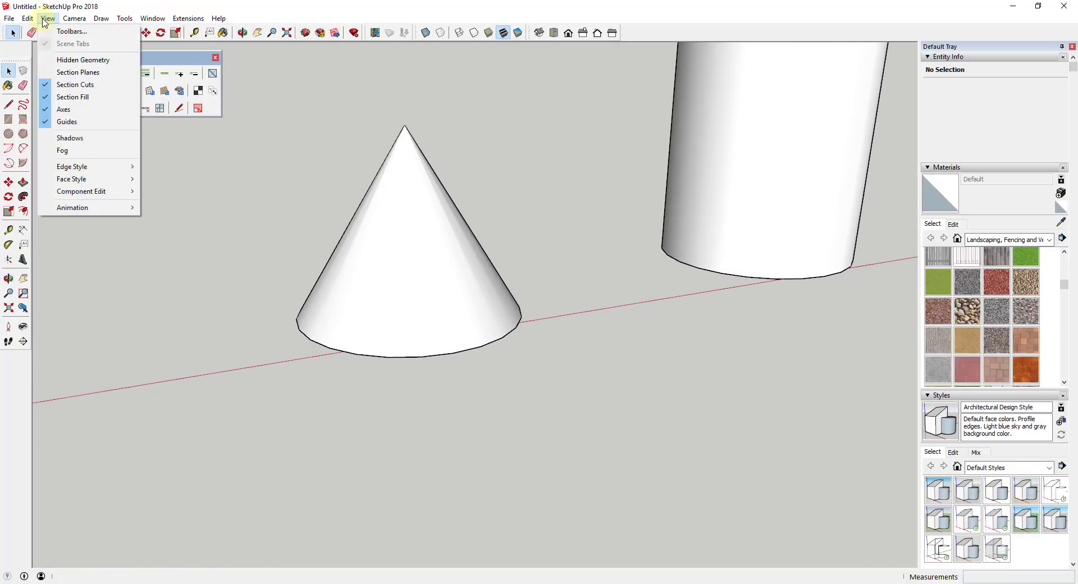
left_click(83, 60)
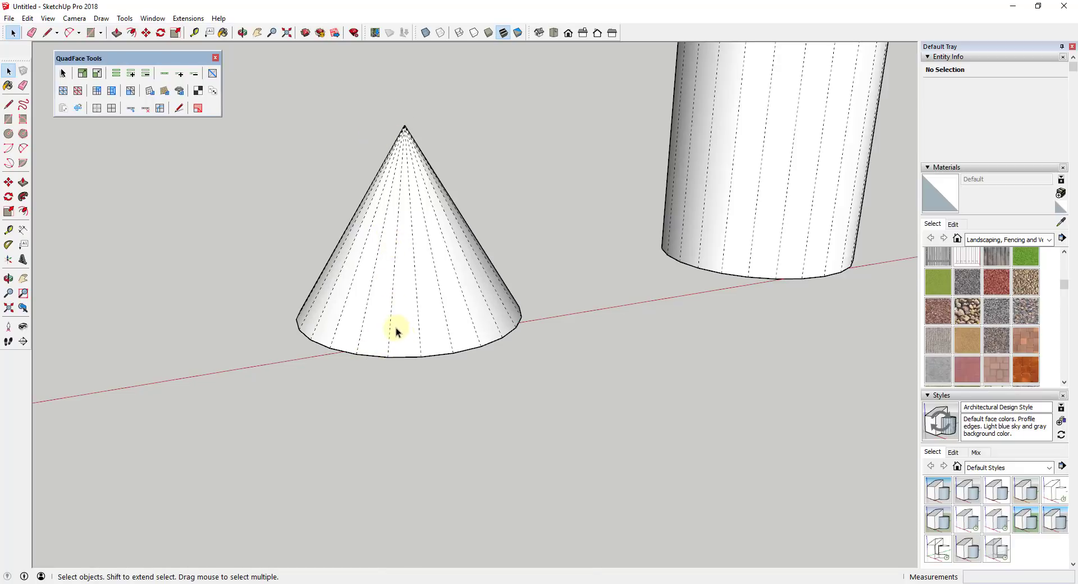
Try to insert a QuadFace edge loop around the cone from one of its slanted hidden side edges
left_click(398, 351)
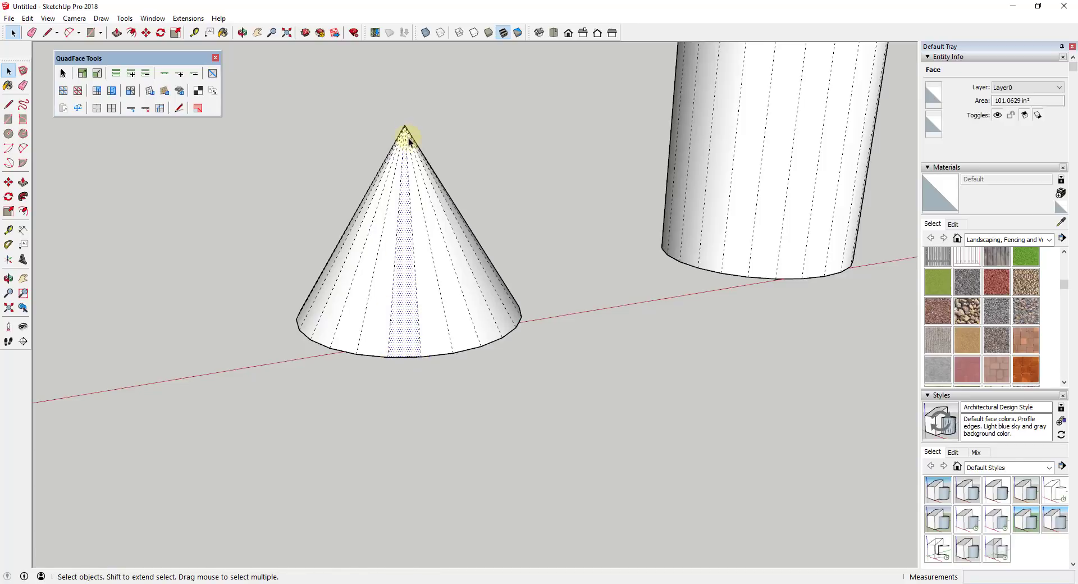
left_click(416, 272)
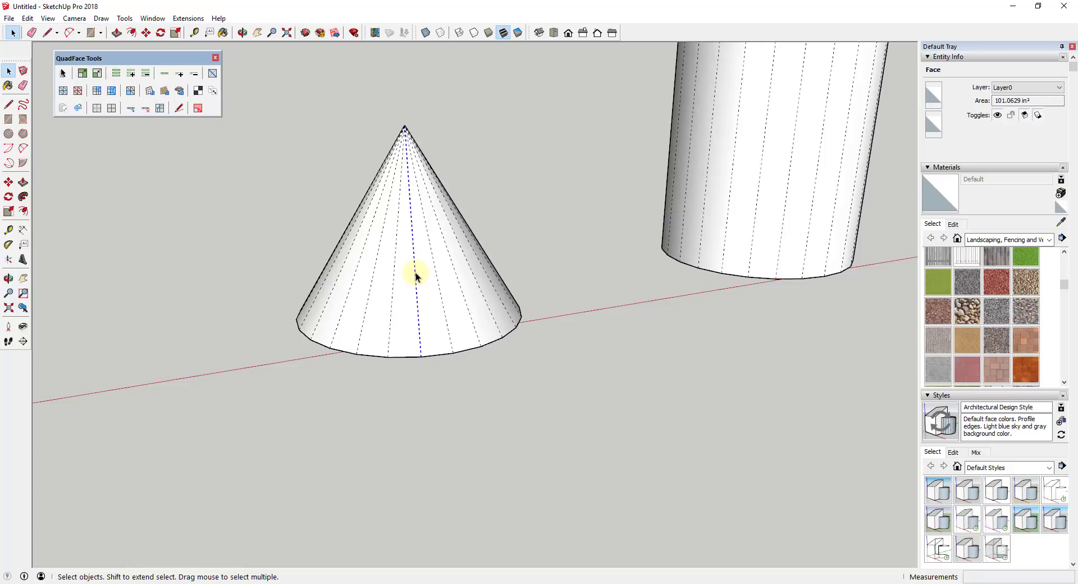
left_click(136, 111)
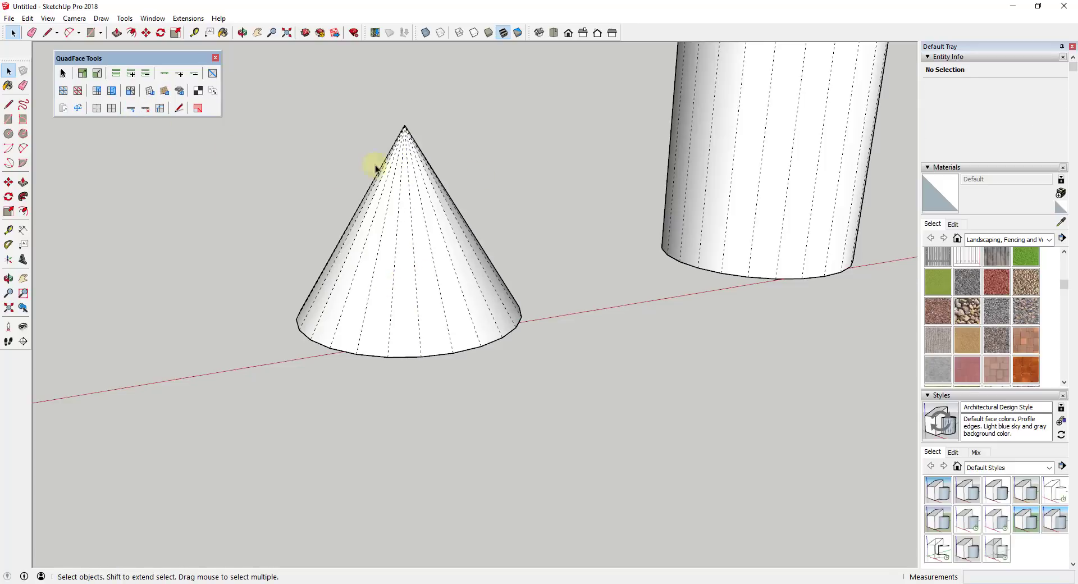
middle_click_drag(388, 224, 410, 266)
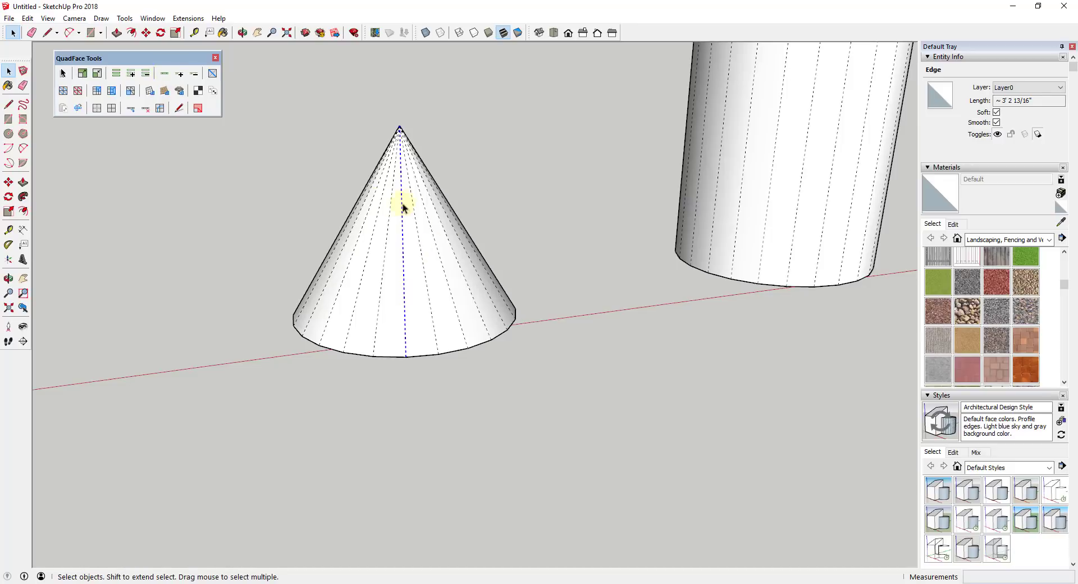
mouse_move(443, 252)
middle_mouse_down()
mouse_move(493, 250)
mouse_move(454, 198)
mouse_move(447, 248)
middle_mouse_up()
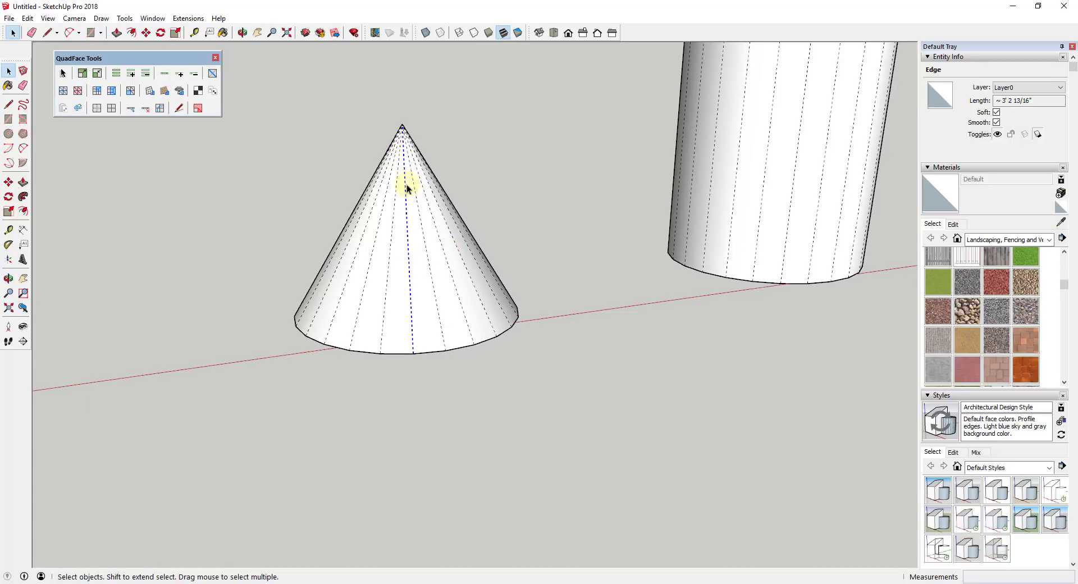
mouse_move(415, 206)
middle_mouse_down()
mouse_move(425, 211)
mouse_move(422, 202)
middle_mouse_up()
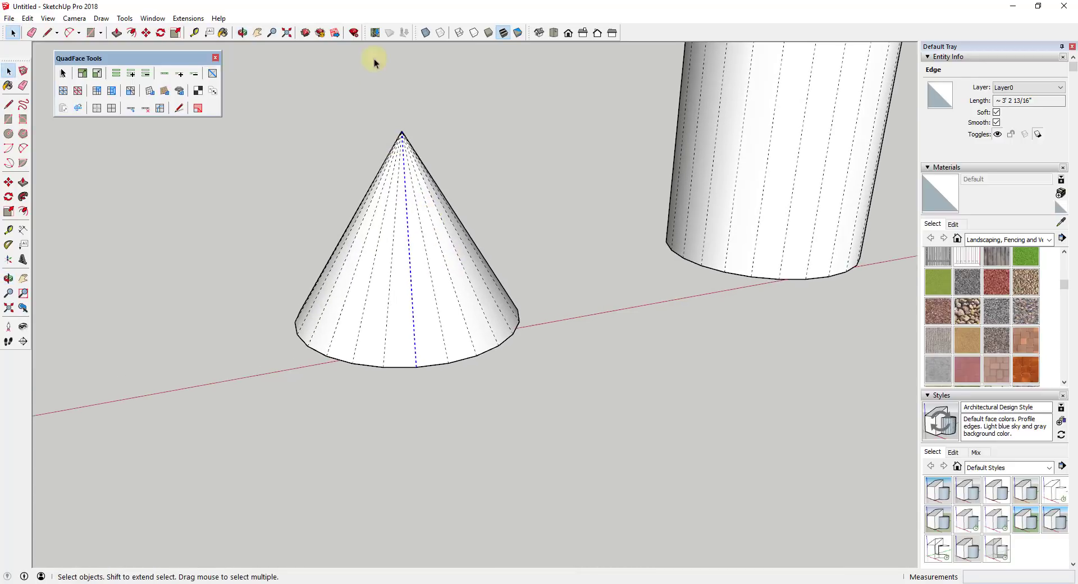
Turn on X-ray display and draw a vertical line from the cone's apex straight down inside the cone
left_click(425, 32)
key("l")
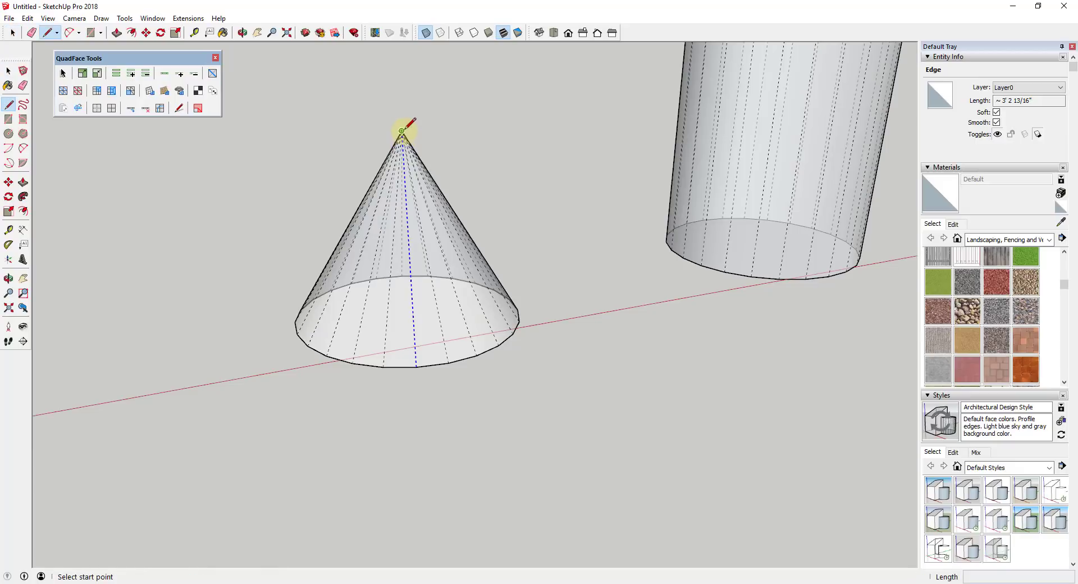
left_click(402, 132)
middle_click_drag(409, 181, 384, 202)
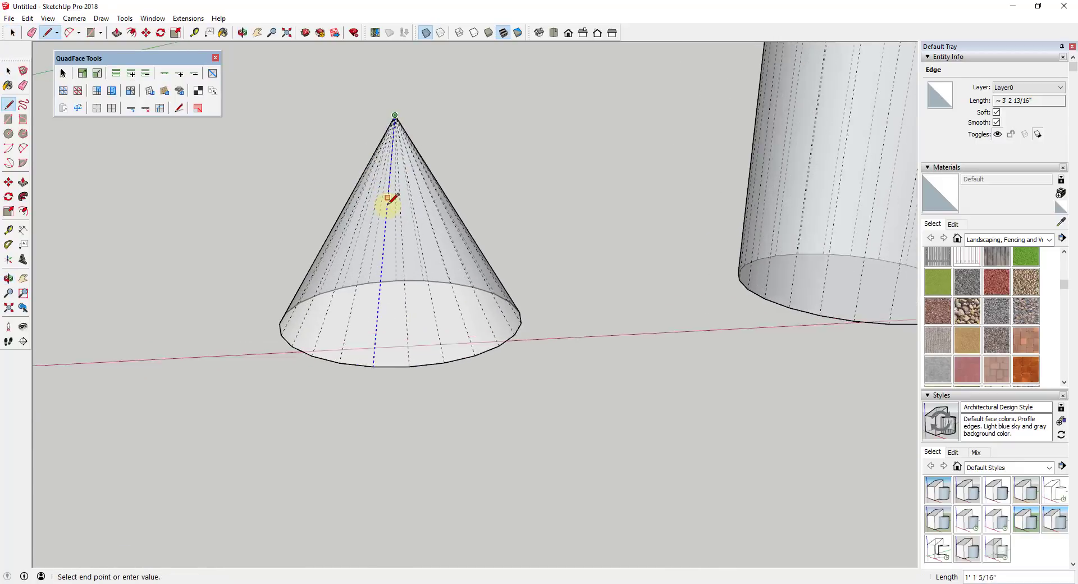
scroll(390, 185, "up", 3)
scroll(399, 197, "up", 5)
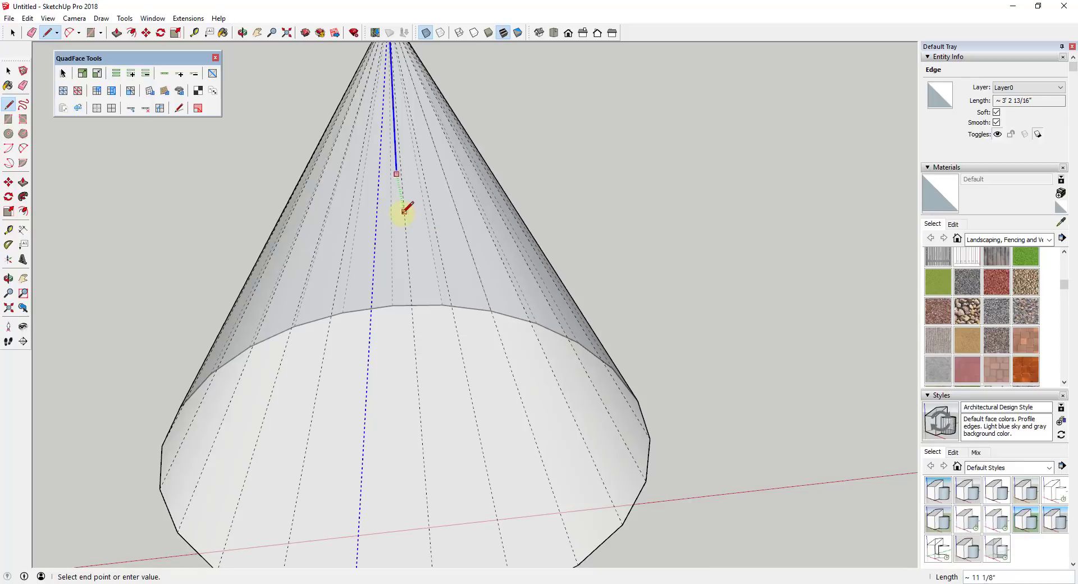
left_click(403, 209)
key("space")
Select all the edges of the cone's base circle to count its segments
key("l")
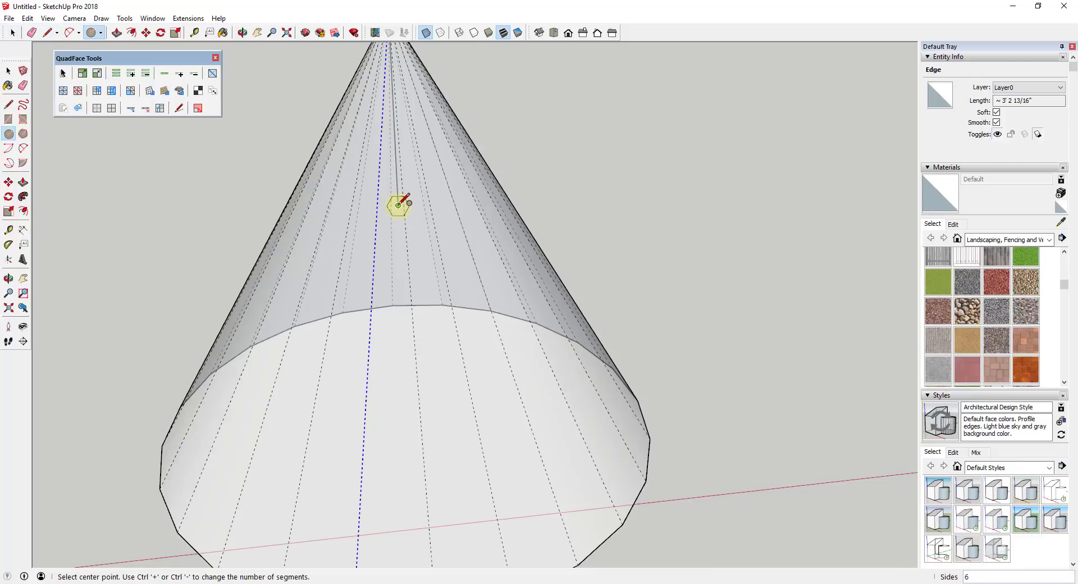
mouse_move(400, 205)
middle_mouse_down()
mouse_move(522, 344)
mouse_move(514, 361)
mouse_move(493, 320)
middle_mouse_up()
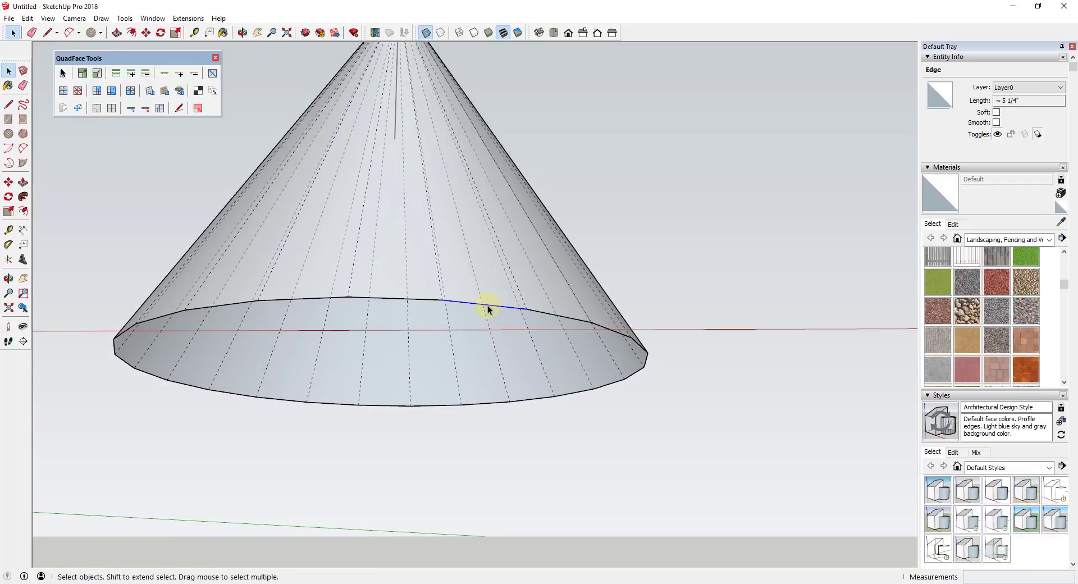
middle_click_drag(426, 308, 315, 359)
left_click_drag(74, 305, 725, 508)
Draw a horizontal 24-sided circle from the vertical line's lower end out to the cone's surface, about 8 3/16" in radius
middle_click_drag(526, 299, 368, 120)
scroll(387, 112, "up", 3)
key("c")
key("Up")
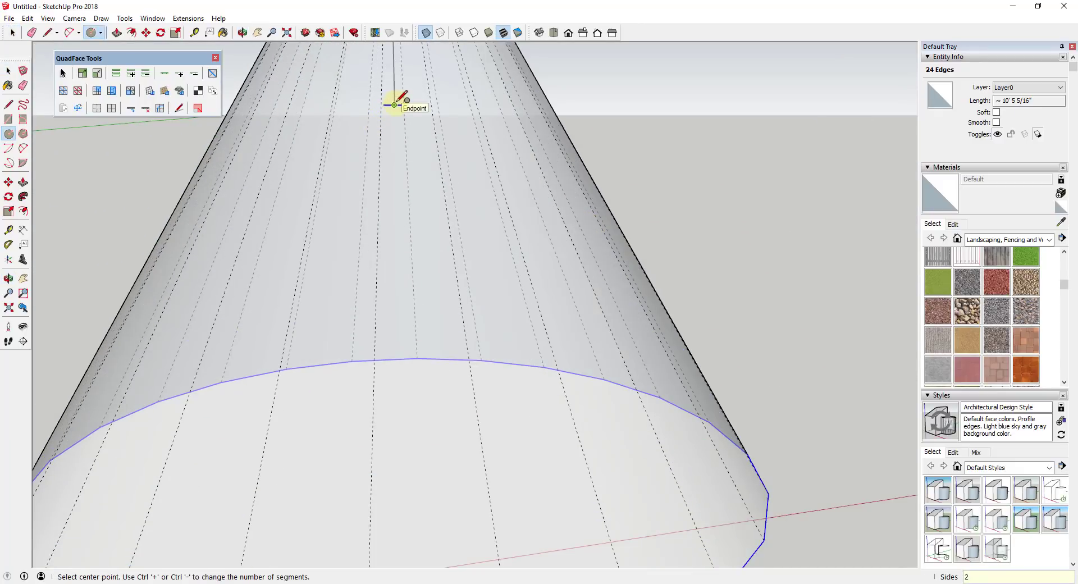
middle_click_drag(394, 105, 399, 160)
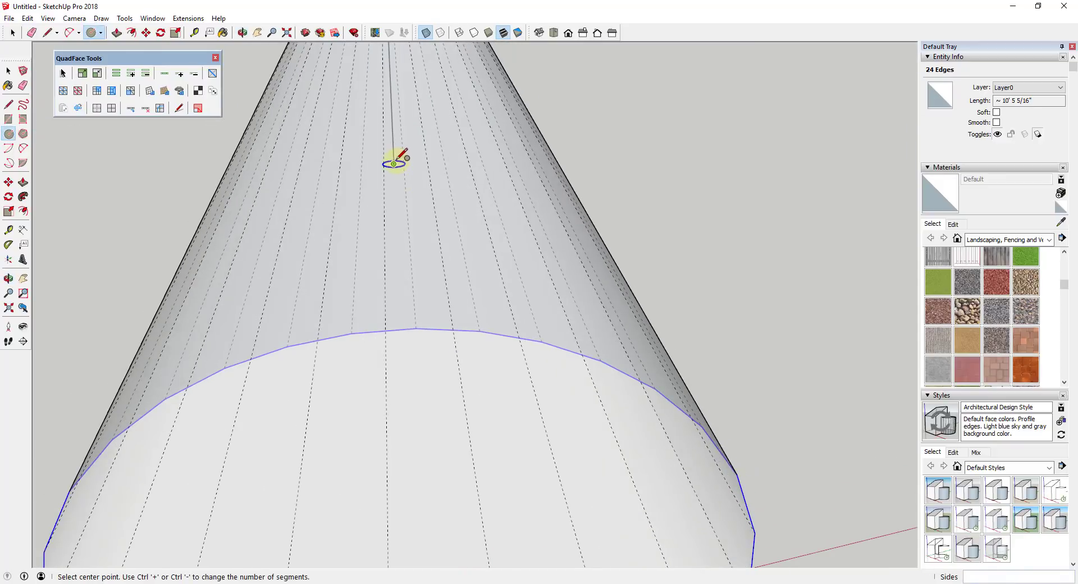
left_click(394, 164)
left_click(433, 221)
key("space")
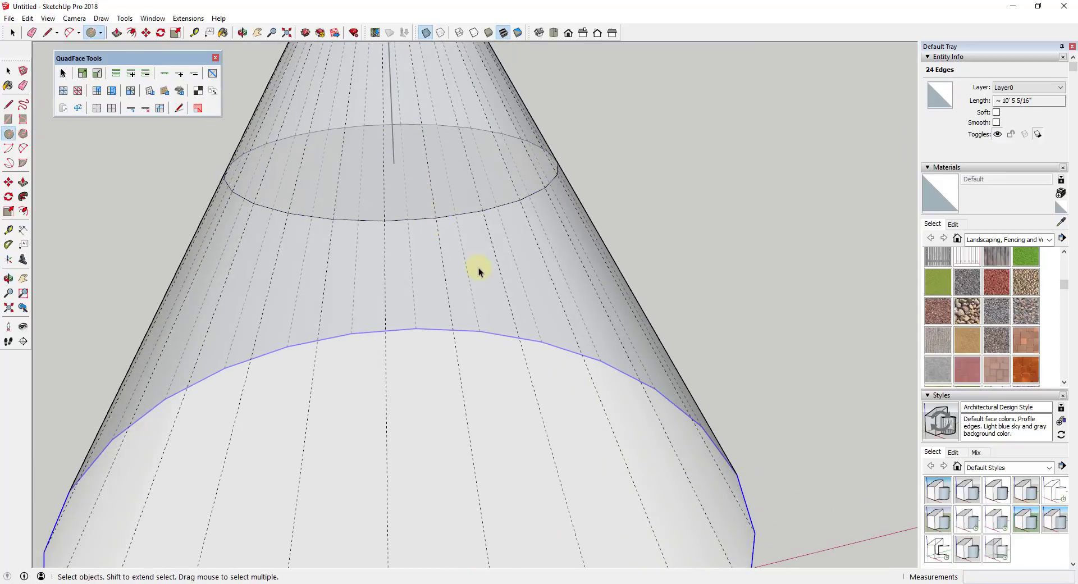
Check a triangular cone face above the new circle and turn off X-ray display
middle_click_drag(479, 272, 450, 229)
scroll(444, 189, "down", 5)
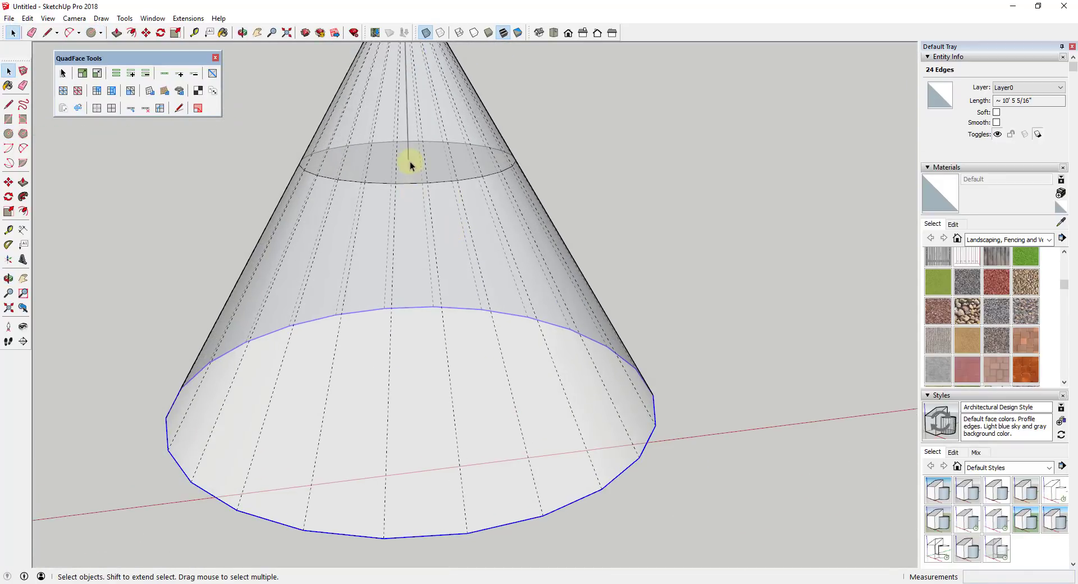
left_click(417, 180)
left_click(439, 171)
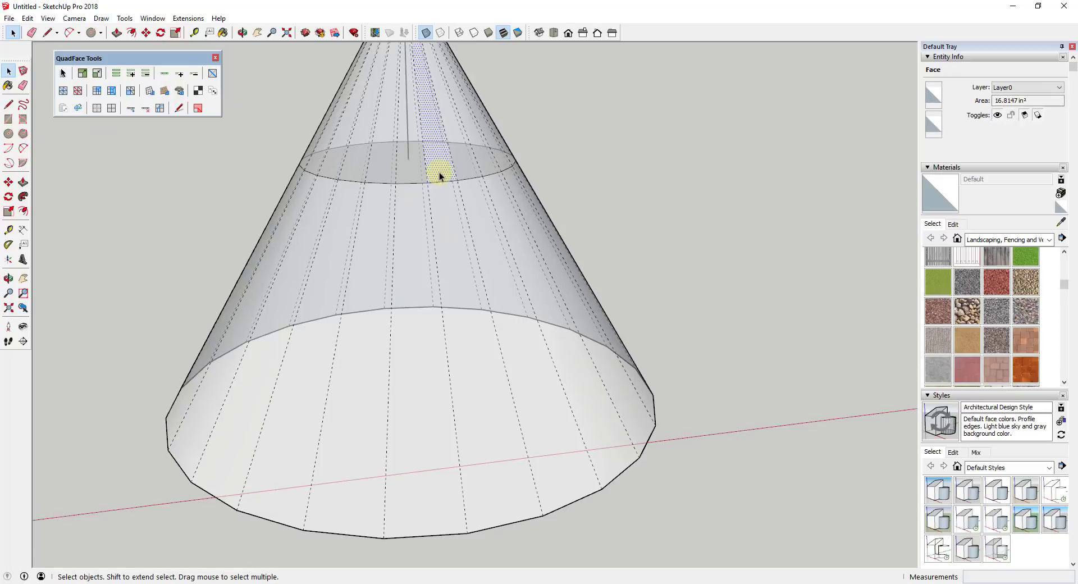
middle_click_drag(444, 172, 476, 164)
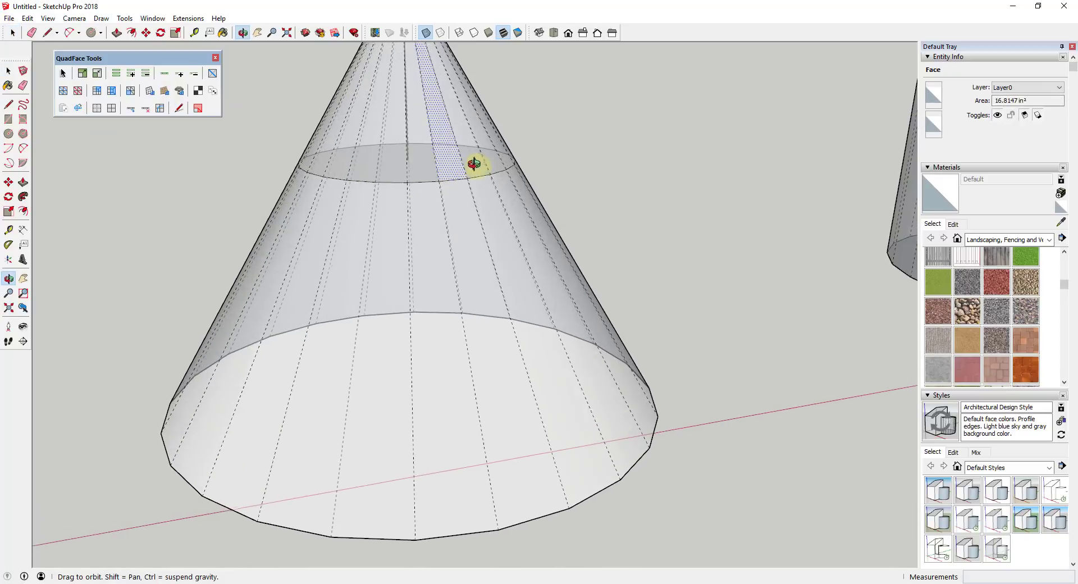
left_click(48, 18)
left_click(425, 32)
Inspect the circle and several cone faces below it to check whether each face is four-sided
middle_click_drag(466, 180, 573, 235)
left_click(460, 325)
scroll(528, 322, "down", 3)
middle_click_drag(528, 321, 445, 233)
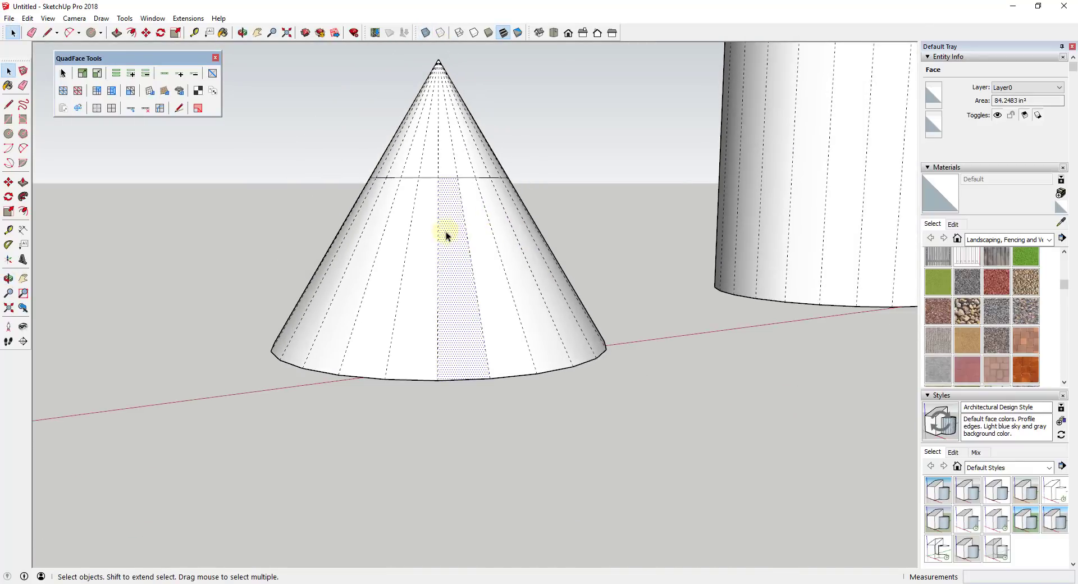
scroll(445, 234, "up", 2)
left_click(404, 165)
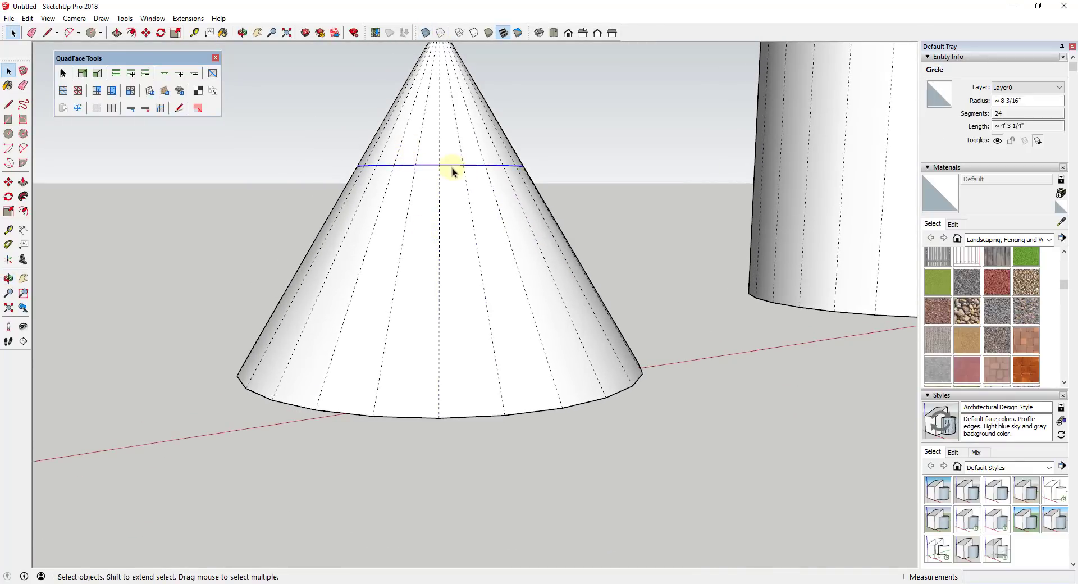
left_click(419, 216)
left_click(465, 223)
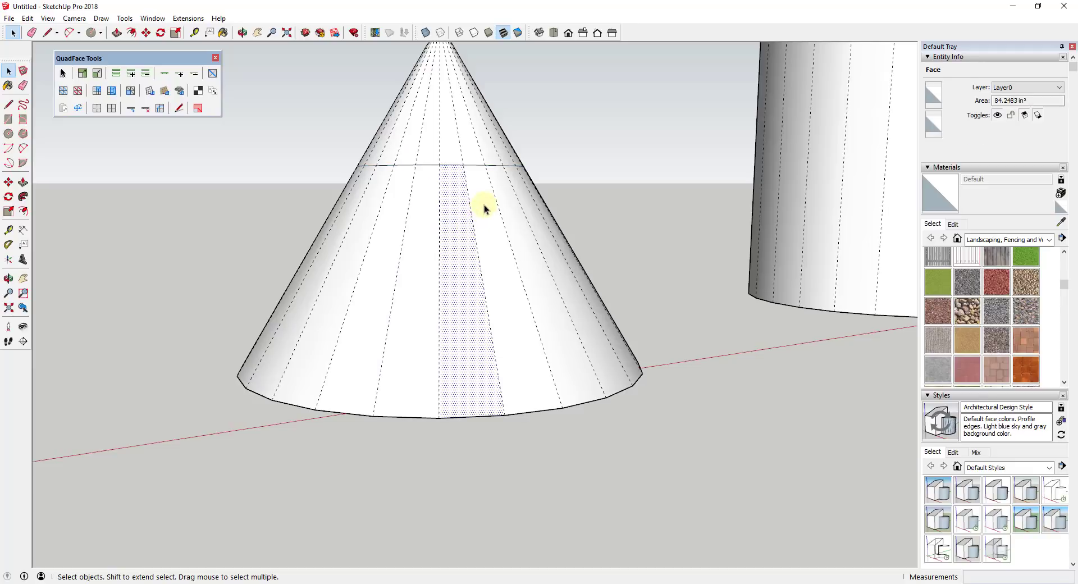
left_click(485, 203)
left_click(512, 245)
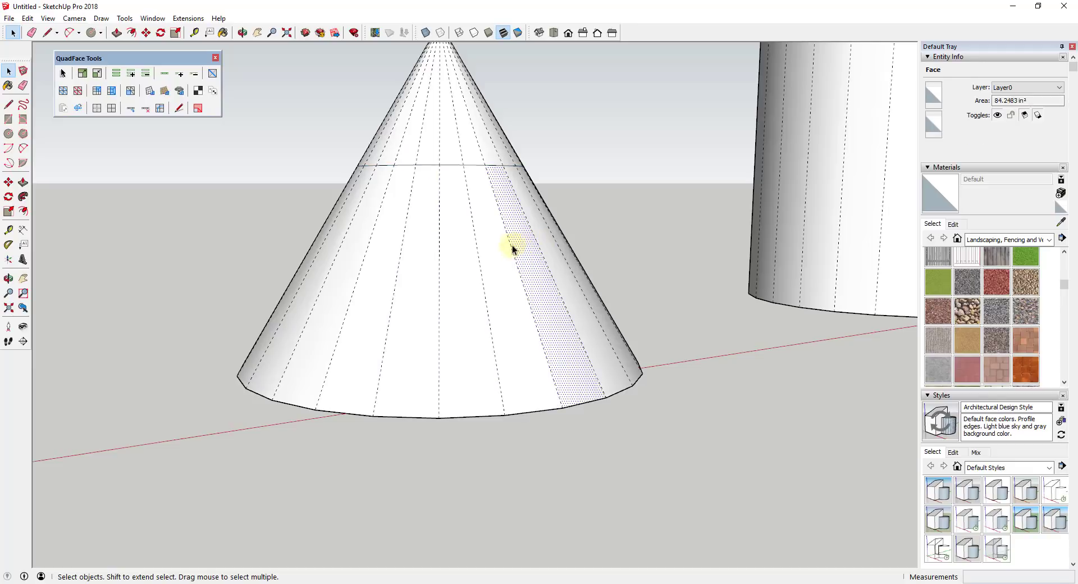
left_click(456, 257)
Insert two QuadFace edge loops around the cone below the circle, one halfway to the base and one halfway above that
left_click(438, 267)
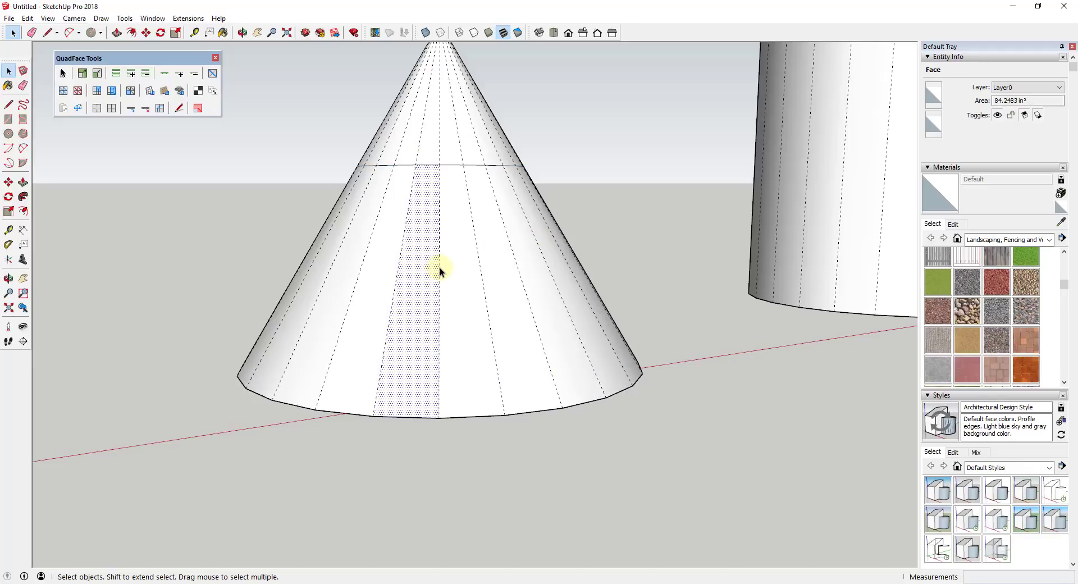
left_click(439, 267)
left_click(130, 108)
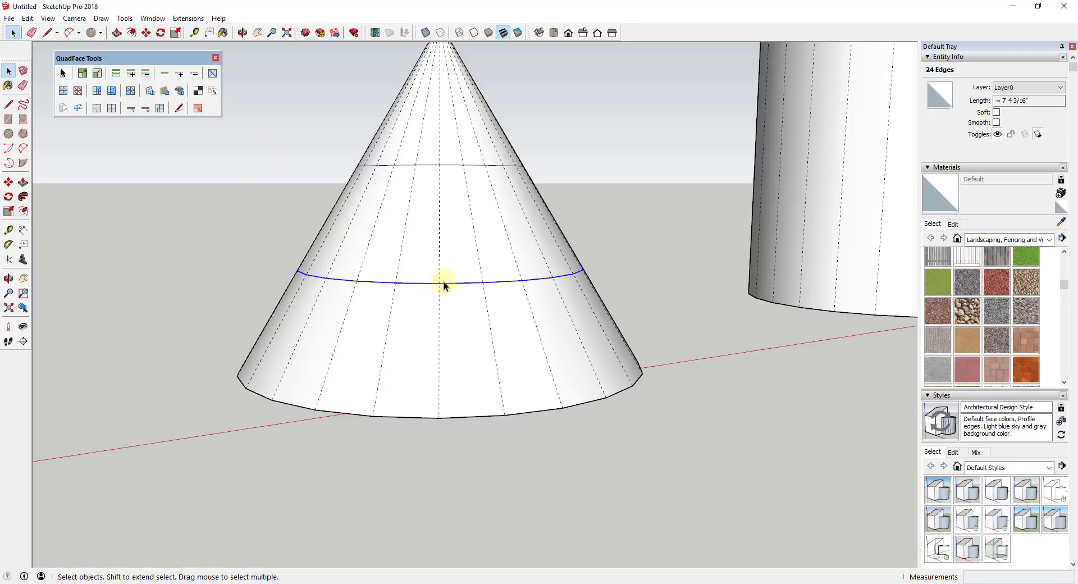
left_click(439, 241)
left_click(131, 108)
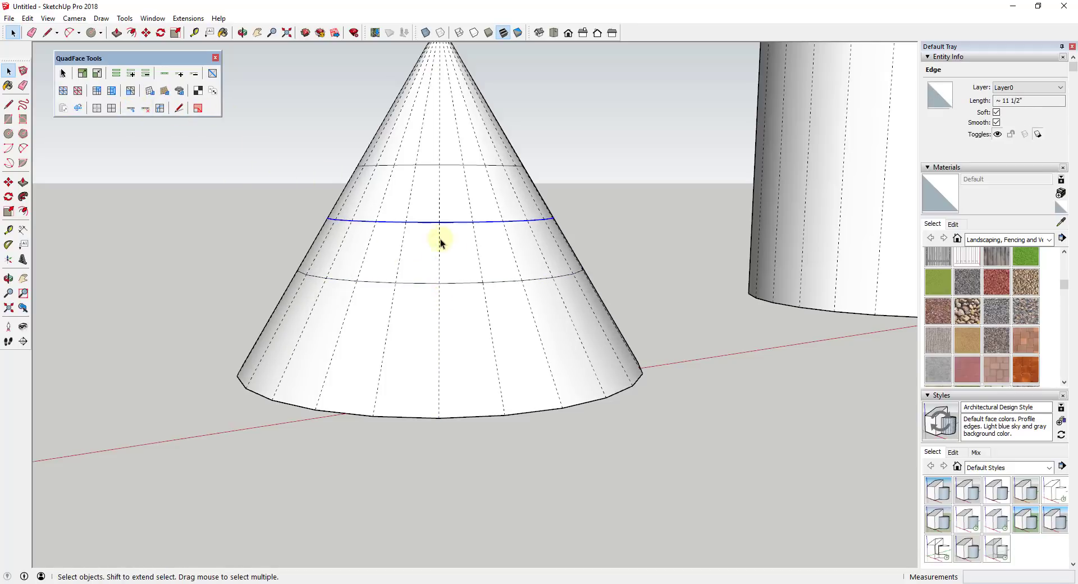
middle_click_drag(460, 301, 464, 168)
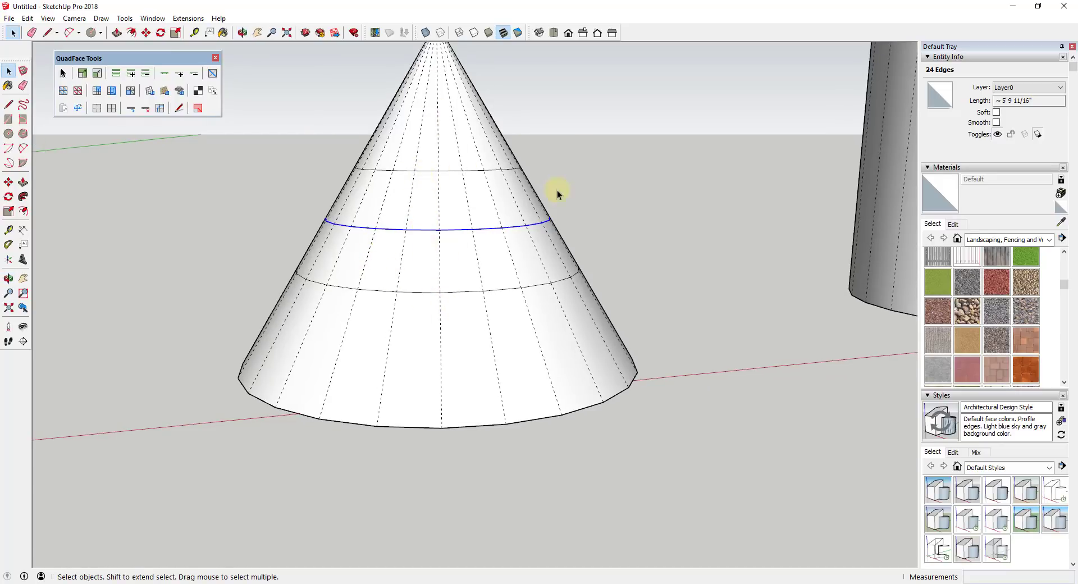
Insert a QuadFace edge loop running up the cone from the base to the circle, starting from a lowest-ring edge
left_click(416, 291)
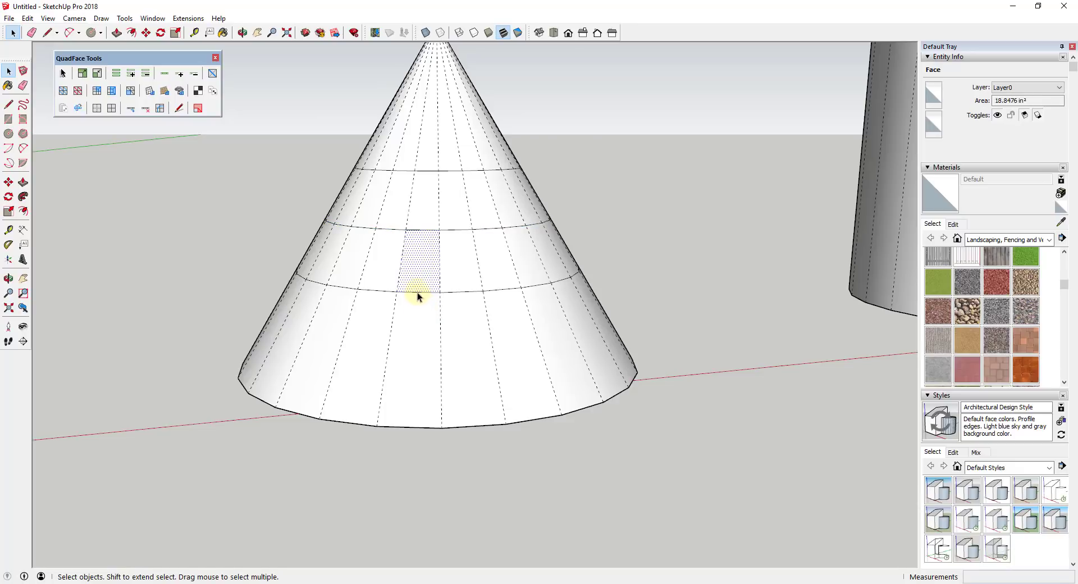
left_click(416, 291)
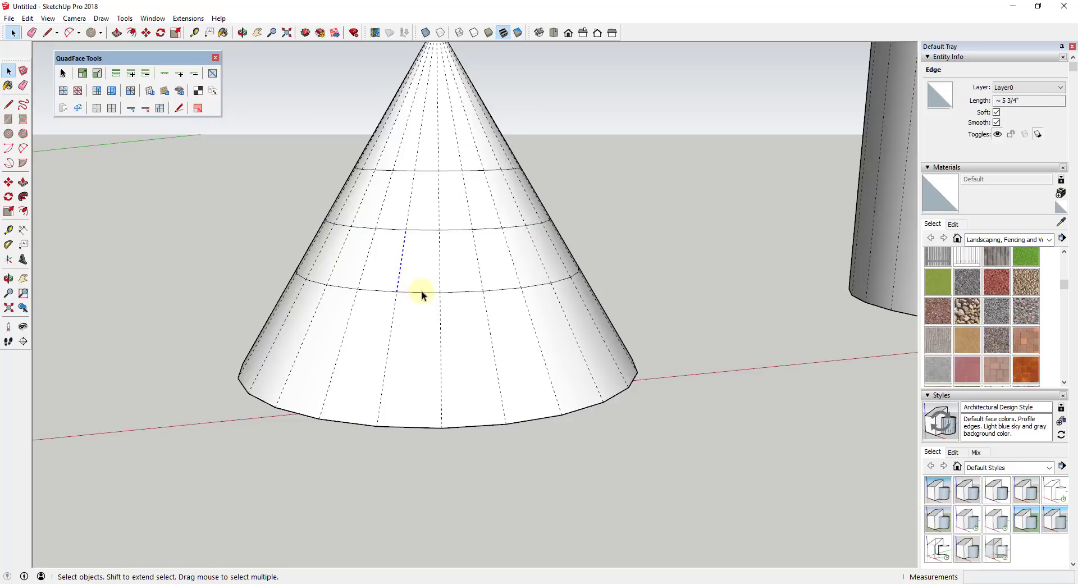
left_click(422, 289)
left_click(420, 293)
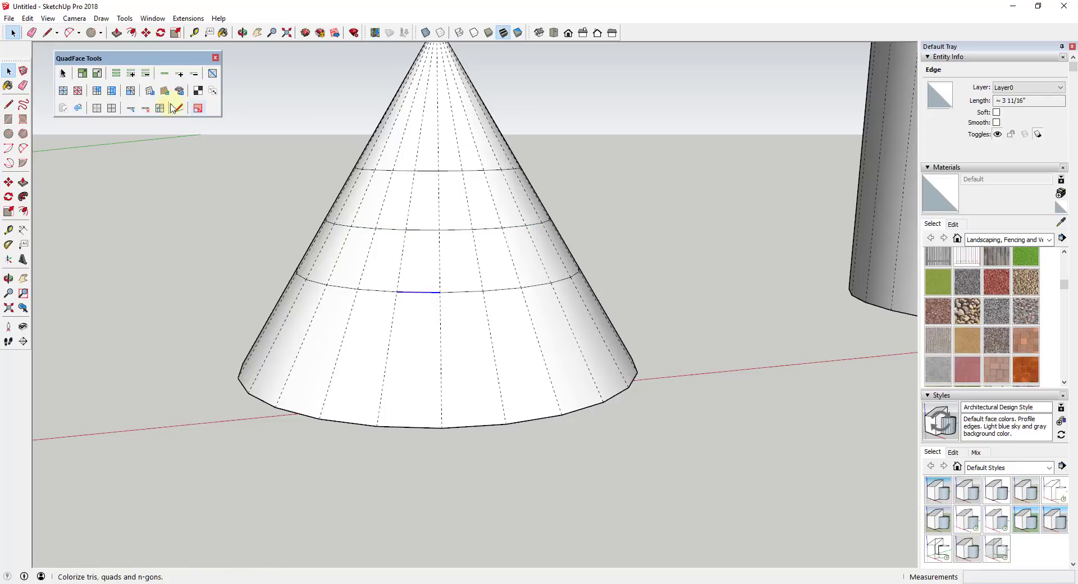
left_click(131, 108)
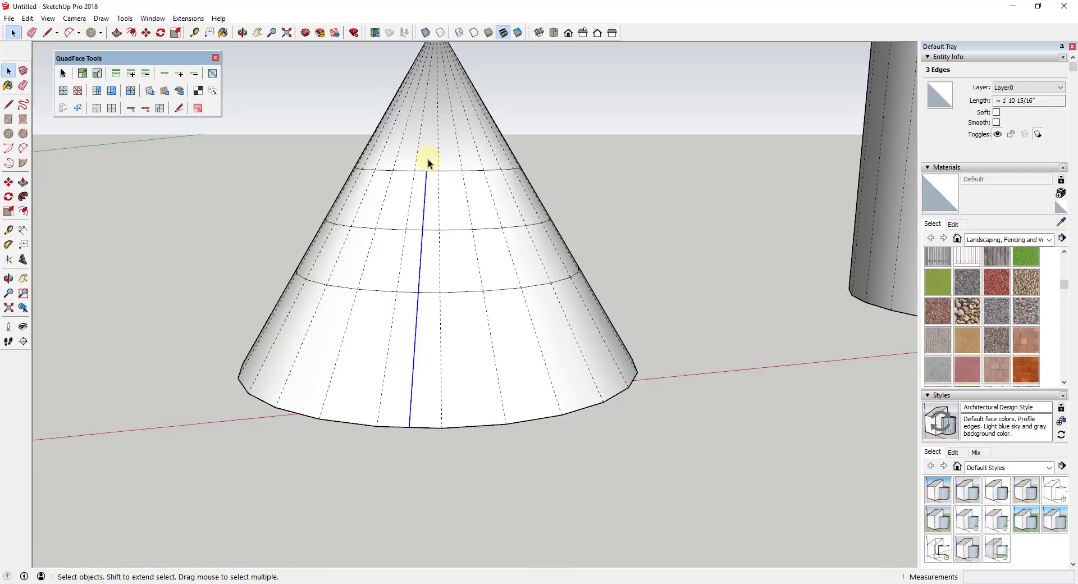
middle_click_drag(427, 301, 410, 283)
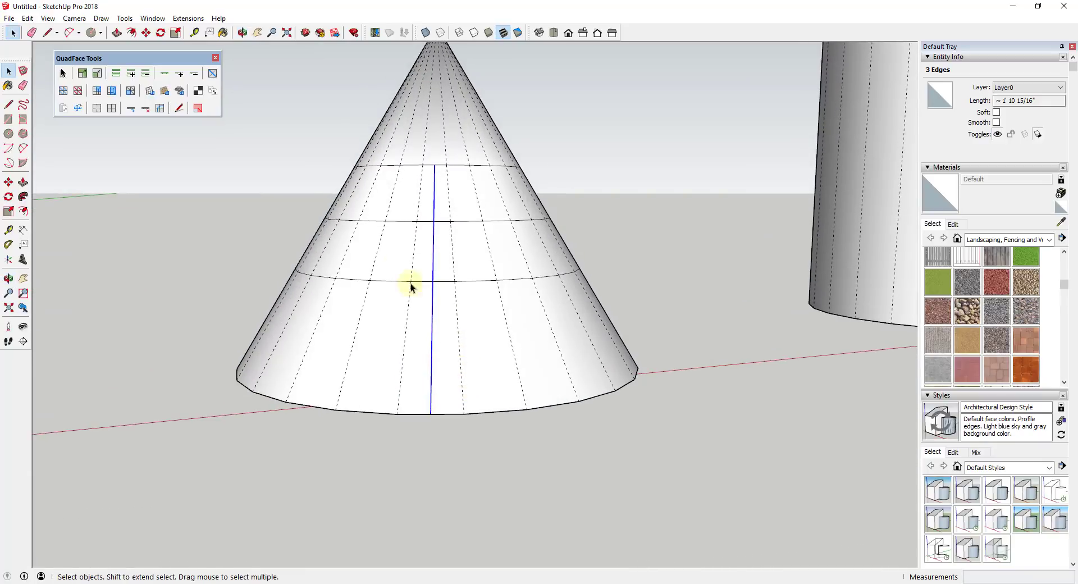
Examine where the slanted loop ends below the cone's triangular upper faces, and clear the selection
left_click(392, 280)
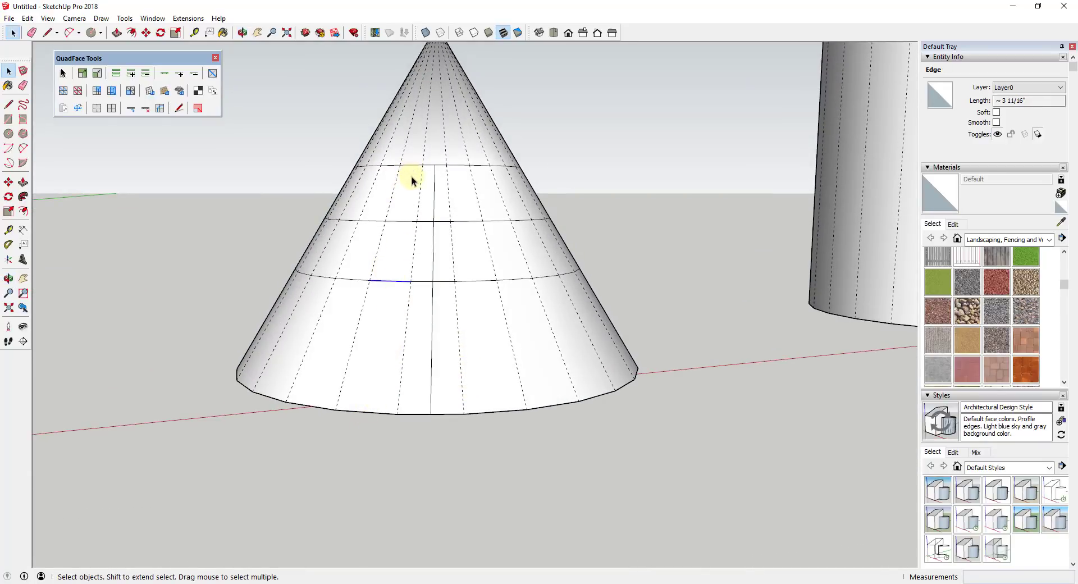
mouse_move(412, 177)
middle_mouse_down()
mouse_move(411, 216)
mouse_move(430, 176)
middle_mouse_up()
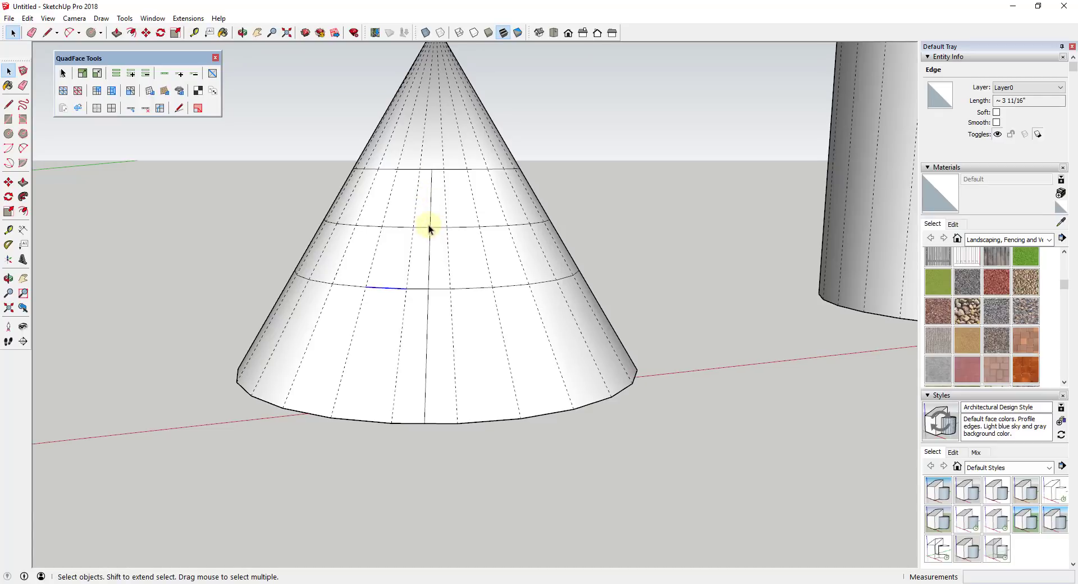
scroll(449, 229, "down", 2)
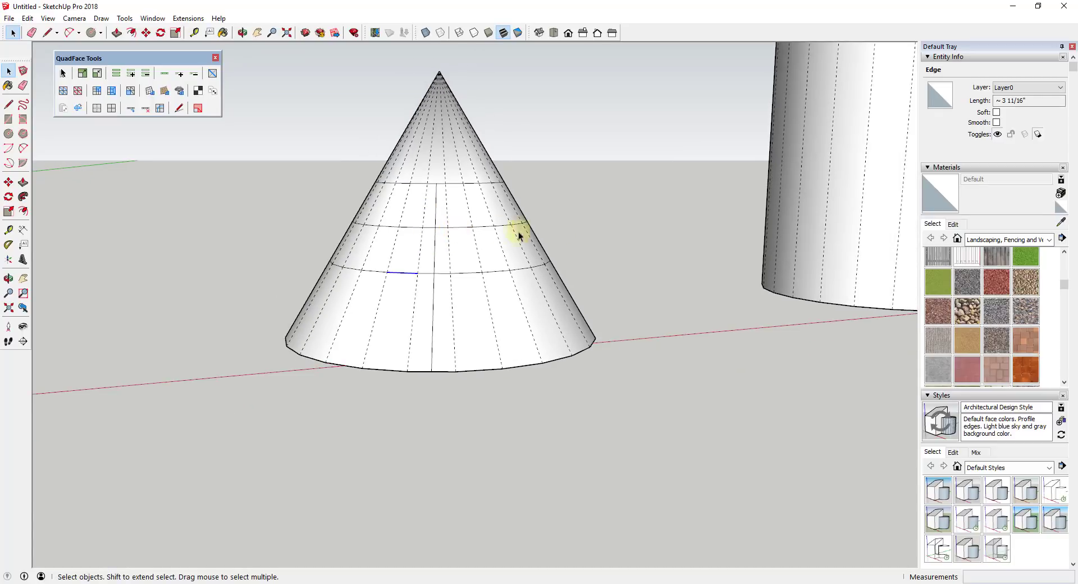
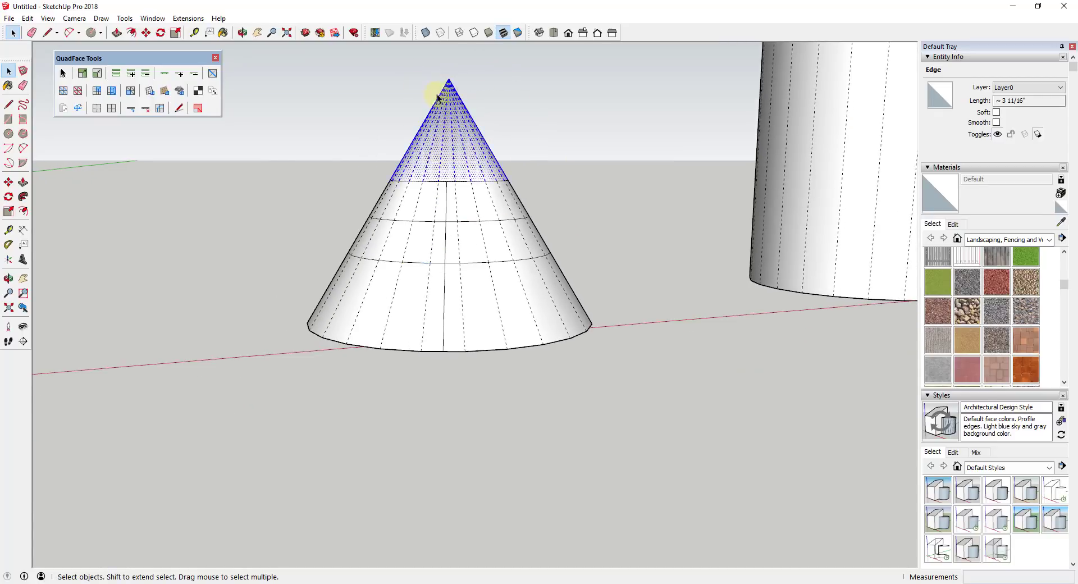
middle_click_drag(558, 101, 585, 179)
left_click(378, 140)
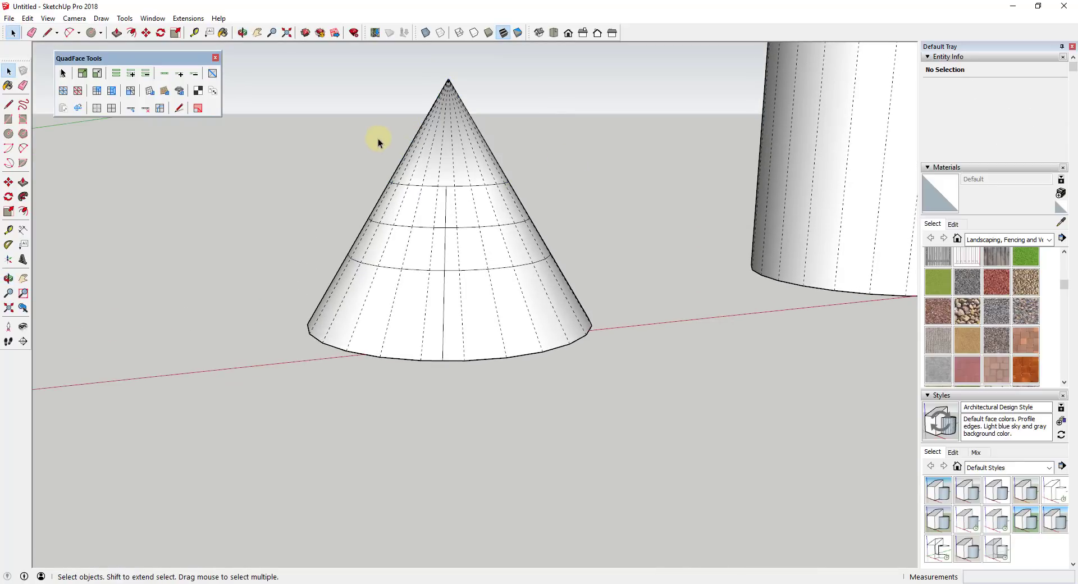
Examine the cylinder's top face and several of its side faces to compare their number of sides
scroll(418, 157, "down", 5)
middle_click_drag(618, 146, 541, 236)
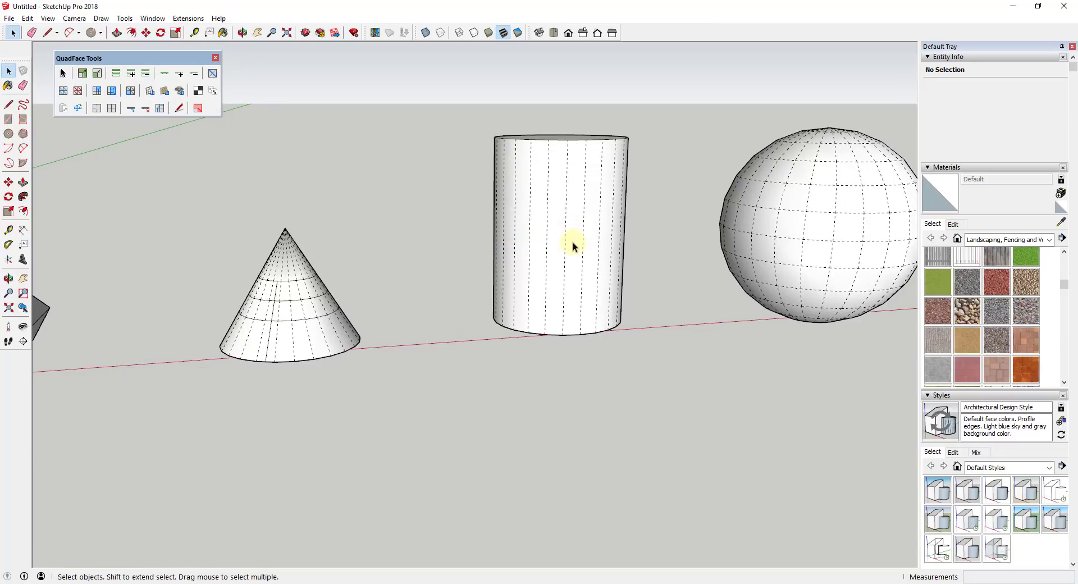
middle_click_drag(729, 217, 674, 245)
scroll(449, 187, "up", 3)
mouse_move(449, 188)
middle_mouse_down()
mouse_move(445, 197)
mouse_move(456, 194)
middle_mouse_up()
left_click(444, 158)
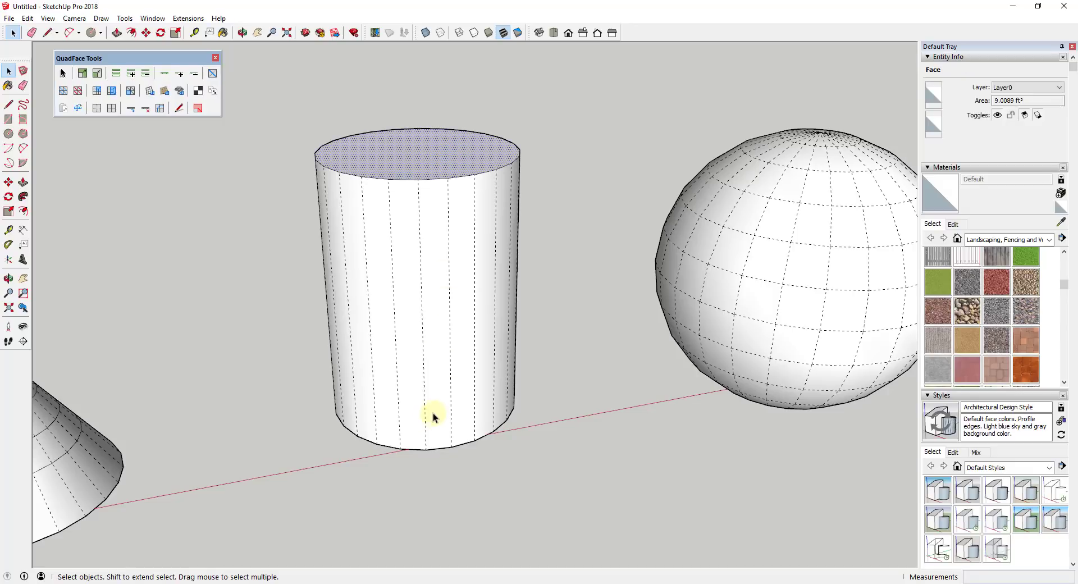
left_click(49, 19)
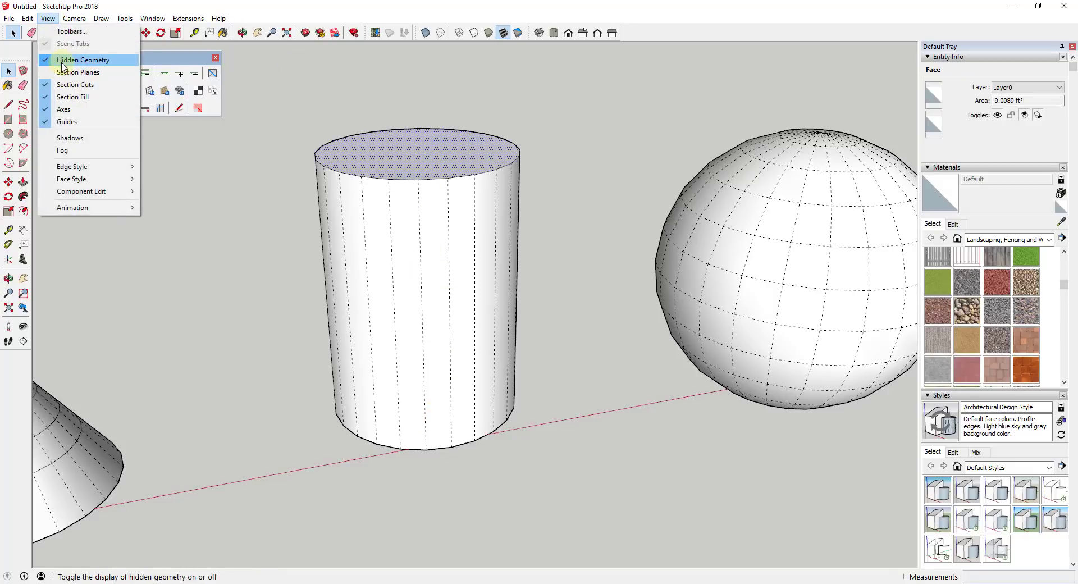
left_click(433, 305)
left_click(457, 305)
left_click(402, 297)
left_click(357, 294)
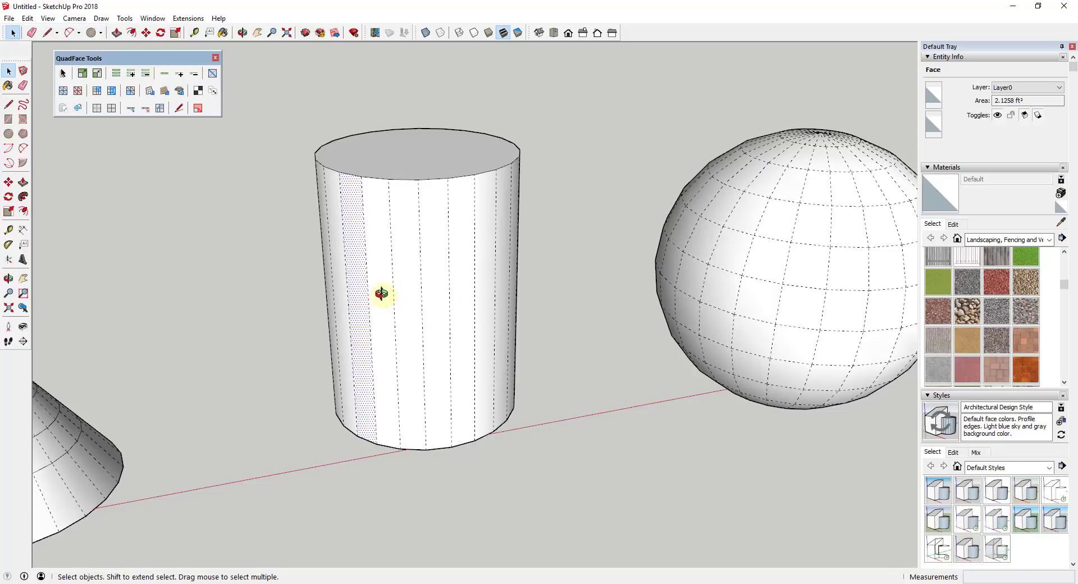
middle_click_drag(378, 294, 397, 287)
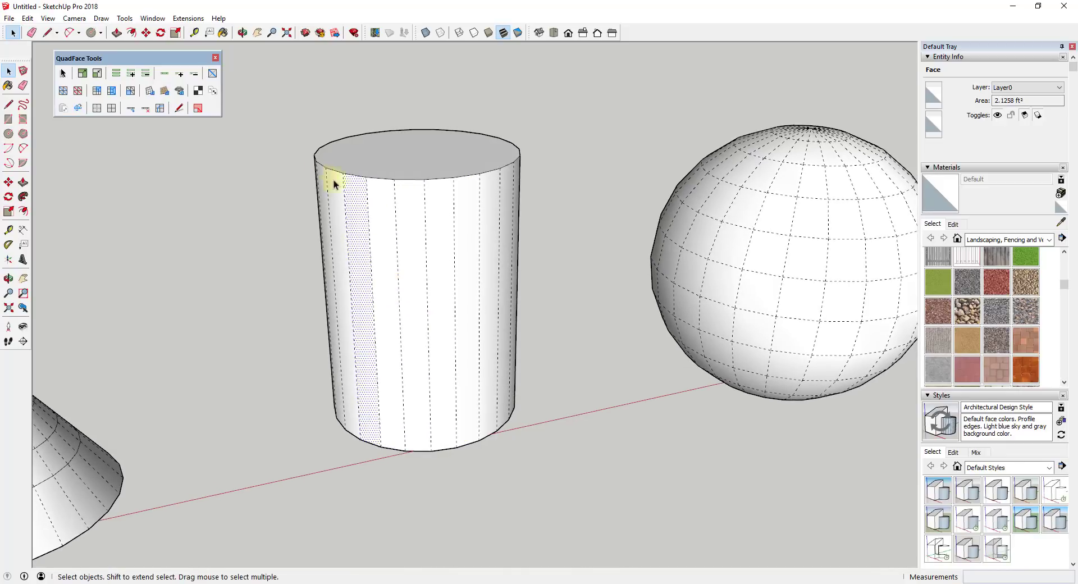
left_click(443, 194)
left_click(476, 202)
left_click(496, 212)
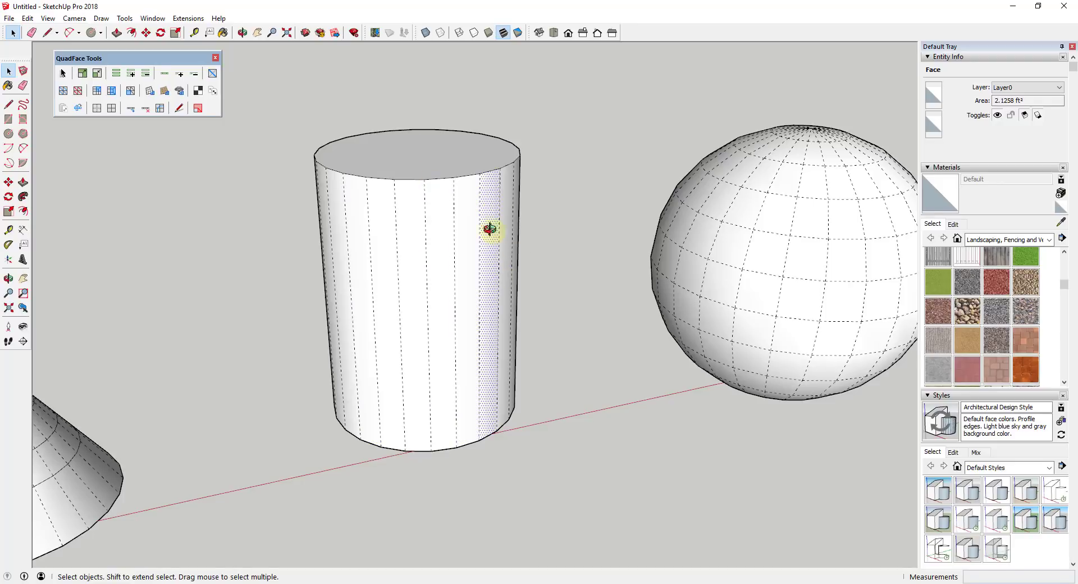
Subdivide the cylinder's side with three successive QuadFace loop insertions, starting from a hidden vertical edge and reusing each resulting selection
middle_click_drag(493, 228, 459, 231)
left_click(453, 231)
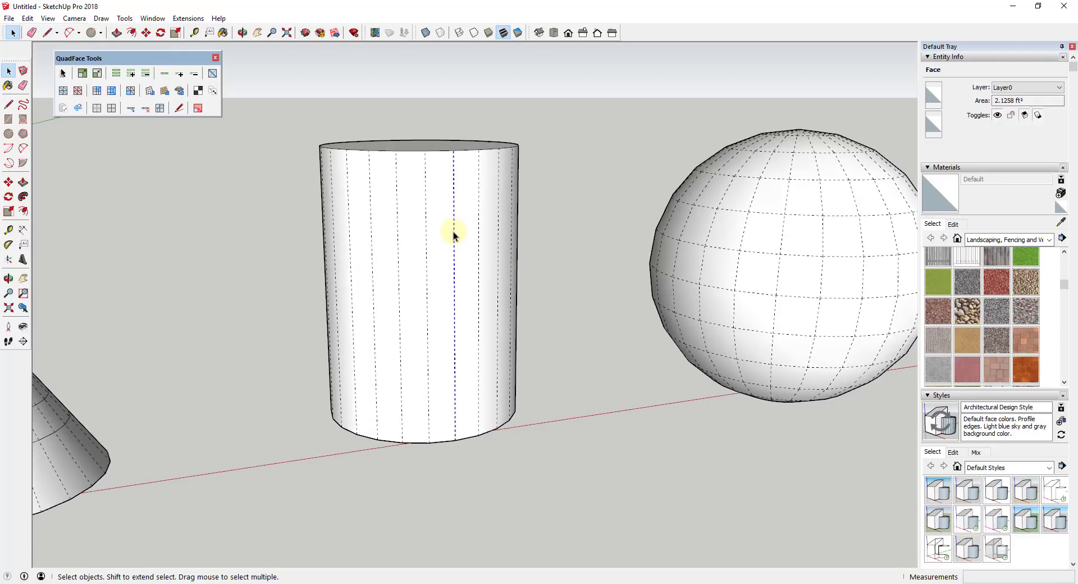
left_click(131, 113)
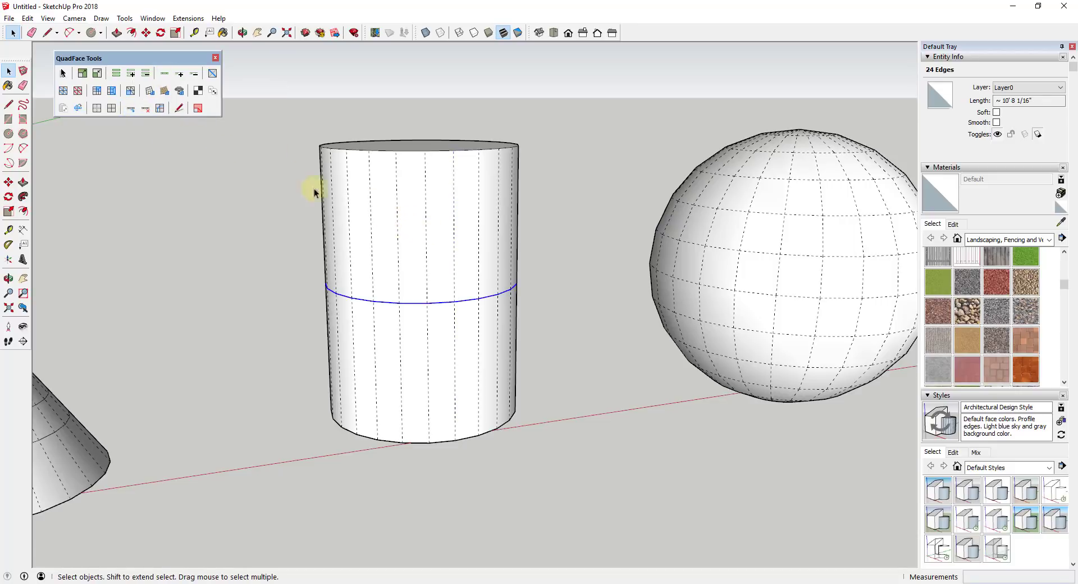
left_click(133, 111)
left_click(134, 113)
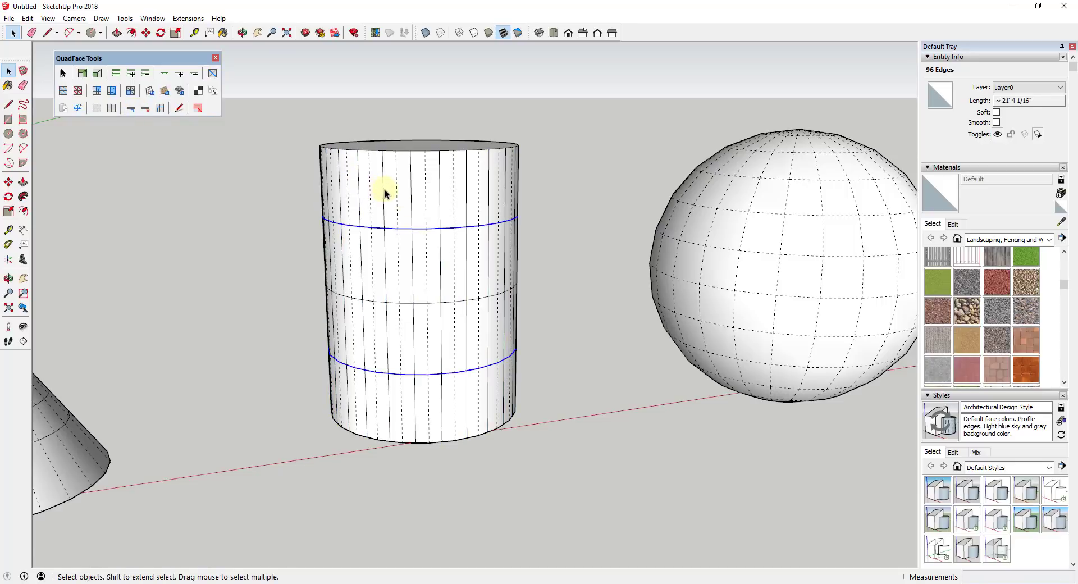
Insert another horizontal QuadFace loop around the cylinder between its top edge and the uppermost inserted loop
left_click(131, 108)
middle_click_drag(351, 212, 572, 224)
middle_click_drag(579, 185, 484, 148)
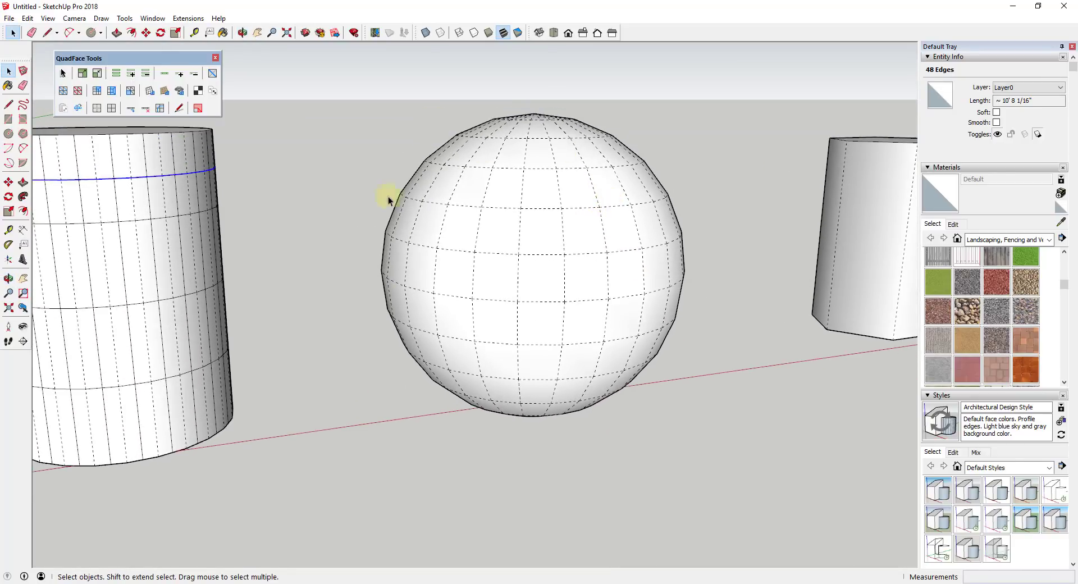
Examine the shapes of the sphere's faces at its top and bottom poles and around its middle
middle_click_drag(623, 185, 646, 280)
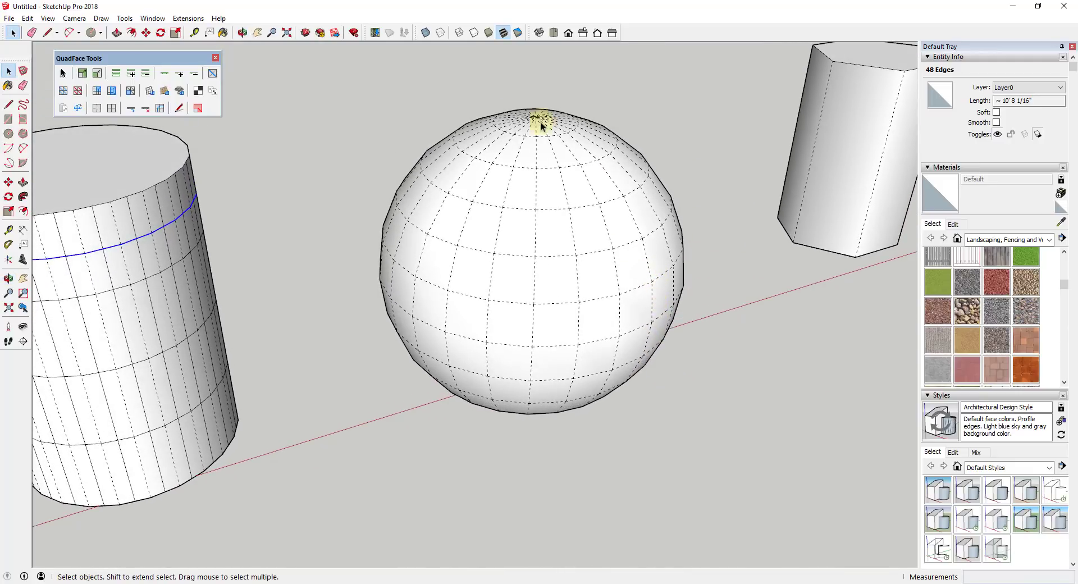
scroll(568, 127, "up", 3)
scroll(533, 112, "up", 4)
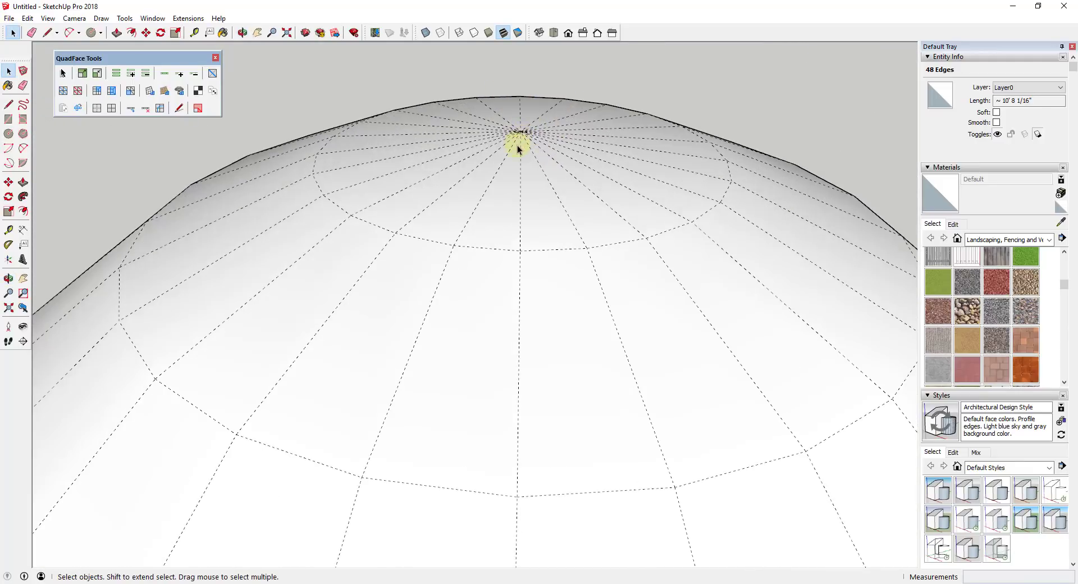
scroll(520, 137, "down", 5)
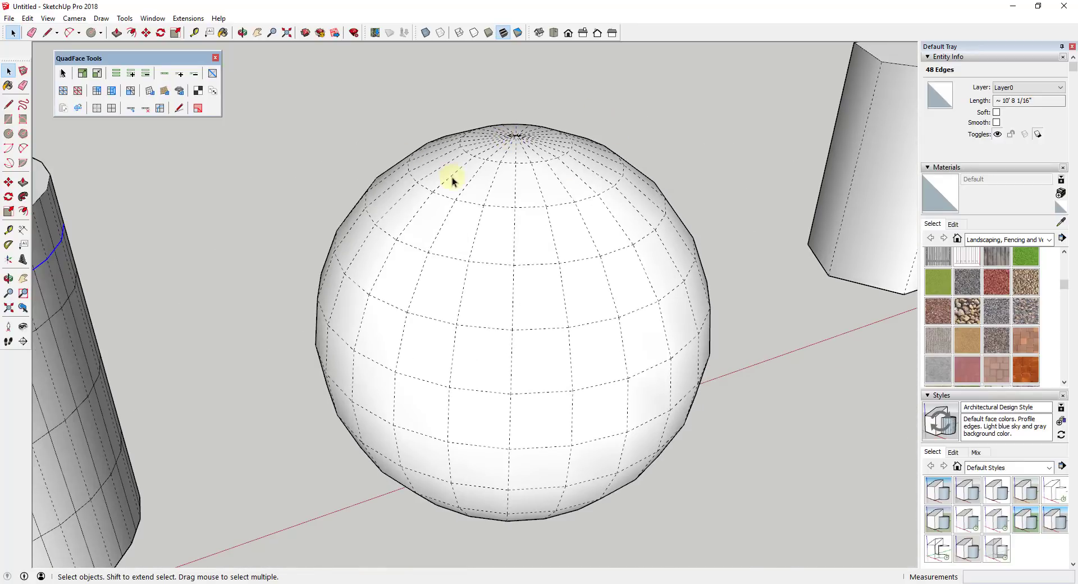
middle_click_drag(577, 193, 505, 461)
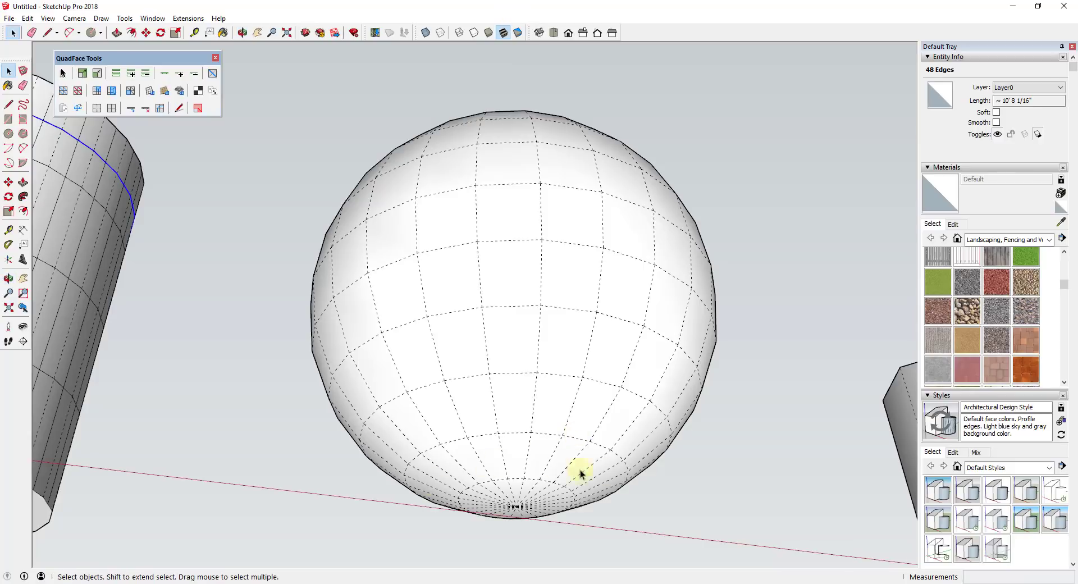
key("o")
left_click_drag(536, 449, 524, 330)
key("space")
scroll(516, 467, "up", 3)
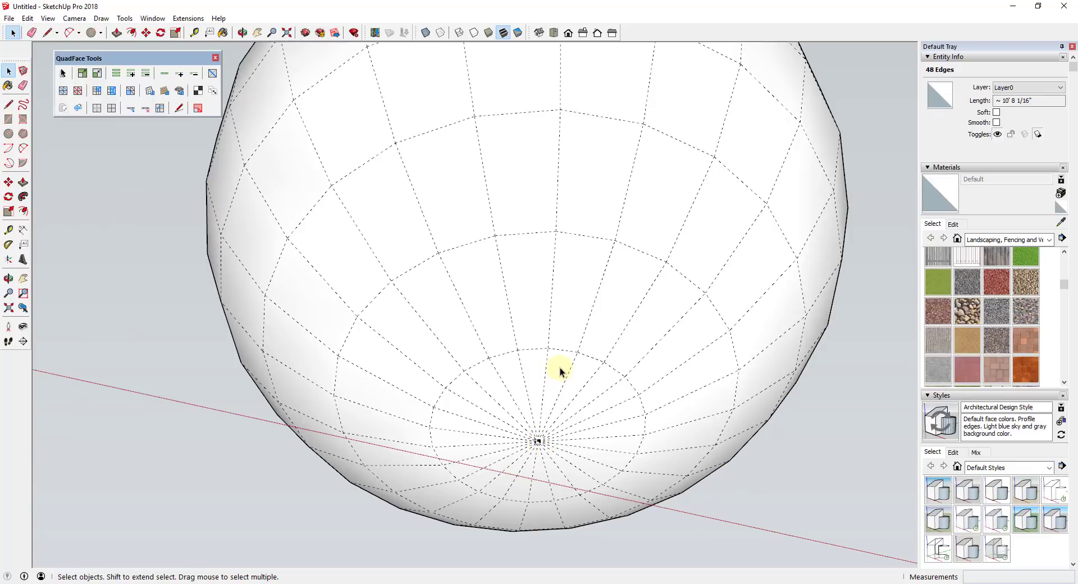
left_click(571, 291)
scroll(571, 293, "down", 3)
middle_click_drag(607, 220, 584, 284)
left_click(584, 284)
left_click(588, 210)
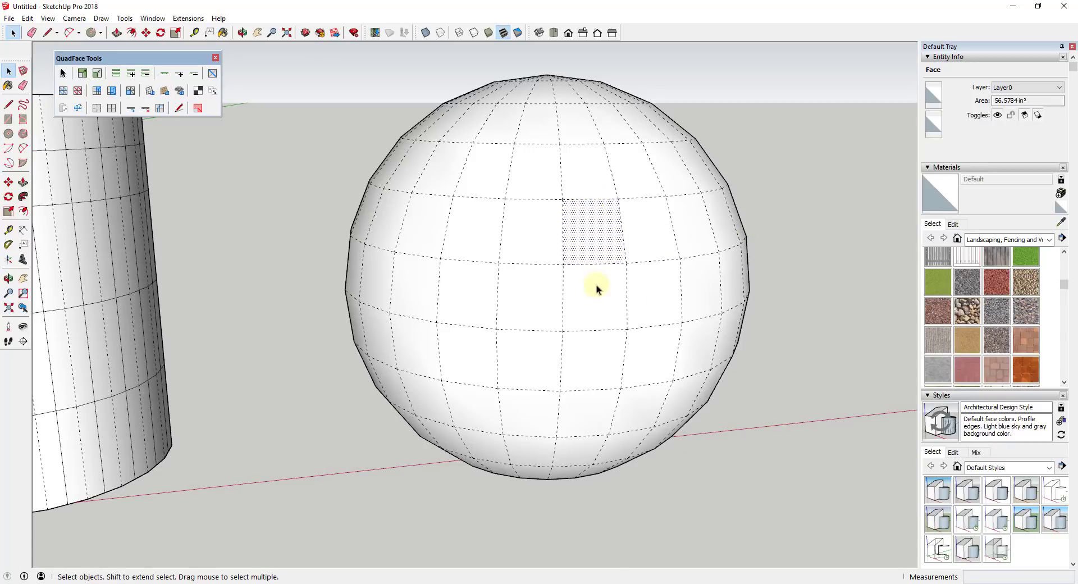
Select the vertical edge loop running from pole to pole through one edge on the sphere's upper half
left_click(561, 241)
middle_click_drag(631, 265, 623, 306)
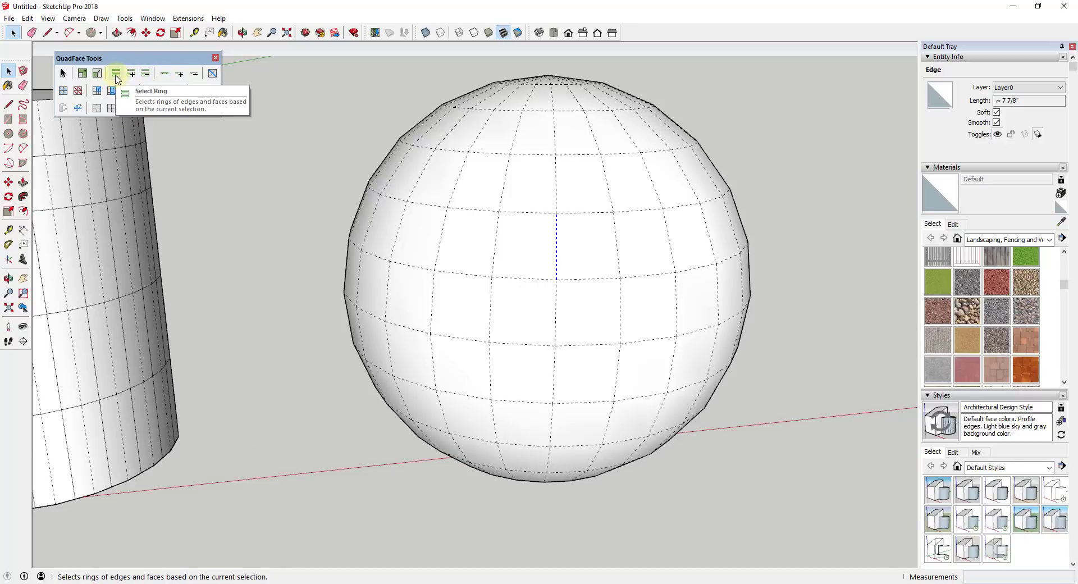
left_click(163, 76)
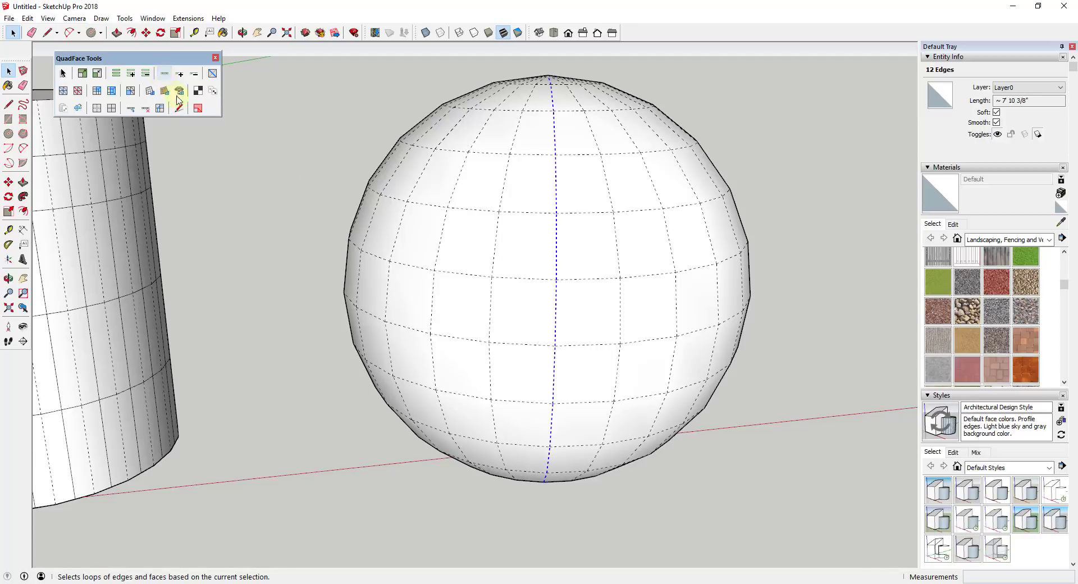
Select the horizontal edge loop around the sphere's upper half, starting from a single horizontal edge
left_click(520, 212)
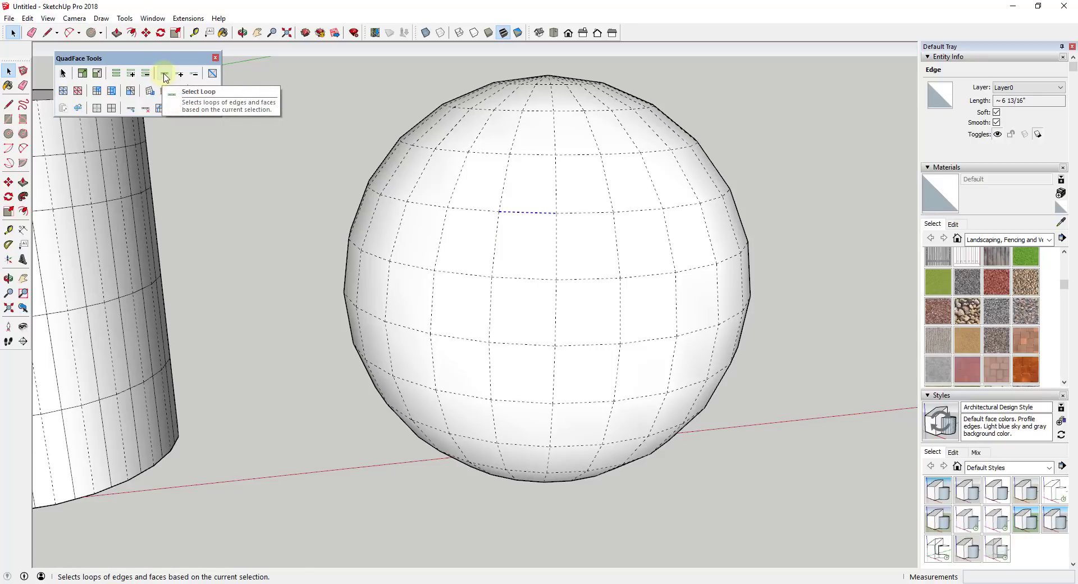
left_click(165, 74)
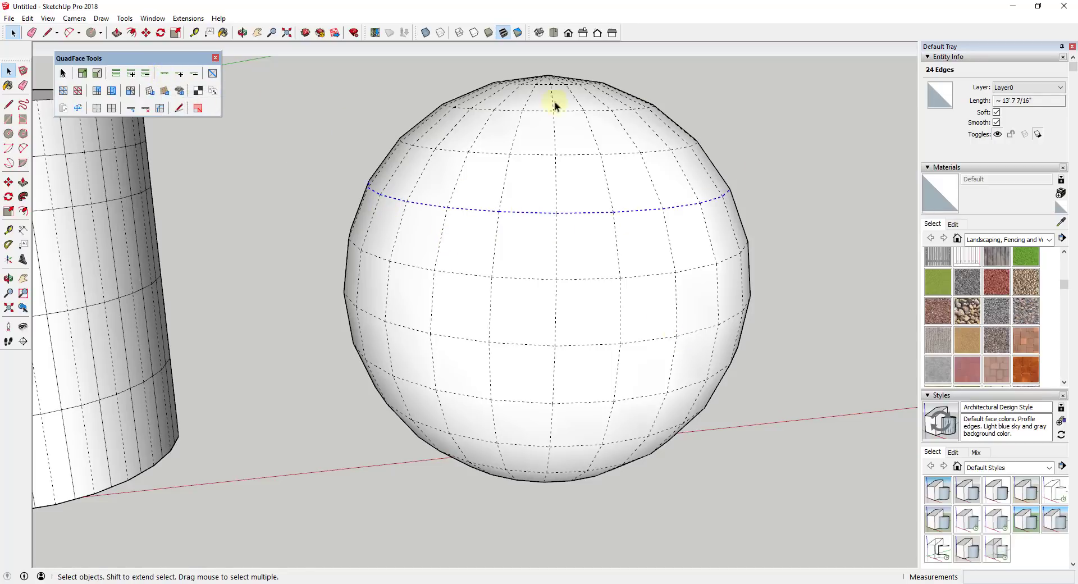
middle_click_drag(618, 180, 540, 211)
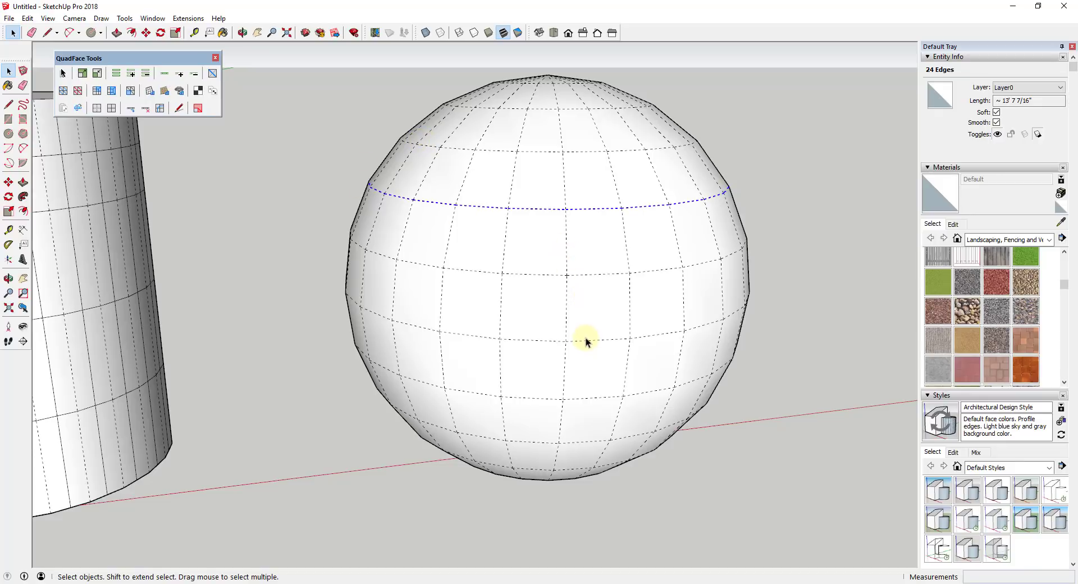
Add one horizontal edge from each of four other rows to the selection and extend them all to full loops
left_click(579, 441, "shift")
left_click(578, 147, "shift")
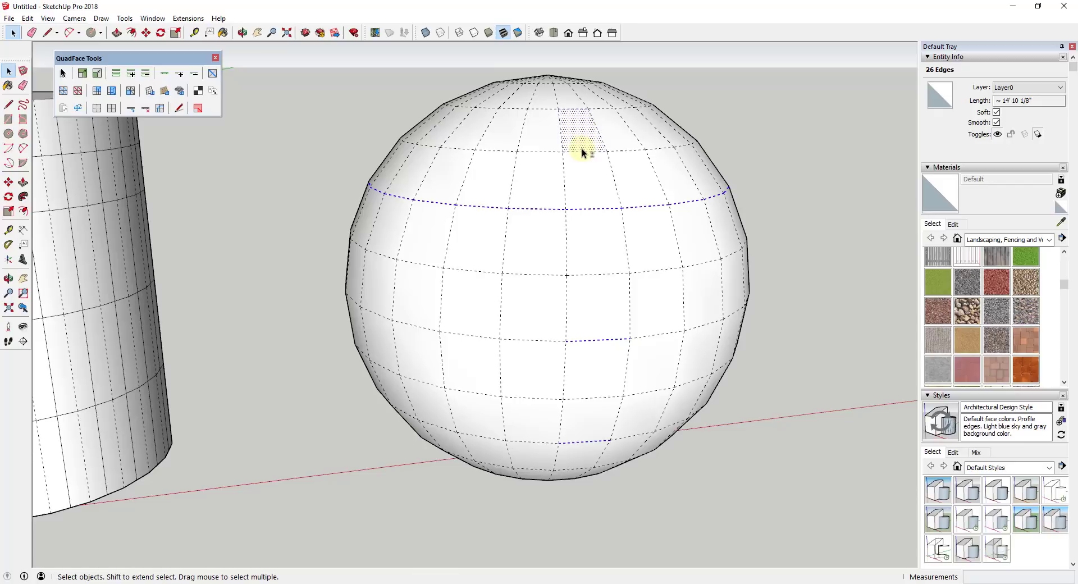
left_click(577, 147, "shift")
left_click(581, 152, "shift")
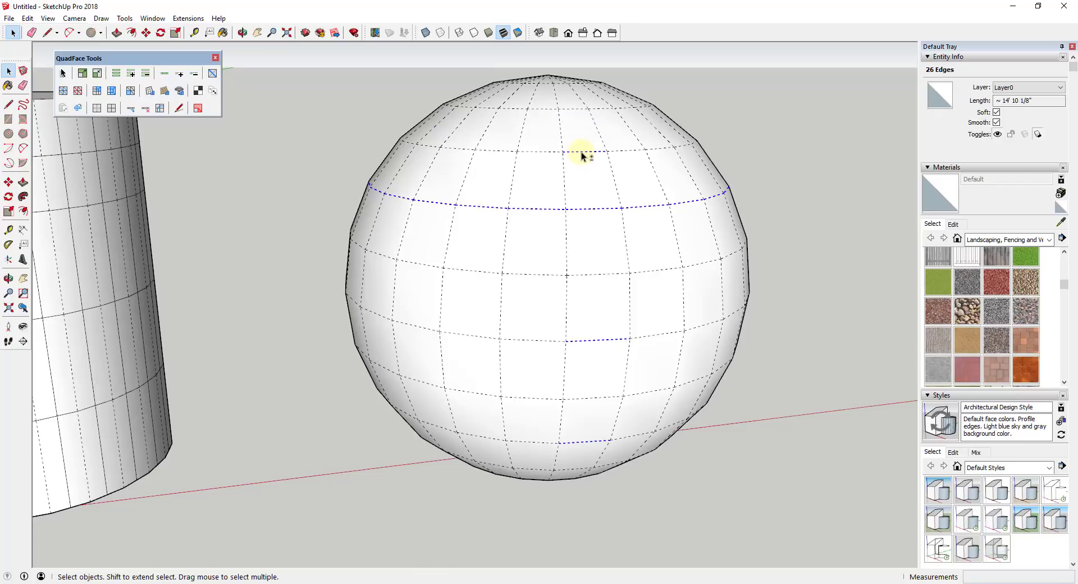
left_click(594, 272, "shift")
left_click(597, 275, "shift")
left_click(594, 257, "shift")
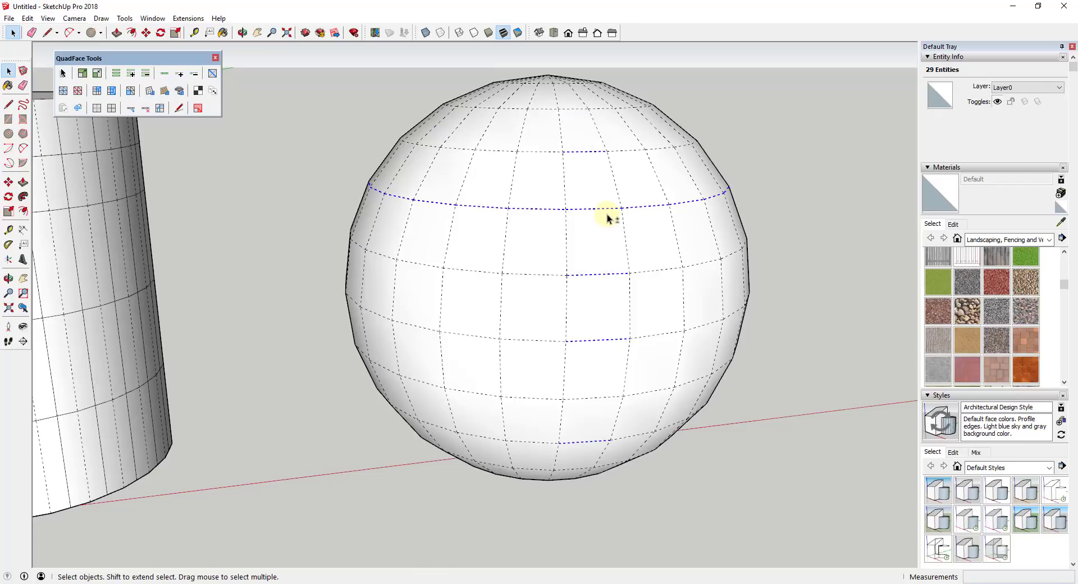
left_click(165, 76)
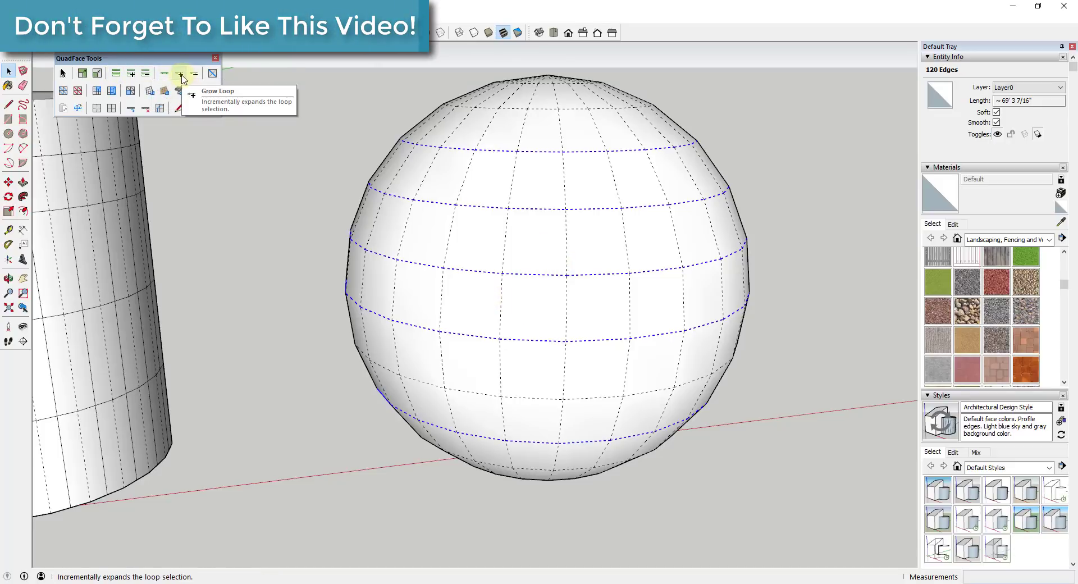
Grow the sphere's edge selection with Grow Ring, and reduce it repeatedly with Shrink Ring
left_click(133, 75)
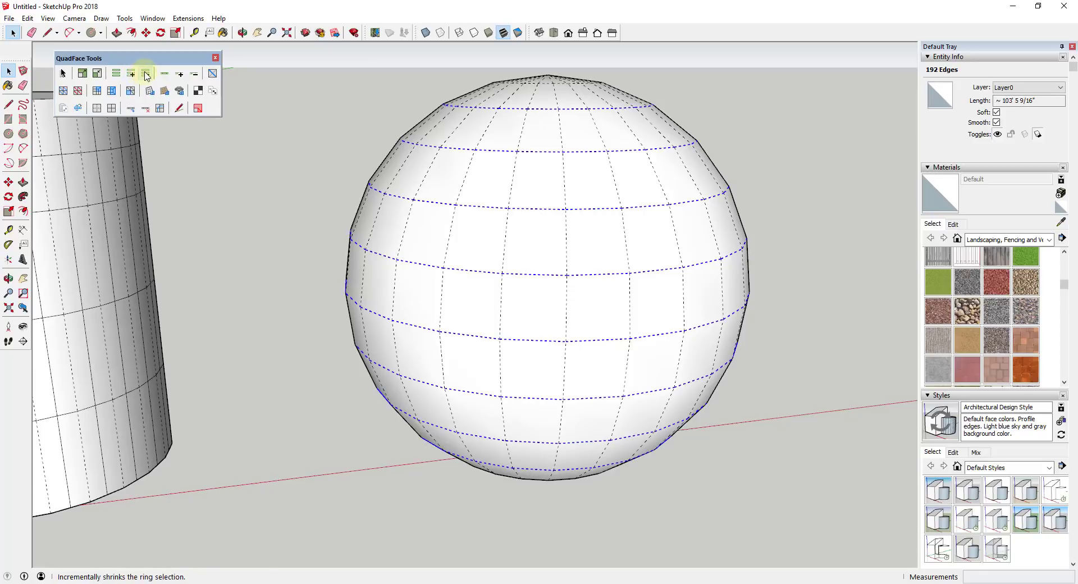
left_click(148, 74)
left_click(148, 74)
left_click(148, 74)
left_click(148, 74)
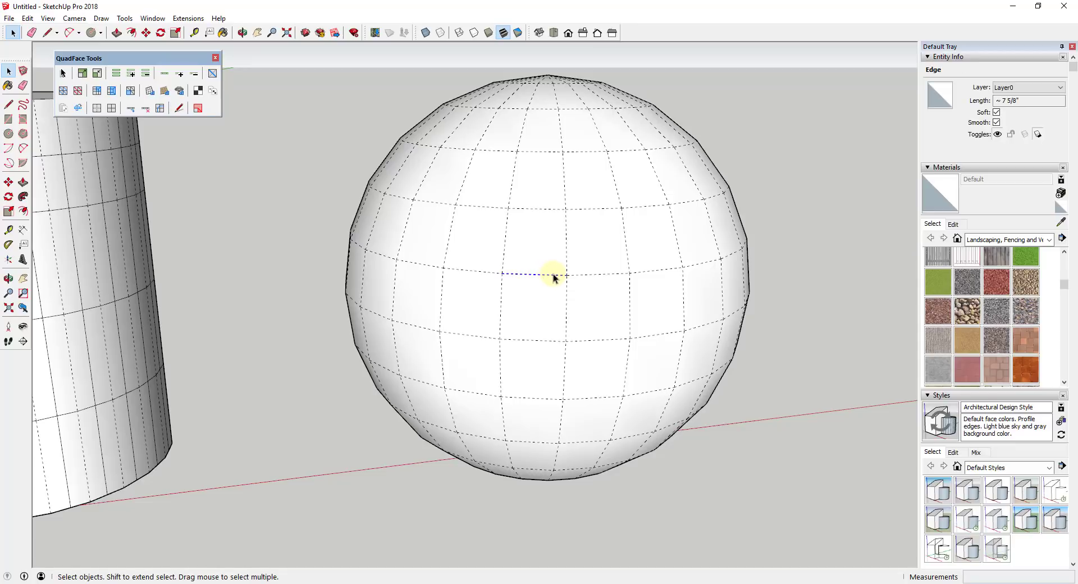
Select the horizontal edge loop just above the sphere's equator, expand it repeatedly with Grow Ring, and clear the selection
left_click(164, 73)
left_click(131, 74)
left_click(132, 74)
middle_click_drag(611, 222, 609, 178)
scroll(608, 178, "down", 3)
middle_click_drag(689, 162, 705, 219)
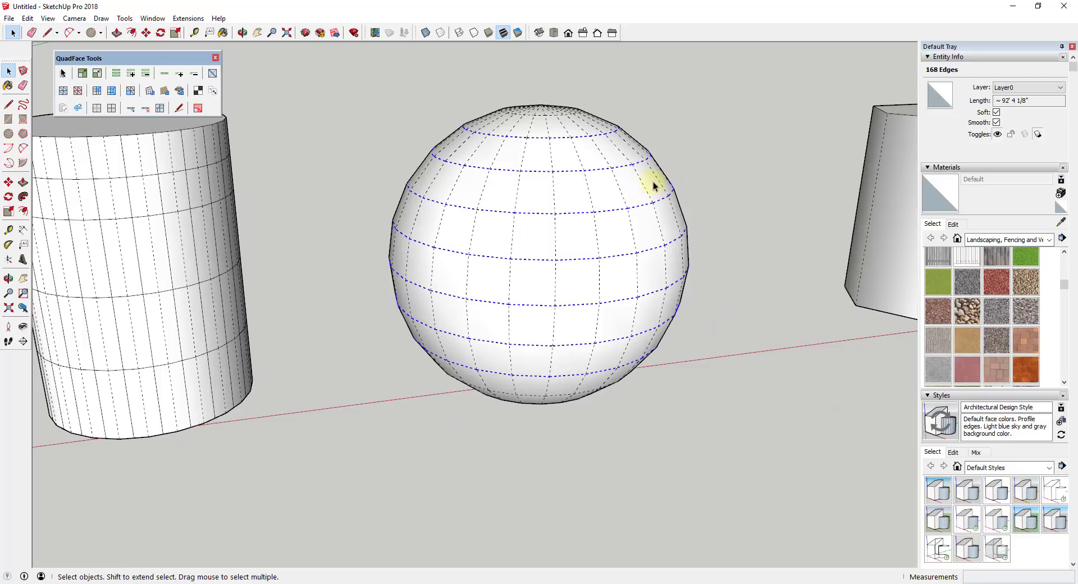
middle_click_drag(606, 197, 758, 183)
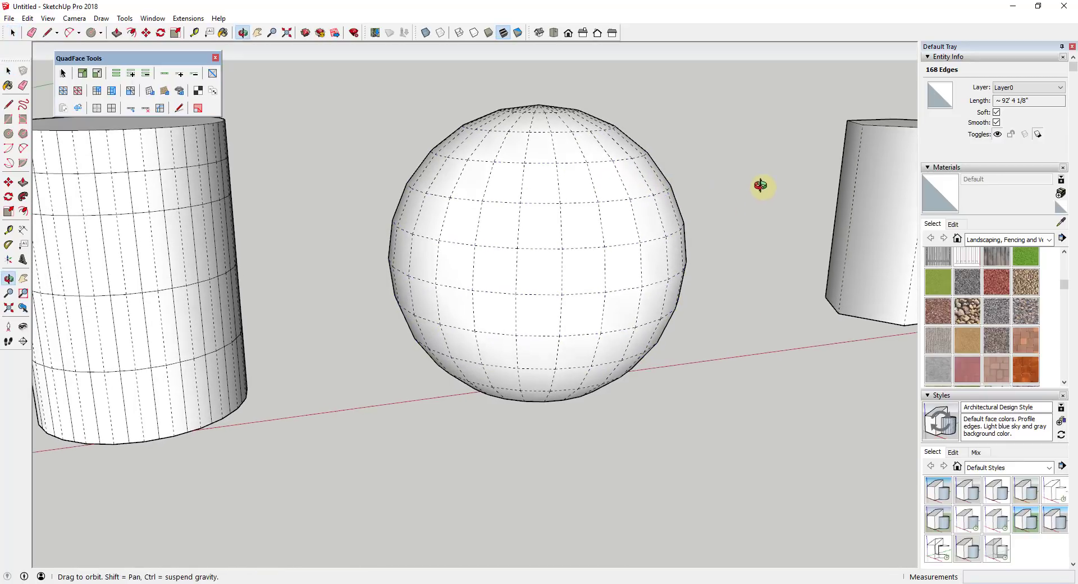
left_click(757, 182)
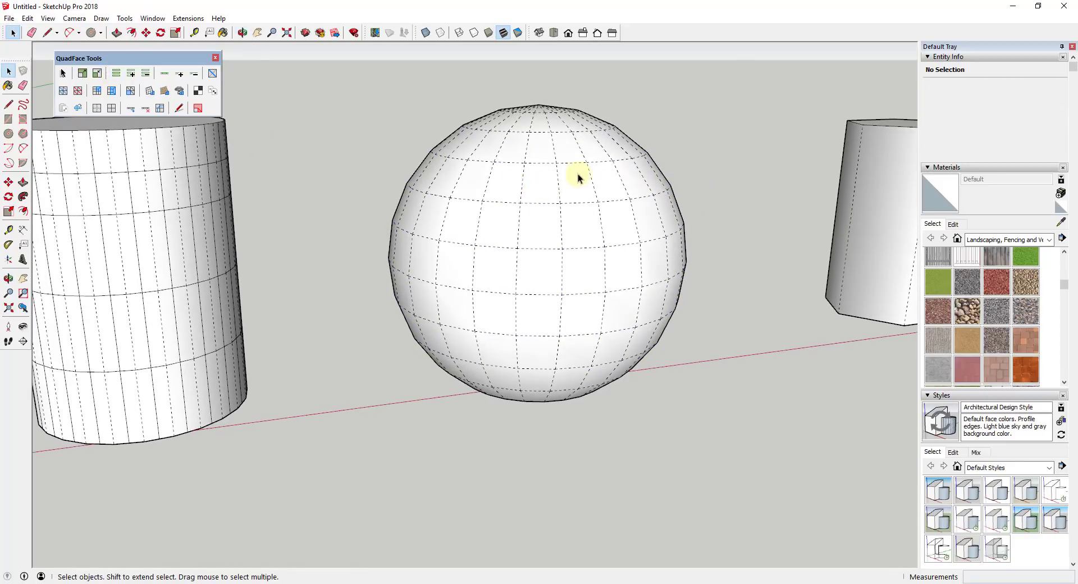
Select the face loops crossing at one upper face of the sphere, inspect them towards both poles, and clear the selection
left_click(539, 181)
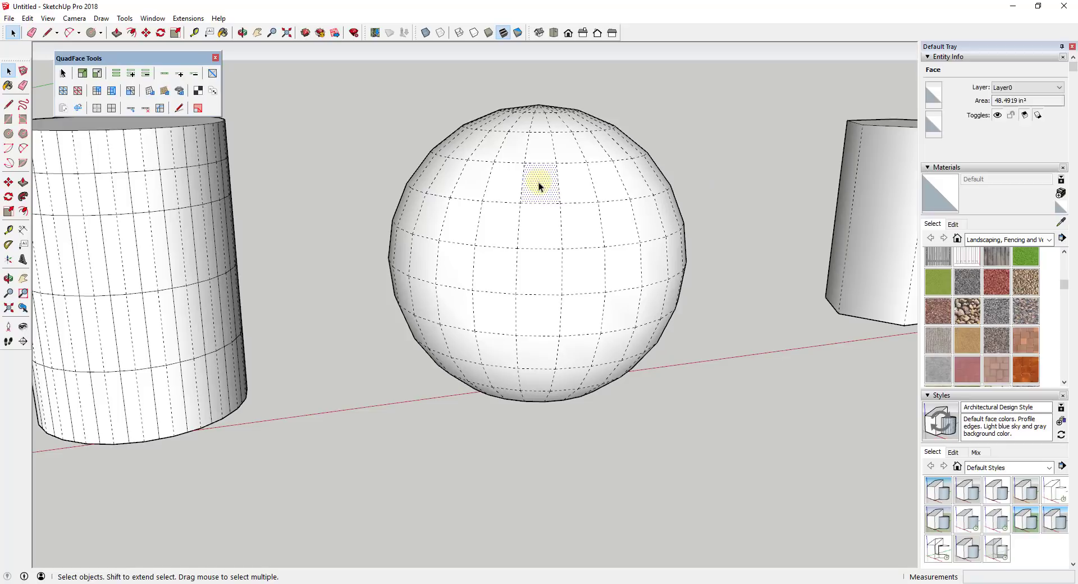
left_click(164, 74)
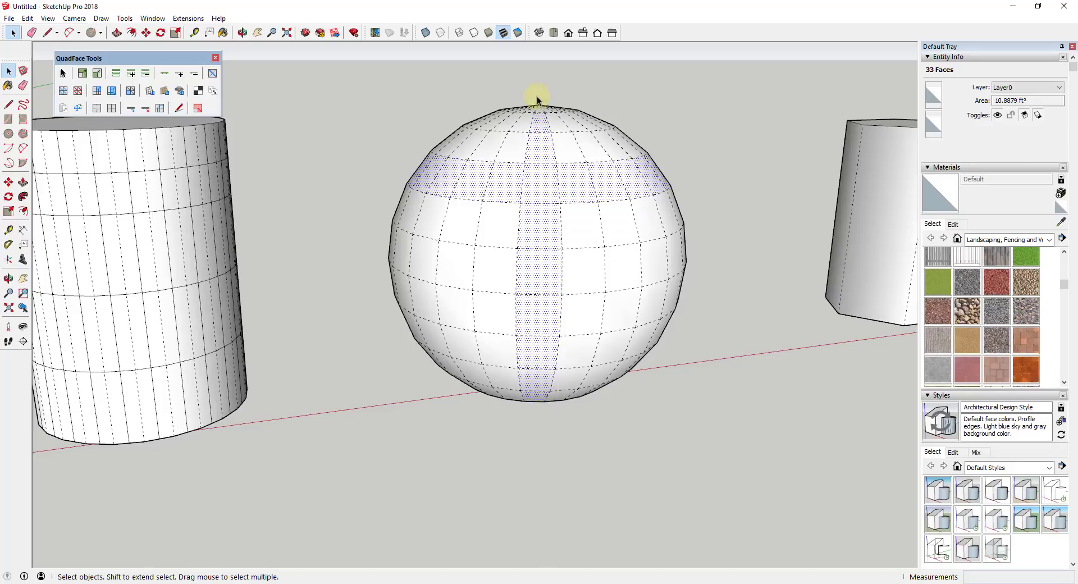
scroll(598, 202, "up", 5)
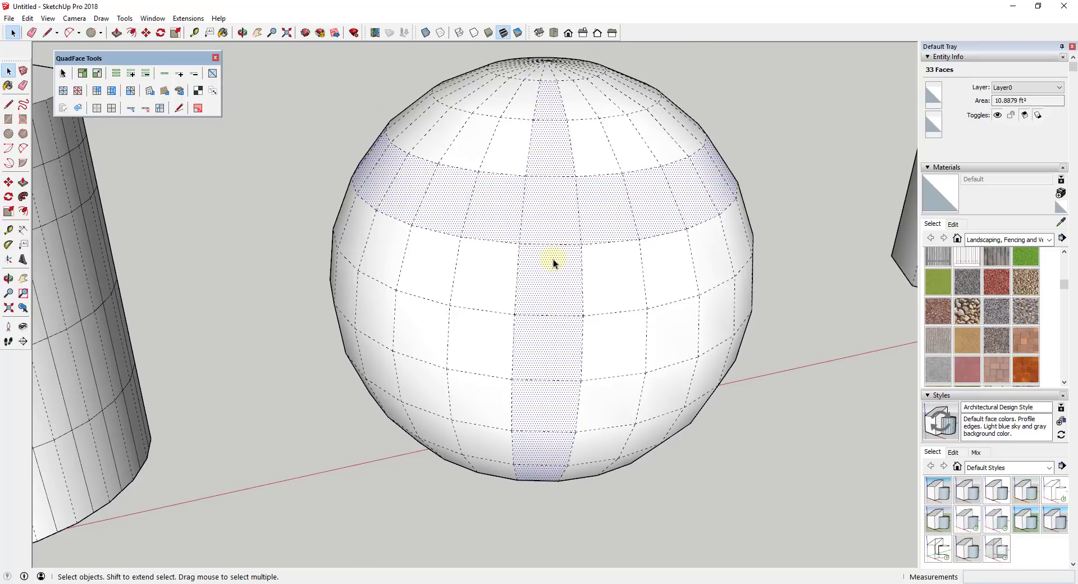
mouse_move(548, 464)
middle_mouse_down()
mouse_move(553, 435)
mouse_move(733, 308)
middle_mouse_up()
left_click(782, 247)
Insert two horizontal QuadFace loops around the sphere from one vertical edge above and one below the equator
middle_click_drag(783, 248, 757, 224)
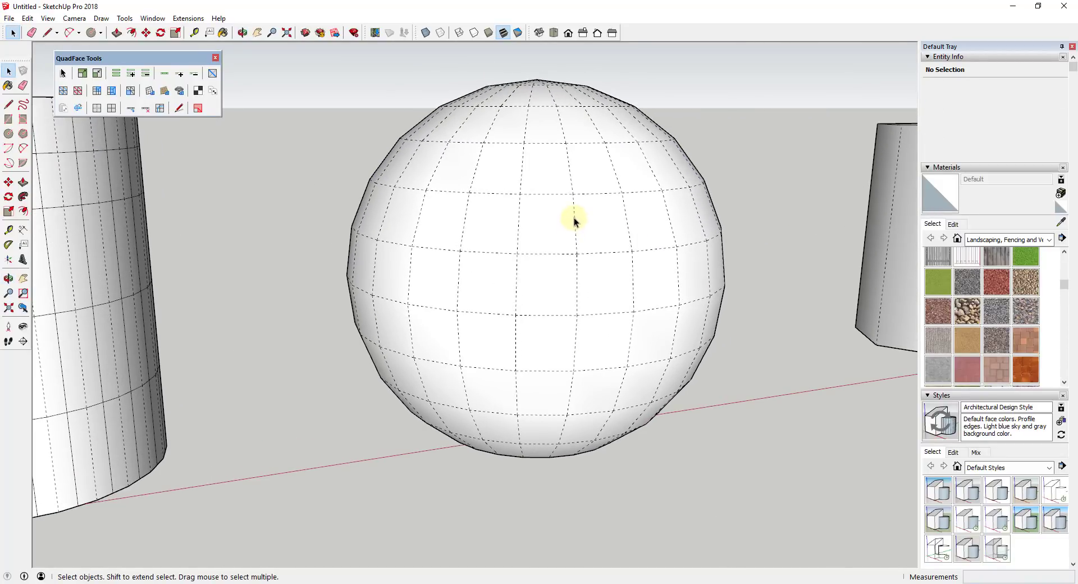
left_click(576, 348, "shift")
middle_click_drag(614, 356, 599, 278)
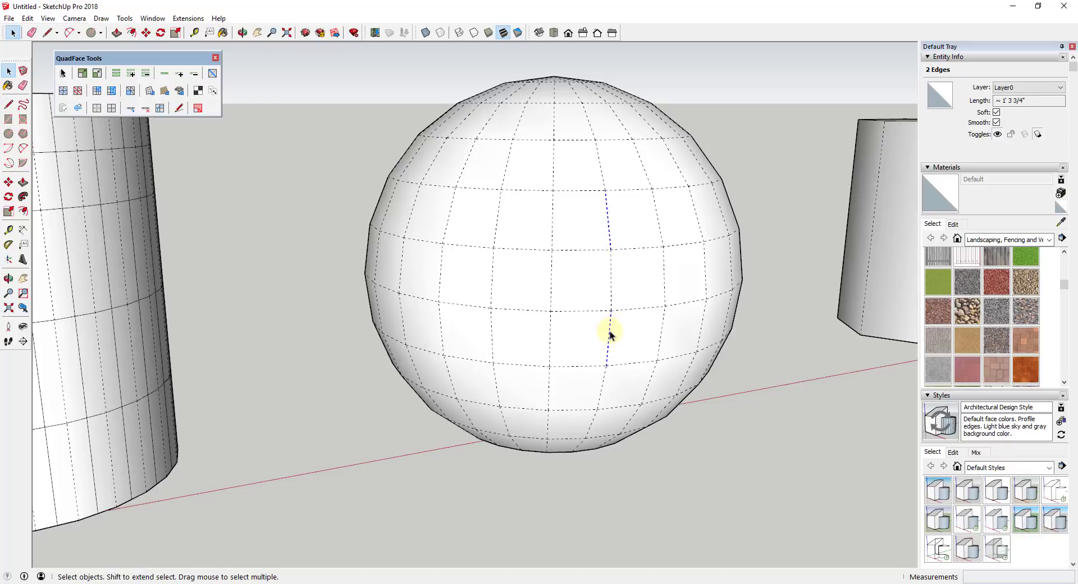
left_click(131, 109)
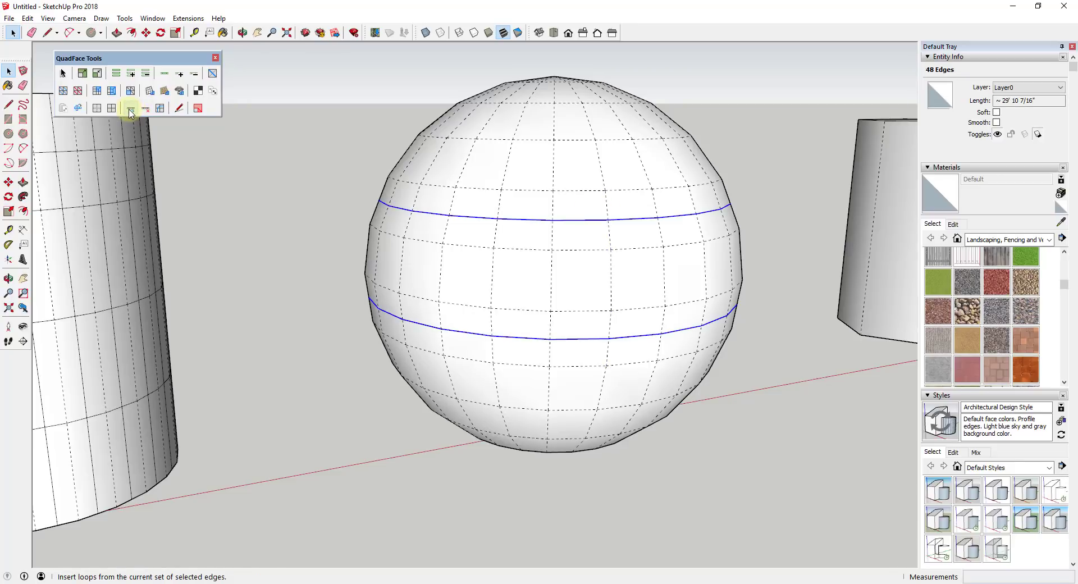
left_click(753, 191)
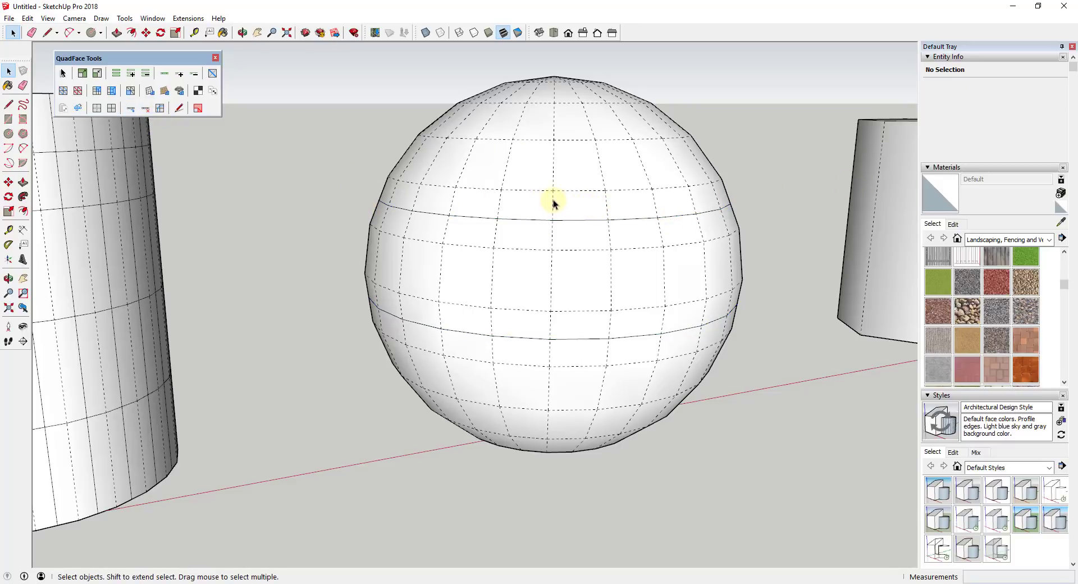
Insert one more horizontal QuadFace loop beside each inserted loop, on the side facing the pole, and clear the selection
left_click(607, 208)
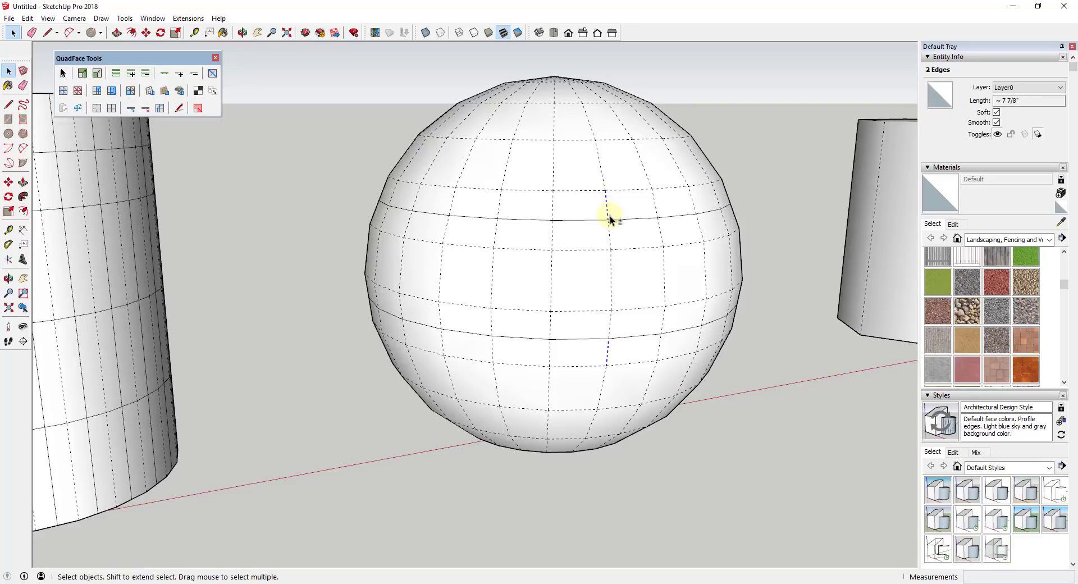
left_click(132, 114)
middle_click_drag(598, 219, 782, 221)
left_click(820, 213)
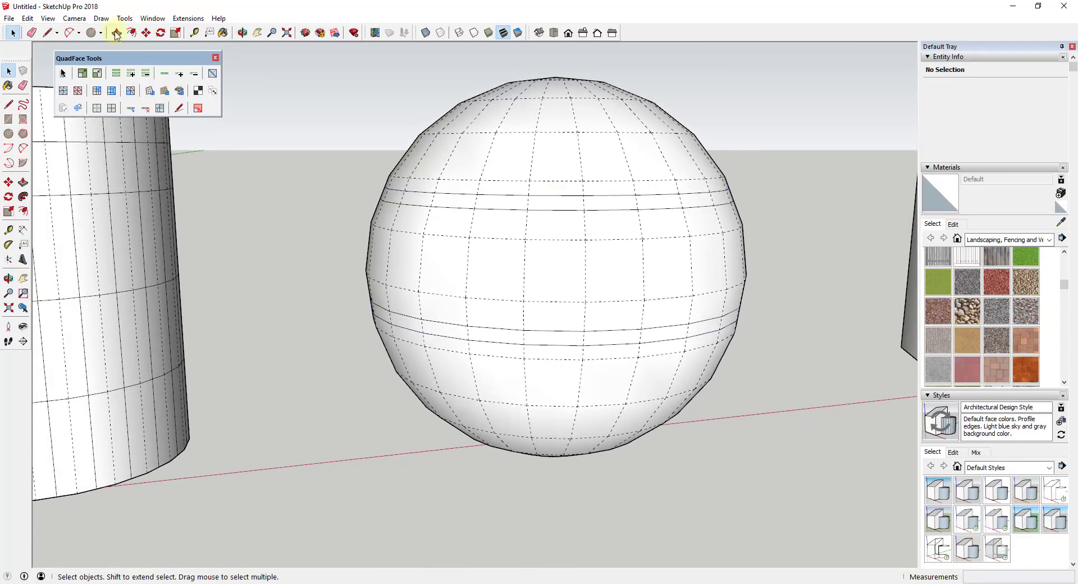
Turn off the display of hidden geometry and select both narrow bands around the sphere
left_click(49, 19)
left_click(96, 62)
middle_click_drag(523, 186, 613, 203)
left_click(625, 223)
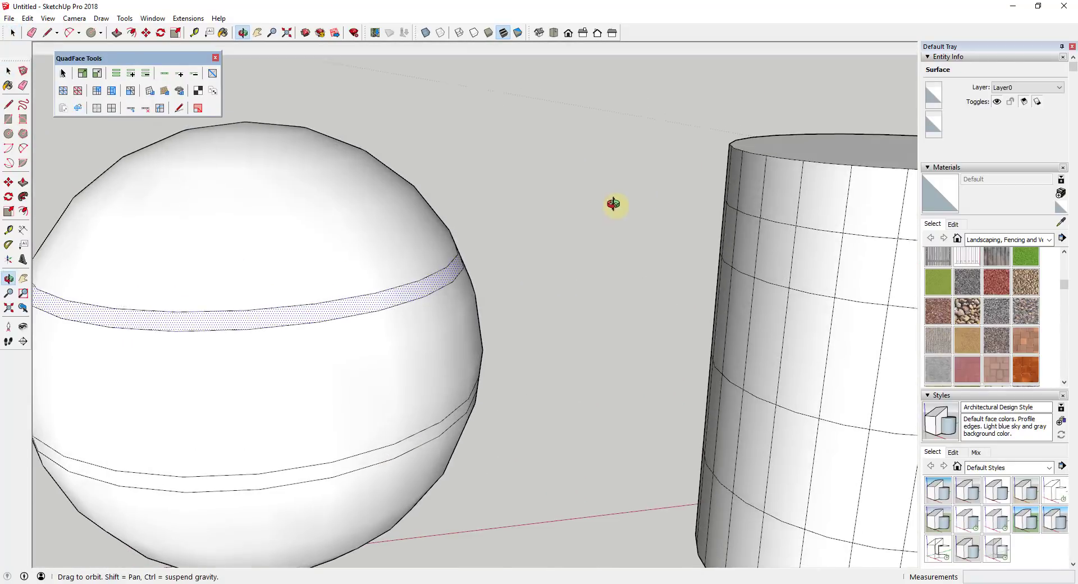
middle_click_drag(513, 281, 576, 314)
middle_click_drag(562, 446, 651, 284)
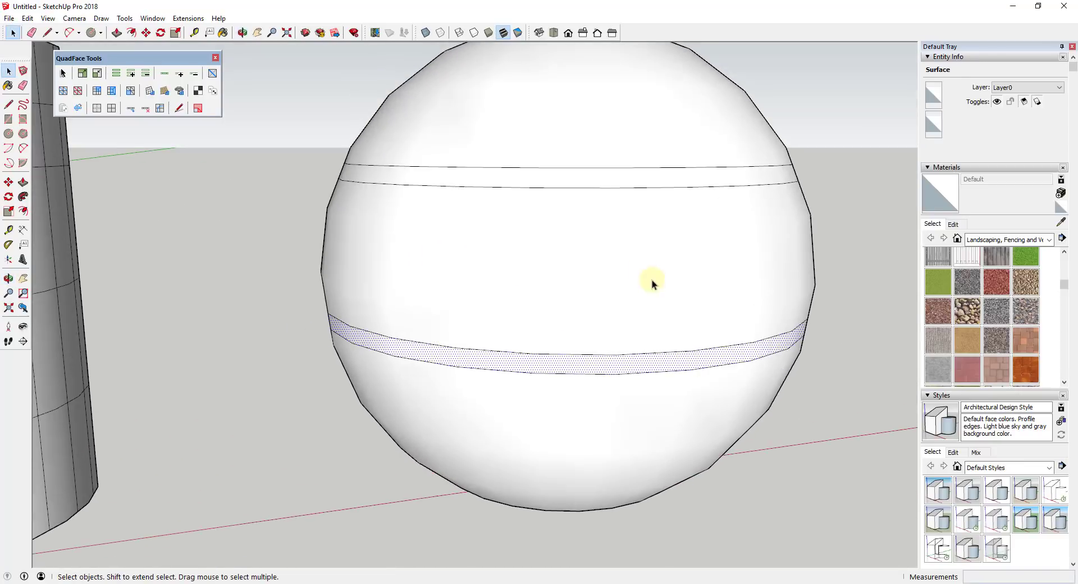
left_click(625, 182, "shift")
Display the Fredo6_JointPushPull toolbar and place it beside the QuadFace Tools toolbar
right_click(659, 38)
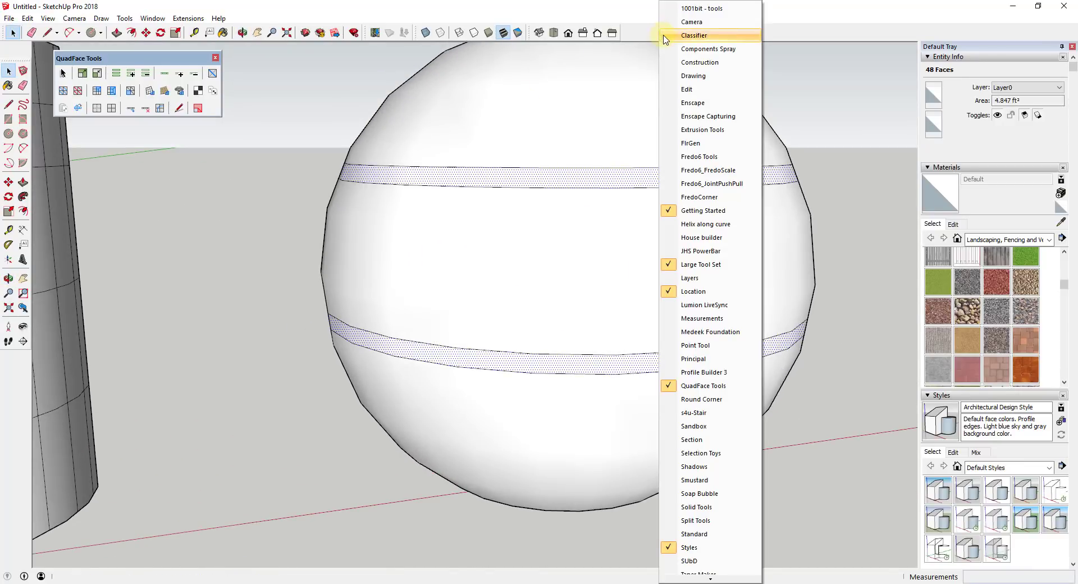
left_click(712, 184)
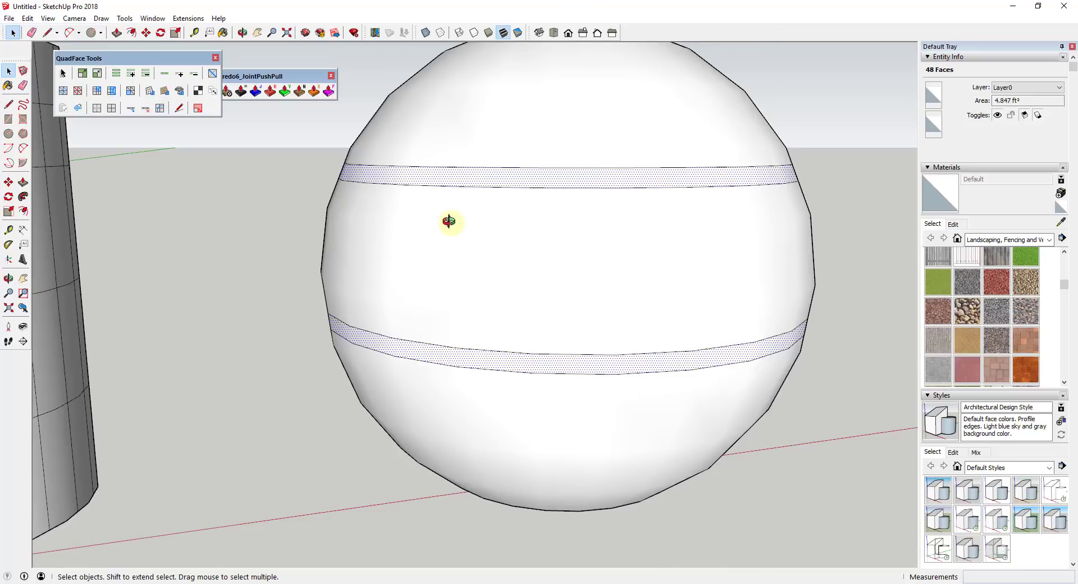
left_click(280, 78)
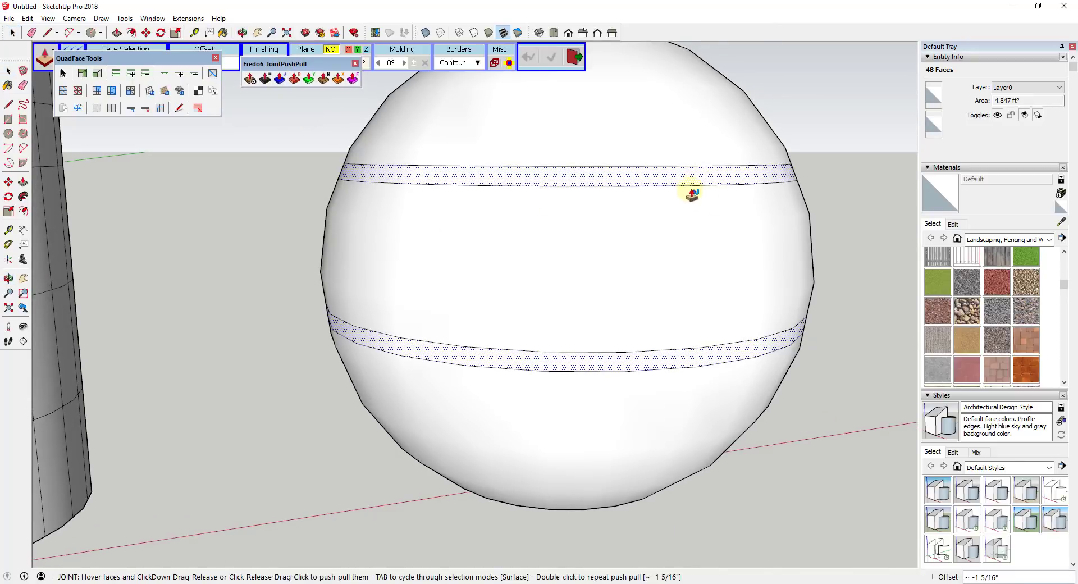
Use Joint Push Pull to push both selected narrow bands inward as grooves around the sphere, and clear the selection
left_click_drag(698, 180, 688, 185)
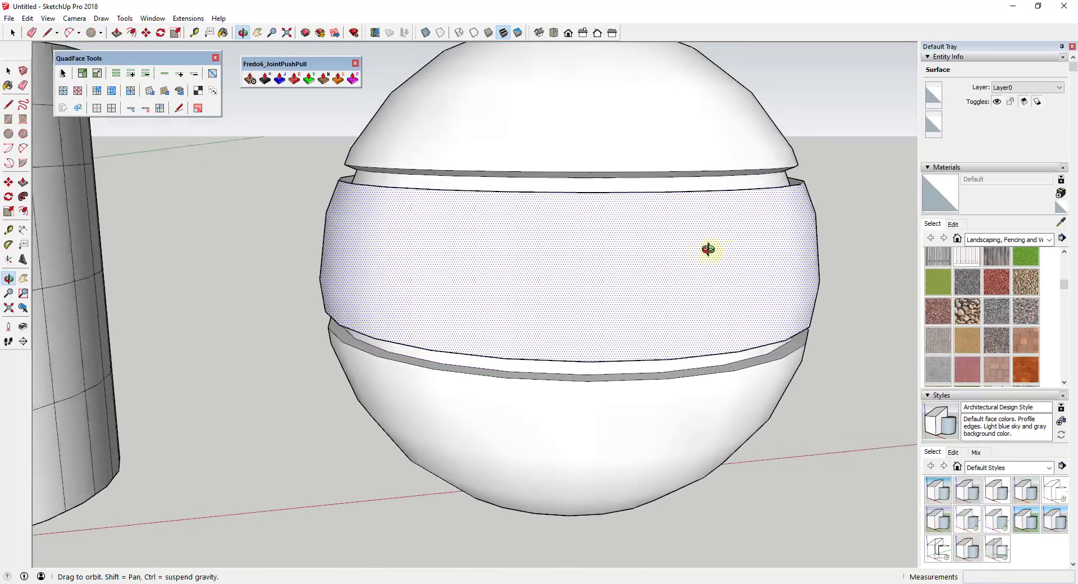
key("space")
middle_click_drag(681, 202, 646, 201)
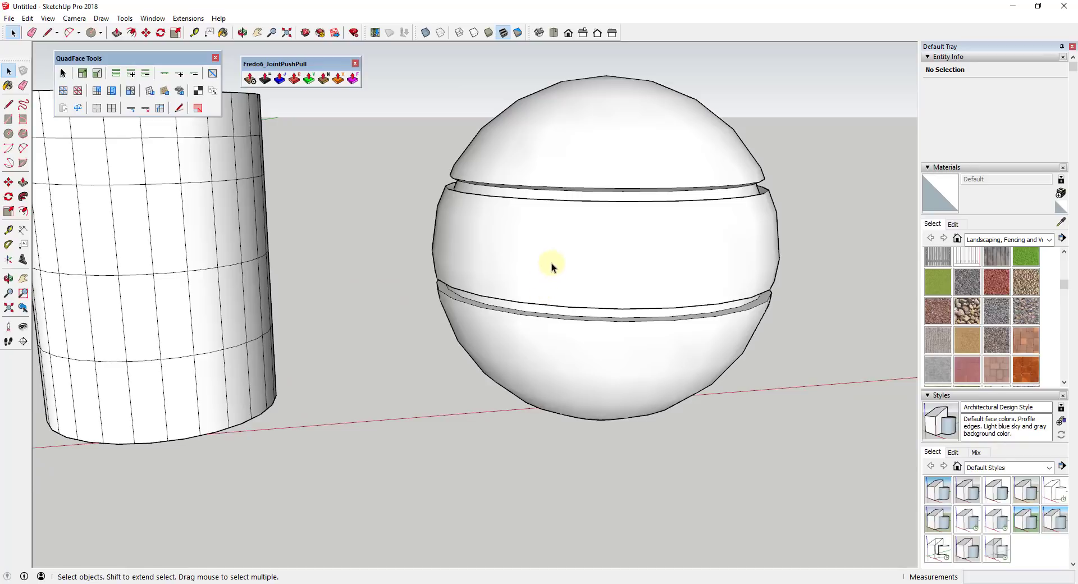
scroll(577, 206, "down", 2)
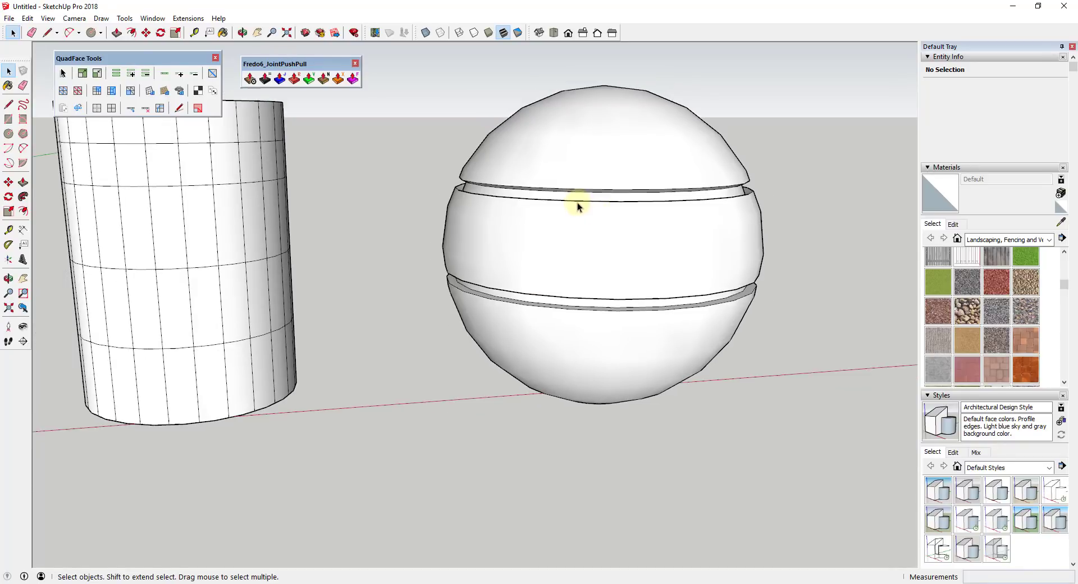
Select the sphere's upper cap and middle band in turn and examine the grooves separating them
scroll(733, 218, "up", 2)
scroll(679, 226, "up", 1)
middle_click_drag(678, 226, 662, 268)
left_click(589, 156)
middle_click_drag(588, 156, 602, 180)
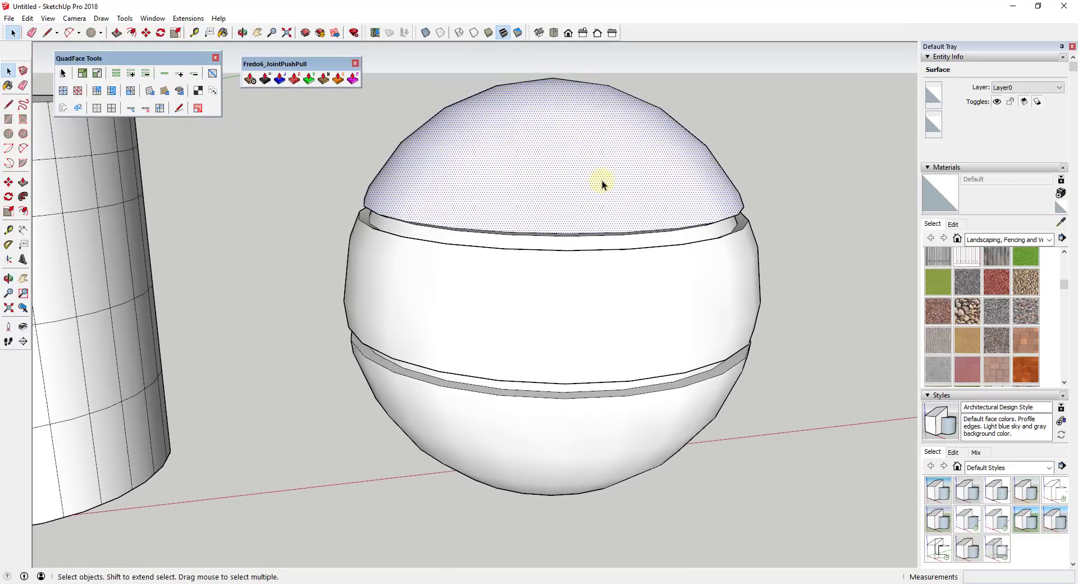
left_click(547, 321)
mouse_move(546, 321)
middle_mouse_down()
mouse_move(493, 309)
mouse_move(520, 248)
middle_mouse_up()
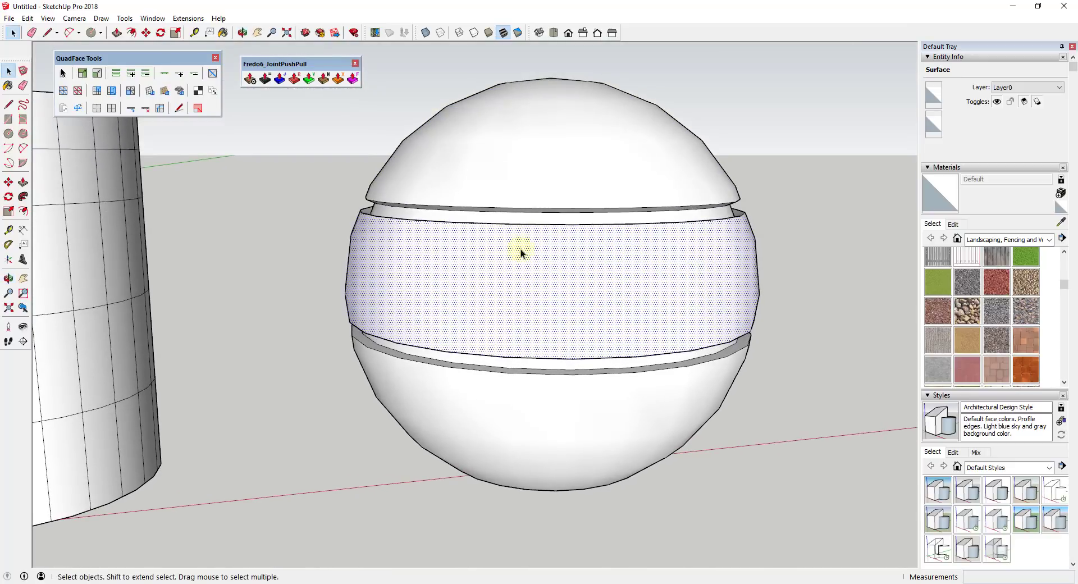
Show hidden geometry and insert vertical QuadFace loops from two adjacent horizontal edges on the front of the sphere's middle band
left_click(47, 17)
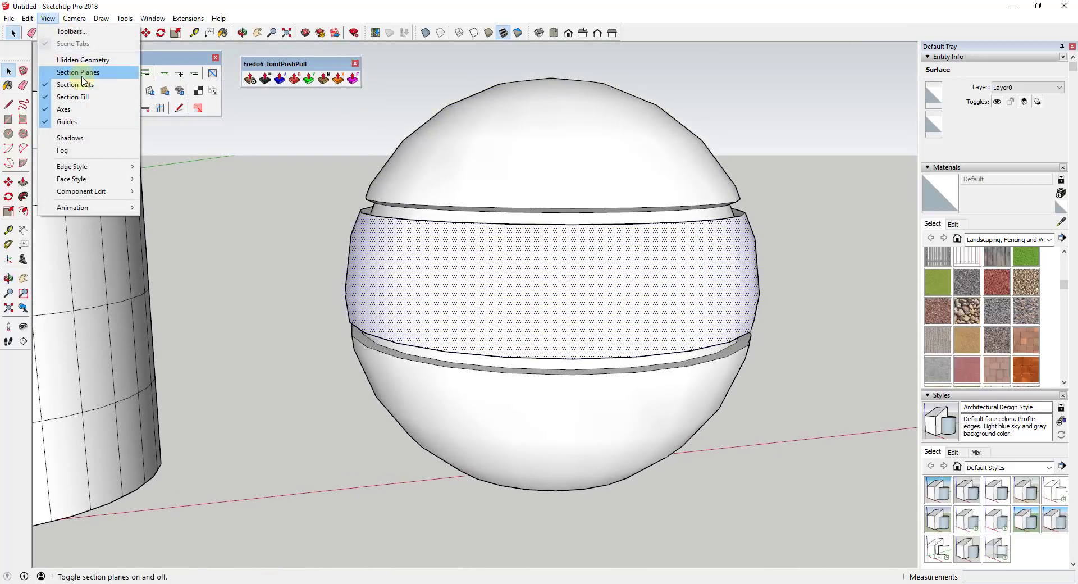
left_click(79, 60)
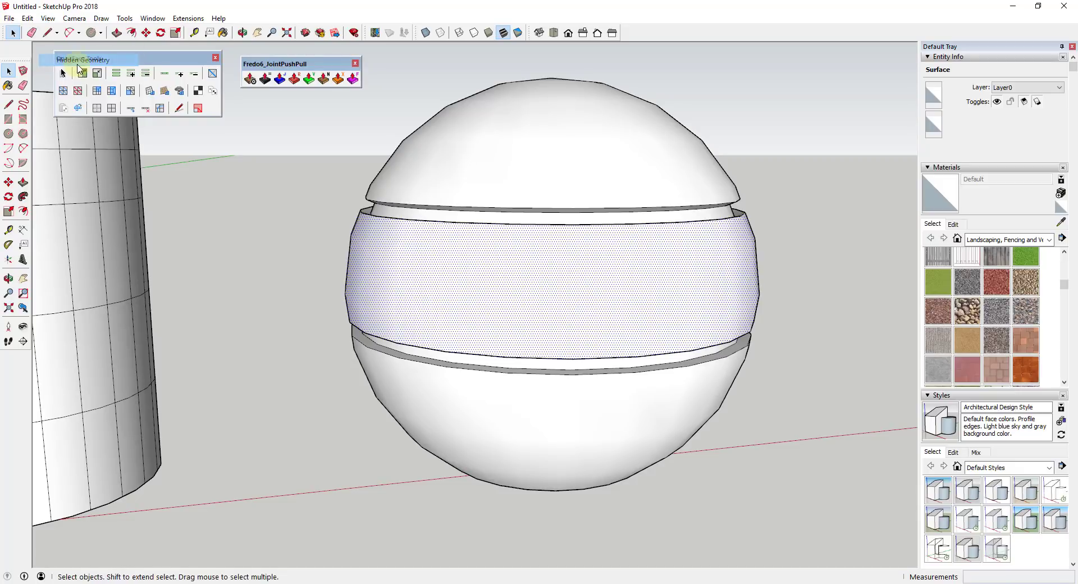
left_click(554, 325)
left_click(606, 328, "shift")
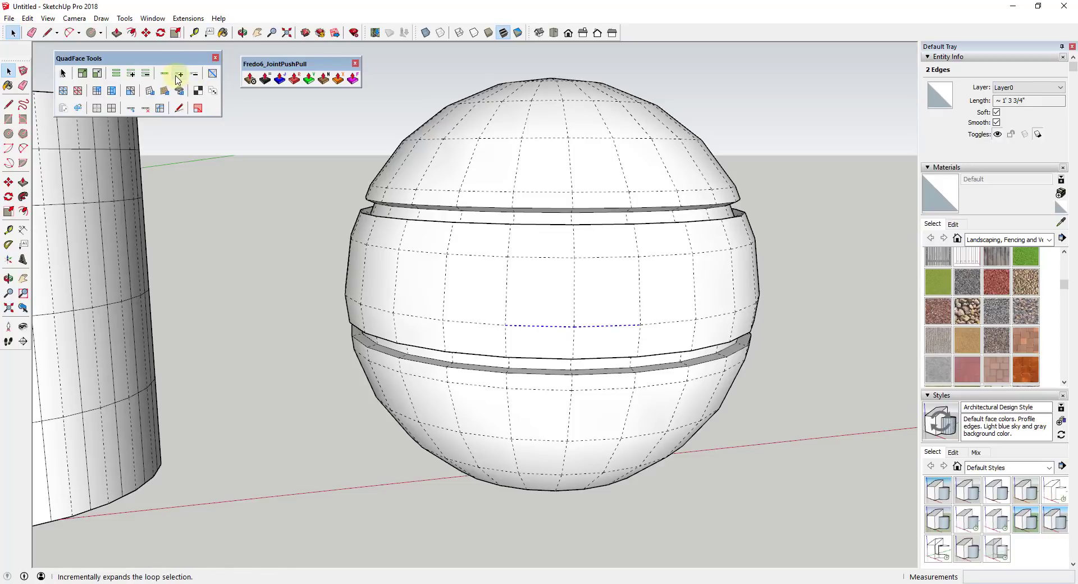
left_click(132, 110)
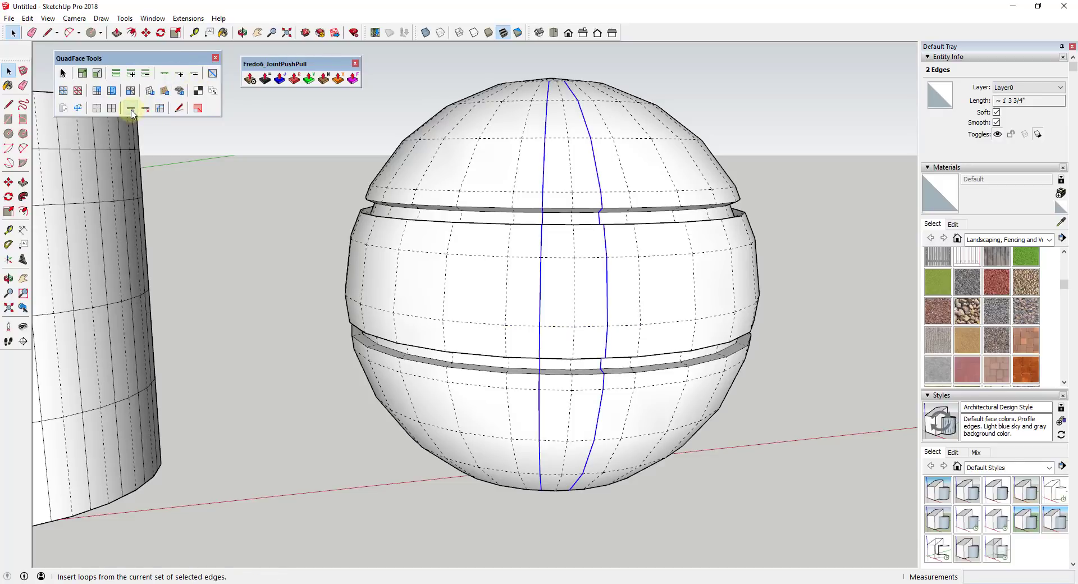
Insert one more vertical QuadFace loop beside each of the two new loops, forming two narrow strips
left_click(559, 325)
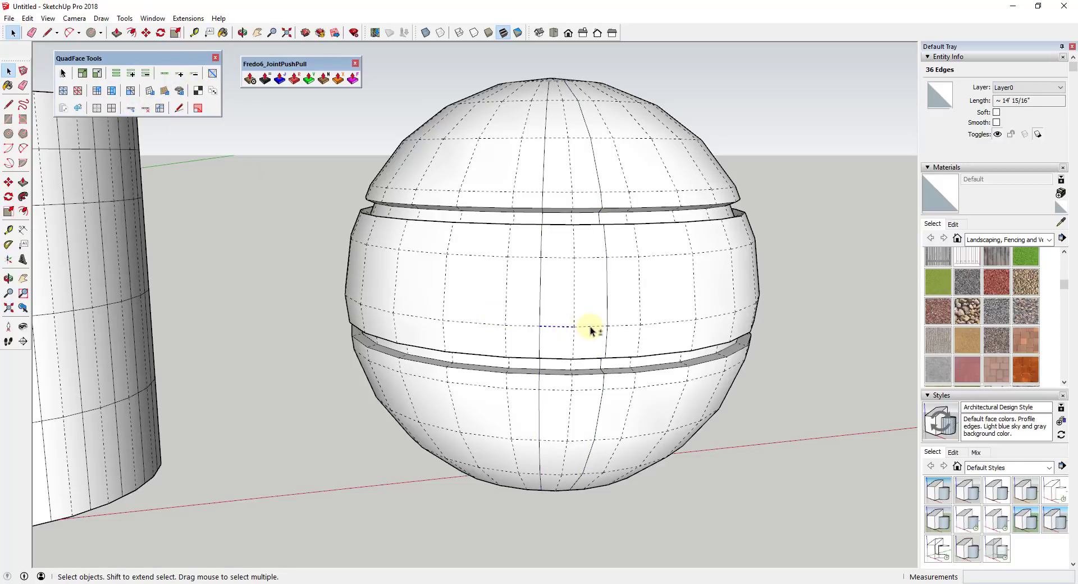
left_click(132, 111)
middle_click_drag(614, 349, 621, 281)
mouse_move(561, 298)
middle_mouse_down()
mouse_move(532, 308)
mouse_move(337, 236)
middle_mouse_up()
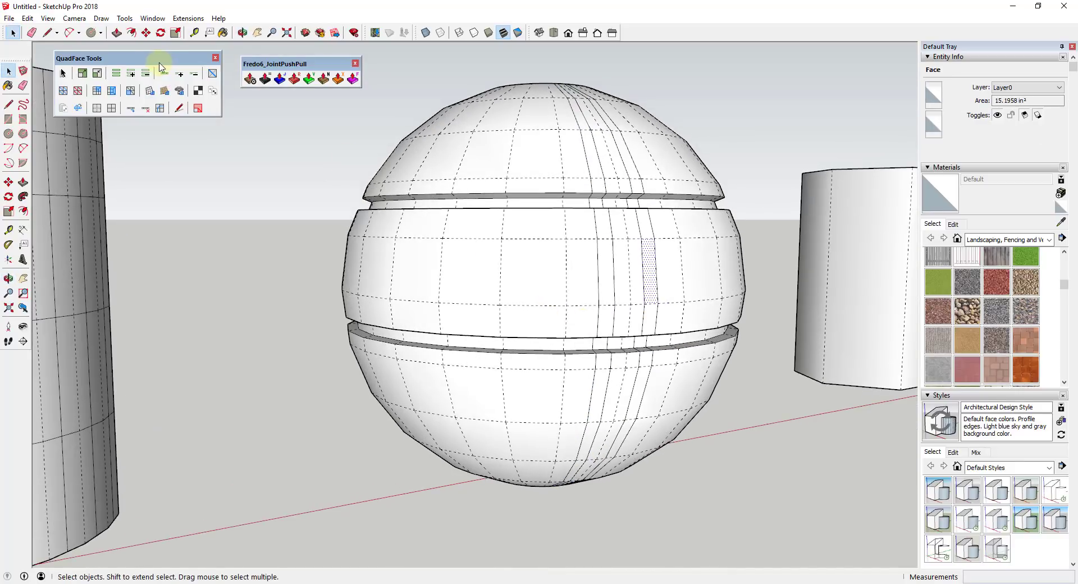
Turn off the display of hidden geometry and select only the two narrow vertical strips on the sphere's middle band
left_click(30, 19)
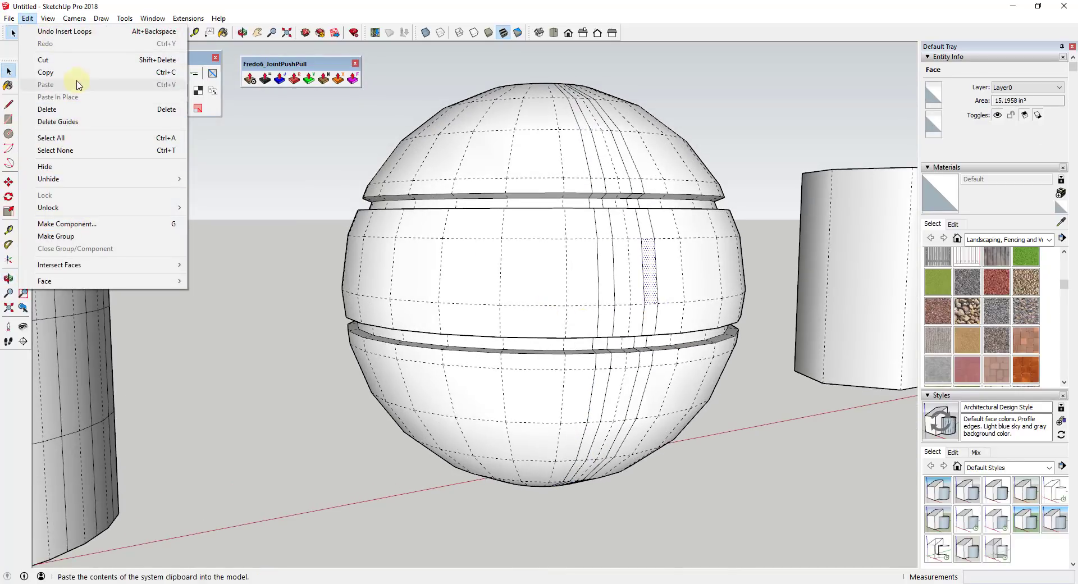
mouse_move(48, 18)
left_click(67, 60)
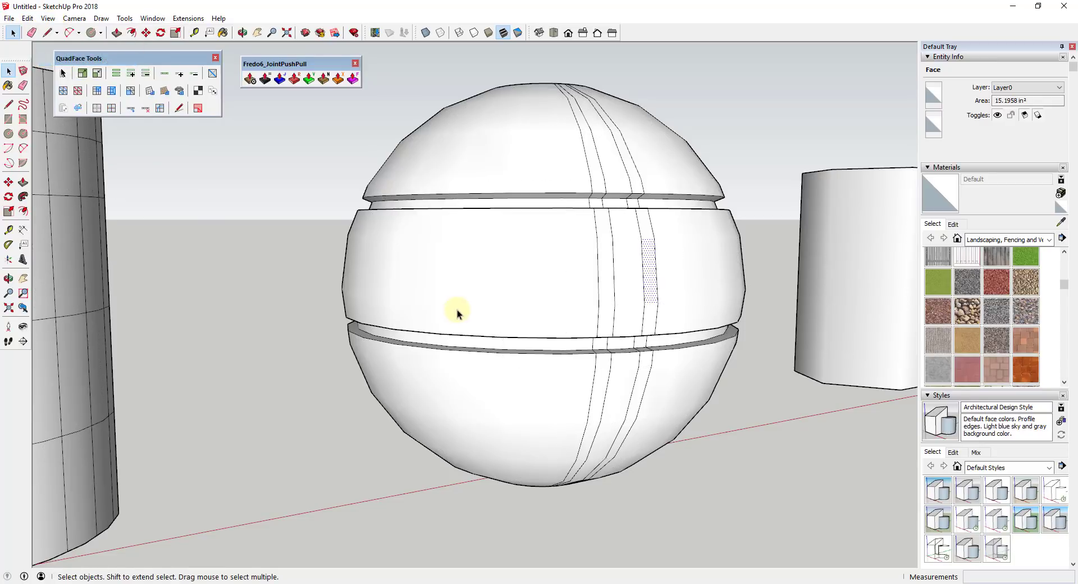
middle_click_drag(457, 314, 614, 288)
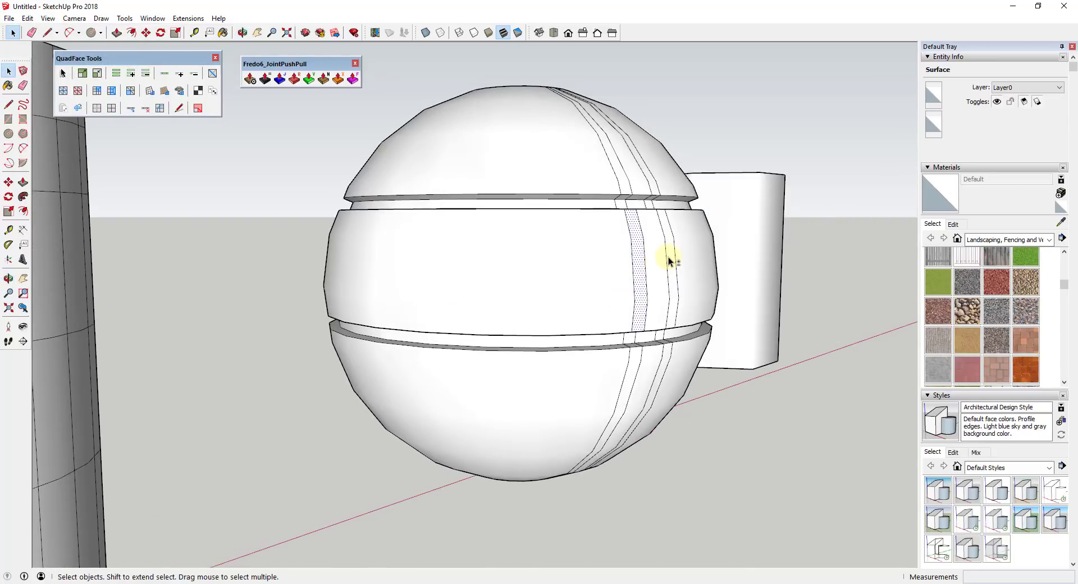
left_click(615, 164, "shift")
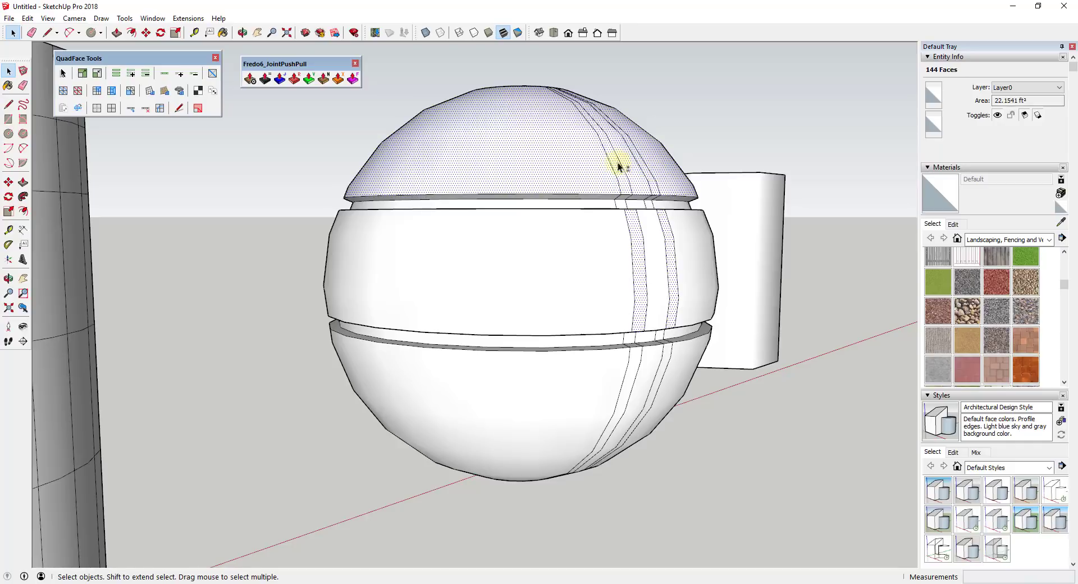
left_click(648, 190, "shift")
middle_click_drag(663, 212, 584, 96)
middle_click_drag(534, 73, 562, 225)
scroll(665, 274, "up", 3)
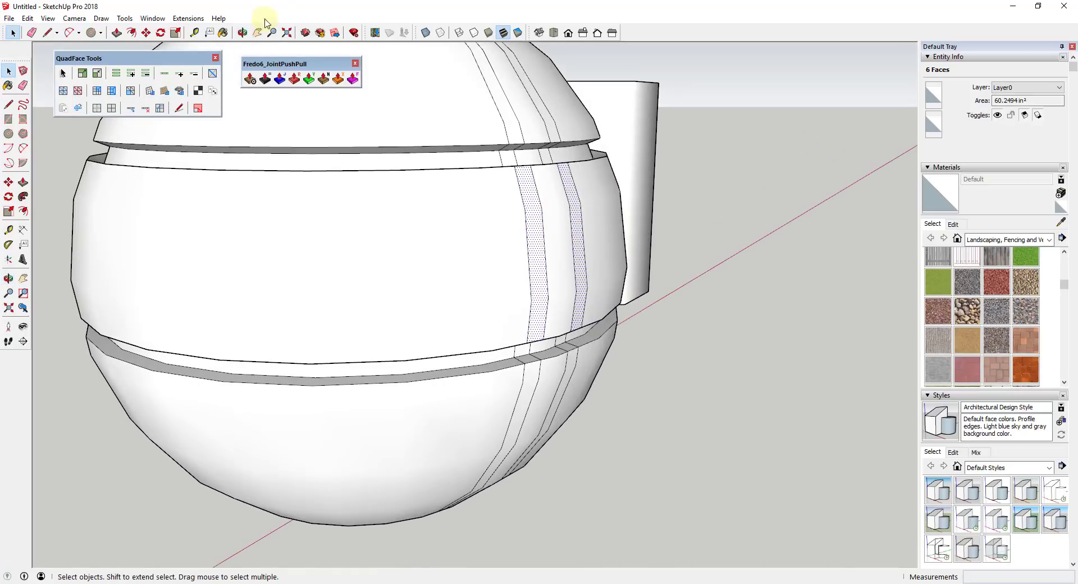
Use Joint Push Pull to push both vertical strips of the middle band inward
left_click(265, 79)
left_click_drag(534, 248, 715, 351)
middle_click_drag(714, 350, 638, 353)
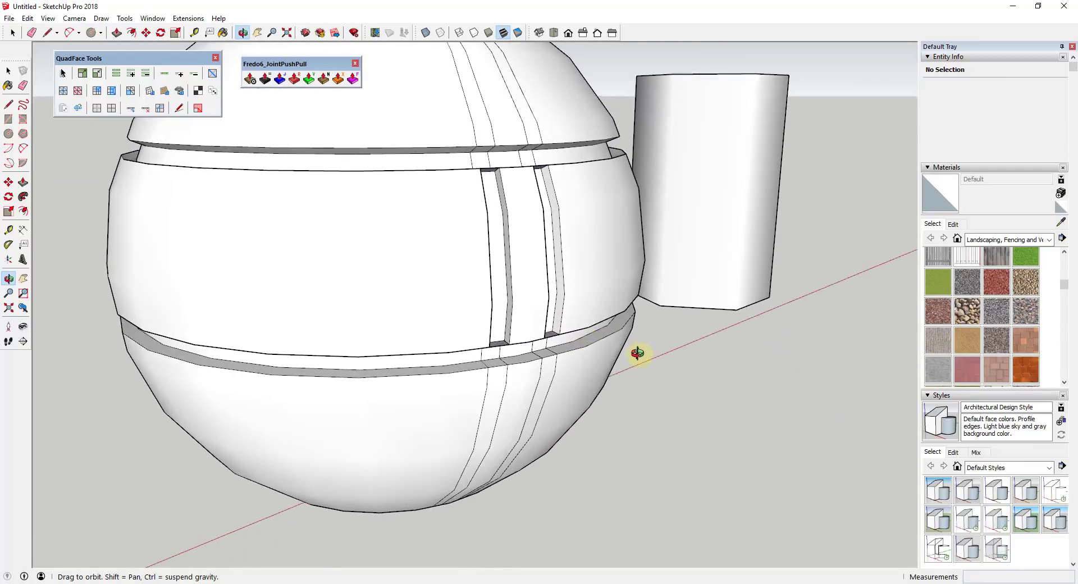
Erase the end caps at the lower ends of both vertical grooves so they open into the lower horizontal groove
scroll(522, 365, "up", 5)
mouse_move(748, 319)
middle_mouse_down()
mouse_move(636, 337)
mouse_move(573, 300)
middle_mouse_up()
key("e")
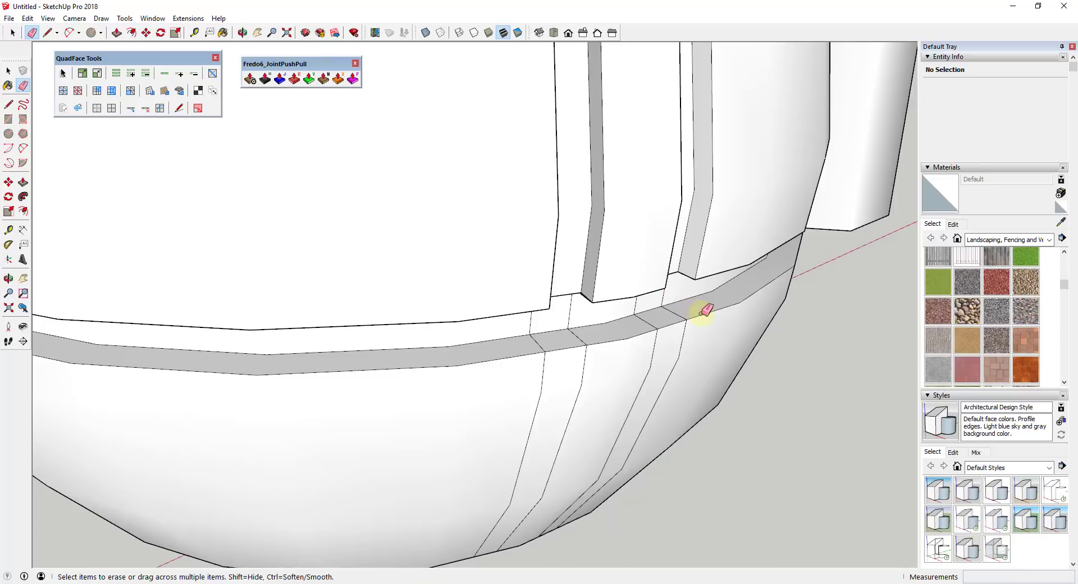
scroll(579, 286, "up", 4)
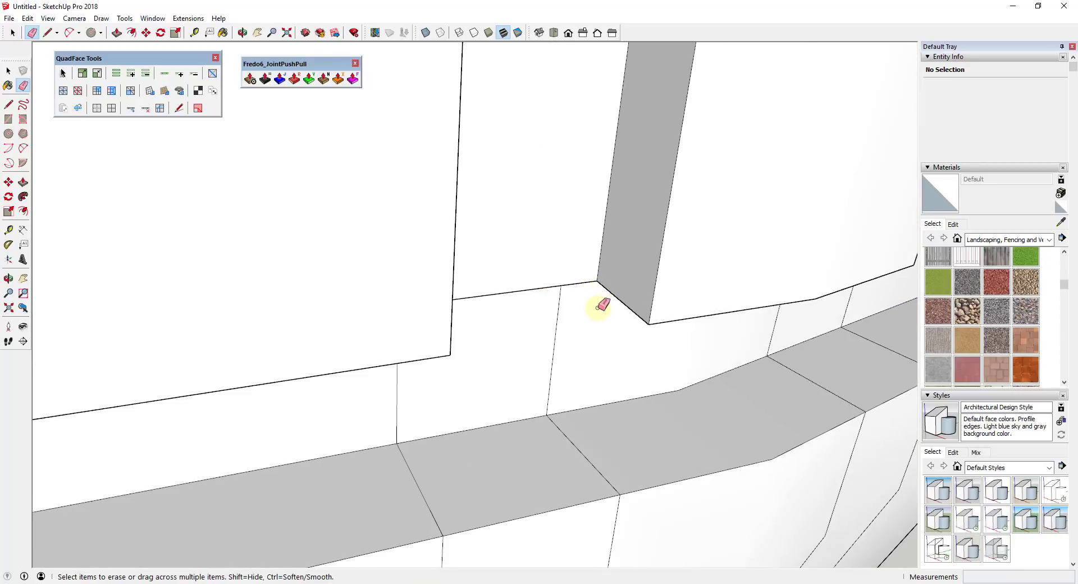
scroll(598, 307, "down", 8)
Erase the end caps at the upper ends of both vertical grooves and check their openings into the upper horizontal groove
middle_click_drag(549, 240, 521, 332)
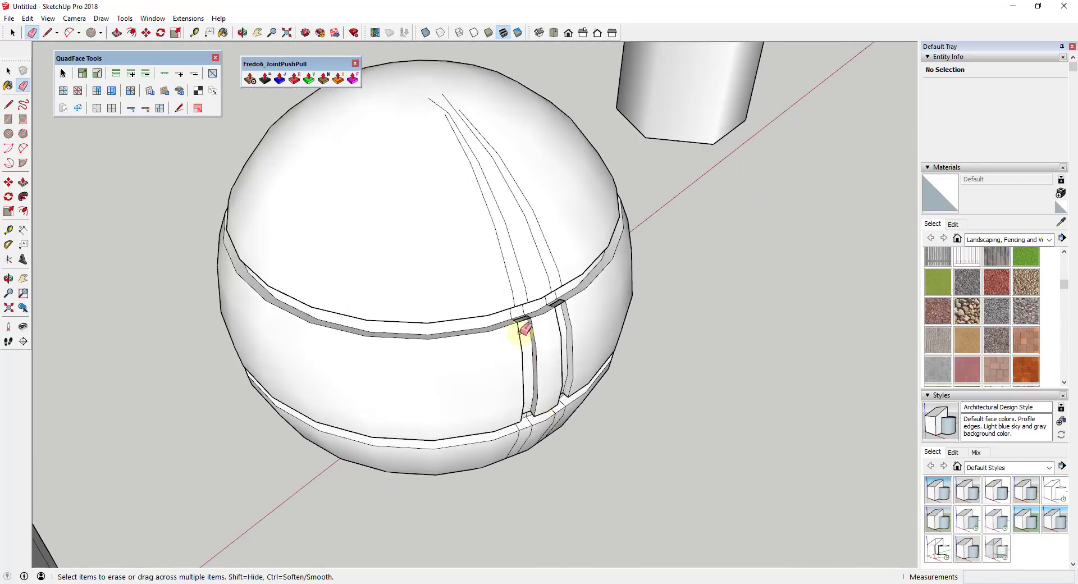
scroll(525, 330, "up", 4)
scroll(643, 260, "up", 2)
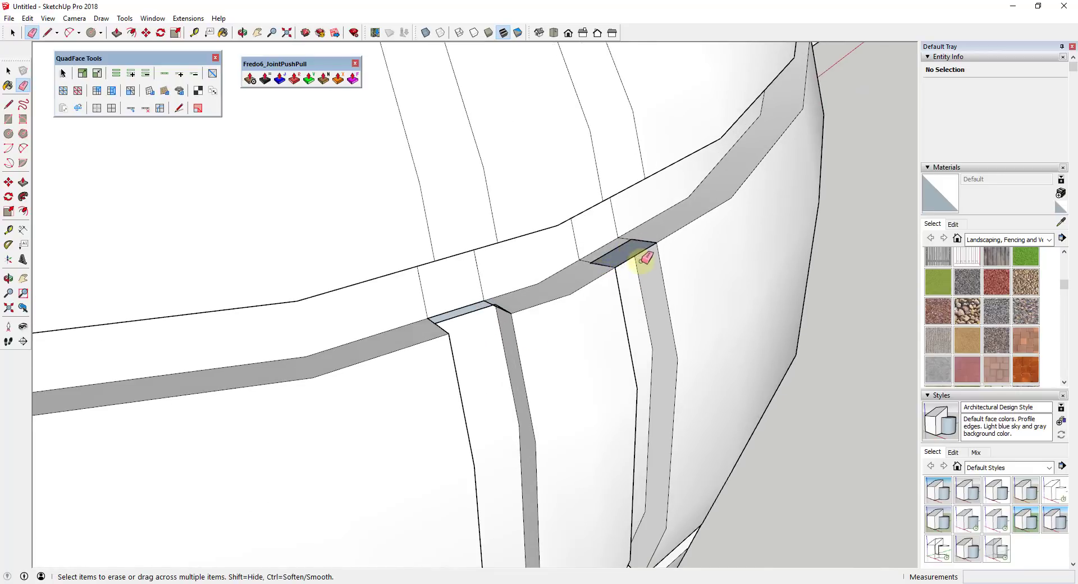
left_click(607, 250)
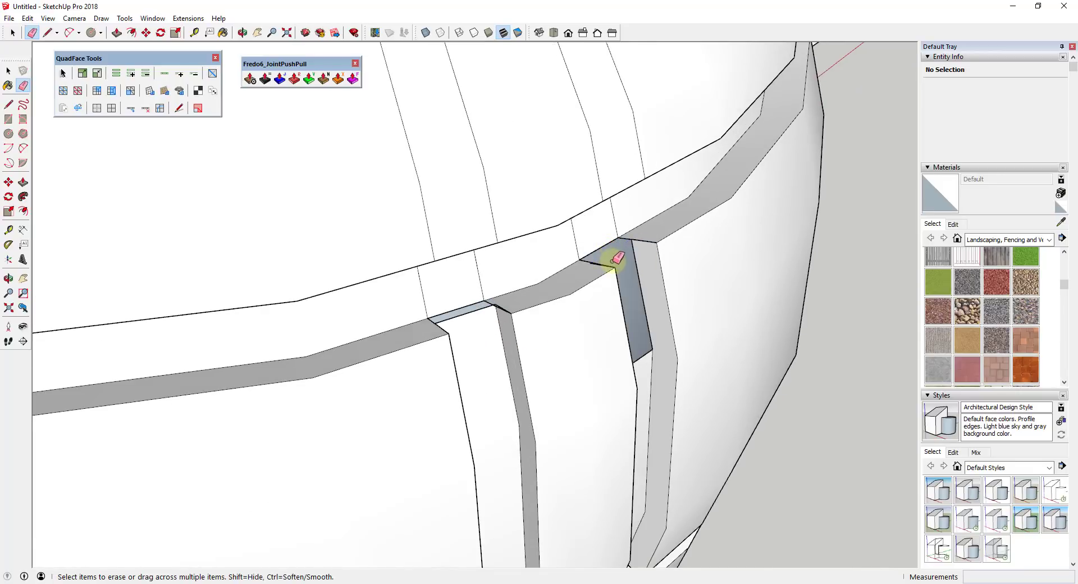
scroll(635, 281, "down", 3)
mouse_move(623, 279)
middle_mouse_down()
mouse_move(589, 260)
mouse_move(489, 313)
mouse_move(440, 378)
mouse_move(509, 280)
mouse_move(481, 192)
mouse_move(438, 112)
mouse_move(474, 192)
middle_mouse_up()
scroll(477, 313, "up", 2)
scroll(500, 284, "up", 3)
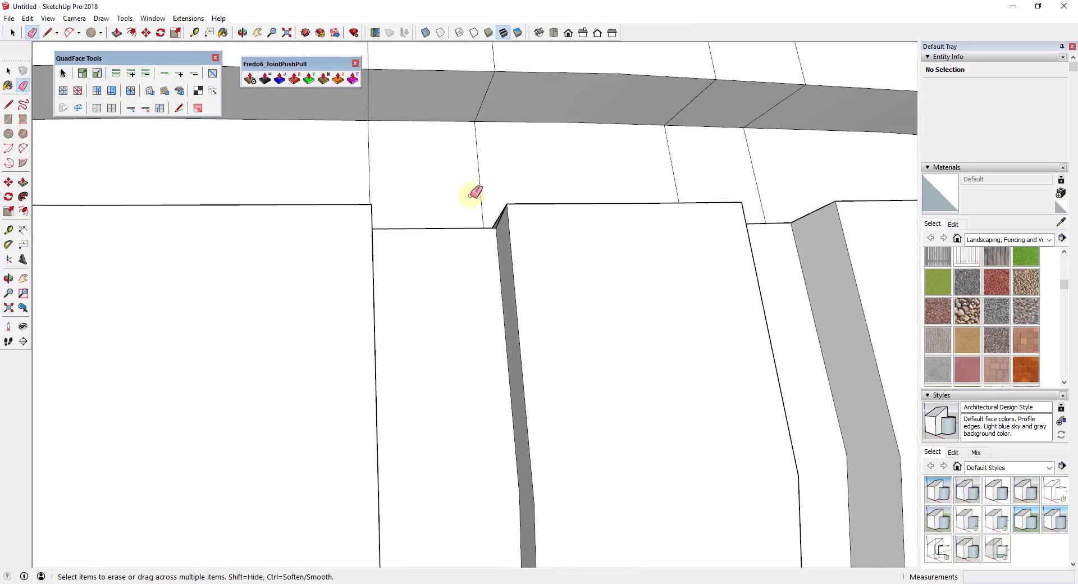
scroll(453, 271, "up", 2)
scroll(452, 272, "down", 3)
middle_click_drag(481, 253, 524, 296)
key("space")
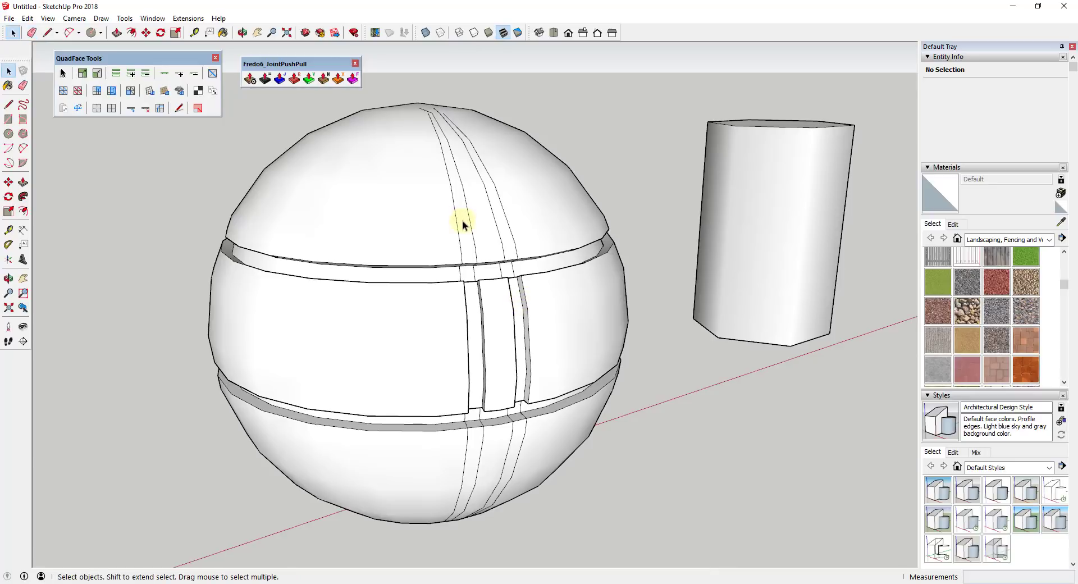
Select the sphere's upper cap, show hidden geometry, and examine where the vertical loops end near the pole
left_click(464, 236)
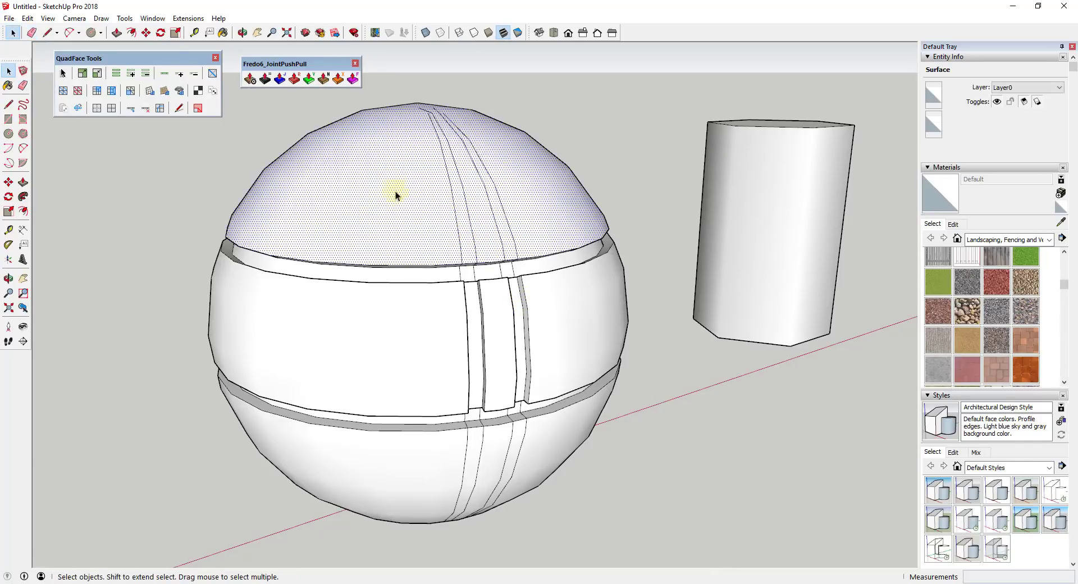
middle_click_drag(504, 173, 527, 269)
scroll(487, 232, "up", 2)
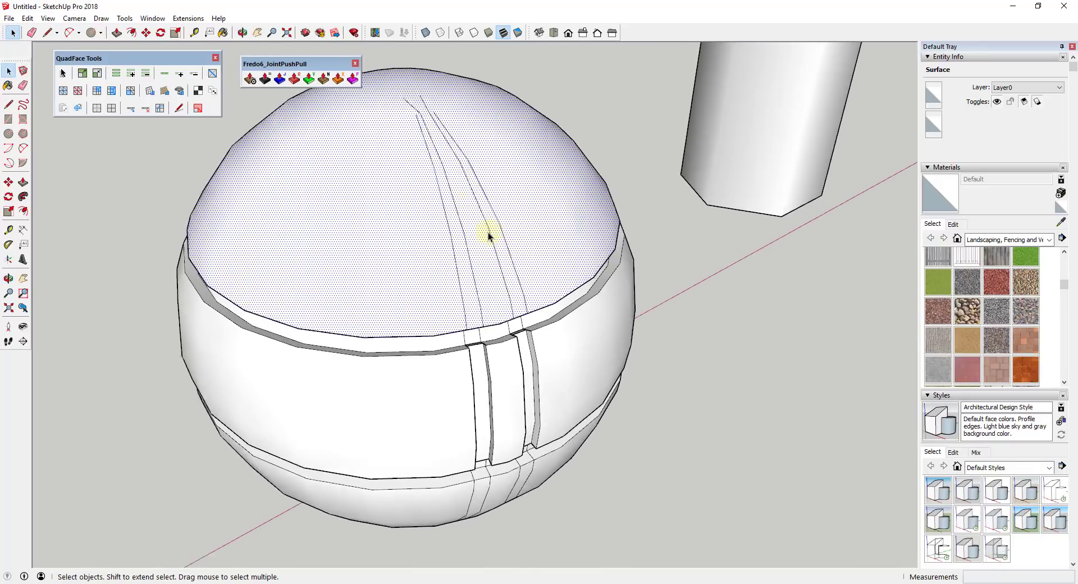
left_click(48, 18)
left_click(72, 66)
middle_click_drag(458, 239, 571, 372)
scroll(442, 200, "up", 4)
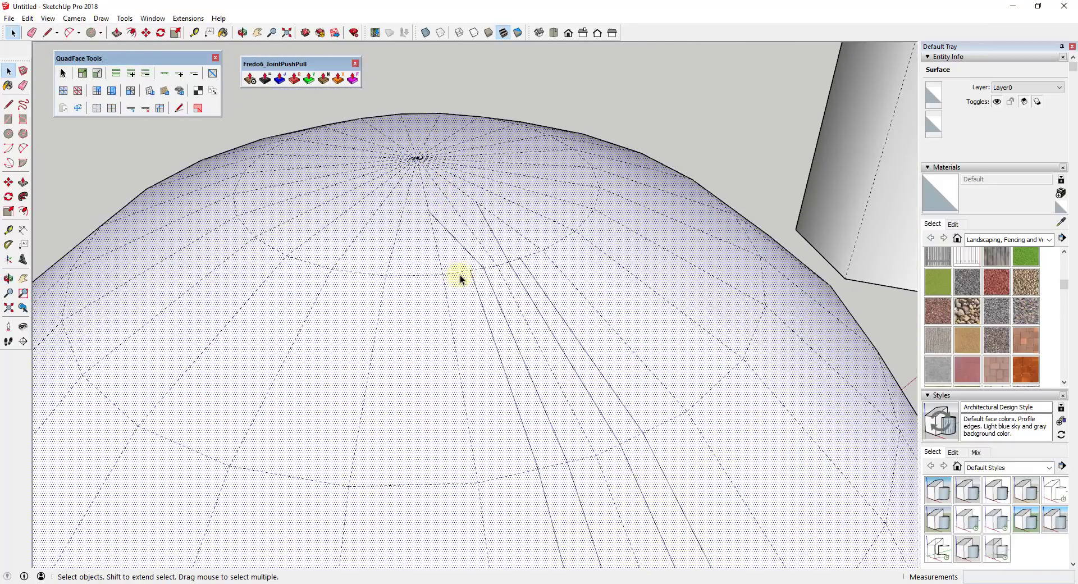
scroll(473, 243, "down", 3)
scroll(478, 240, "up", 3)
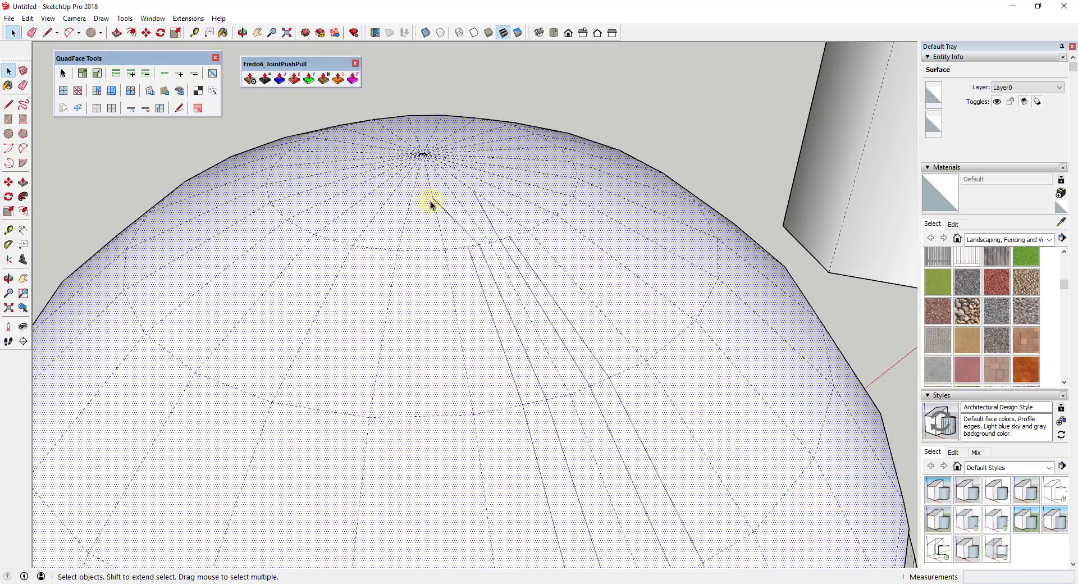
Draw the missing edges near the upper pole, connecting the vertical loops on the top ring to the loose loop ends
left_click(459, 235)
key("l")
left_click(468, 245)
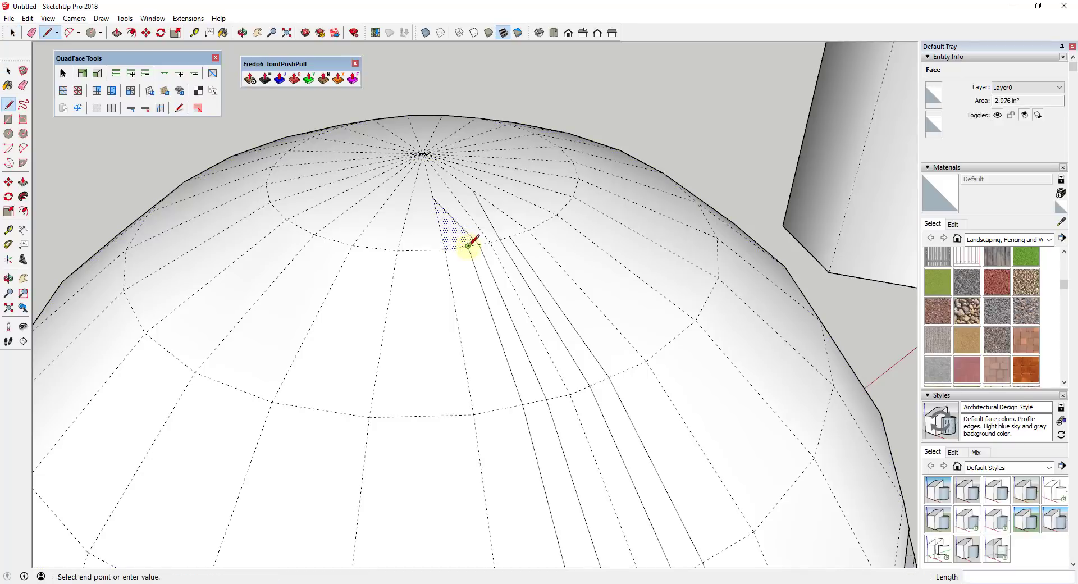
left_click(434, 198)
key("space")
key("l")
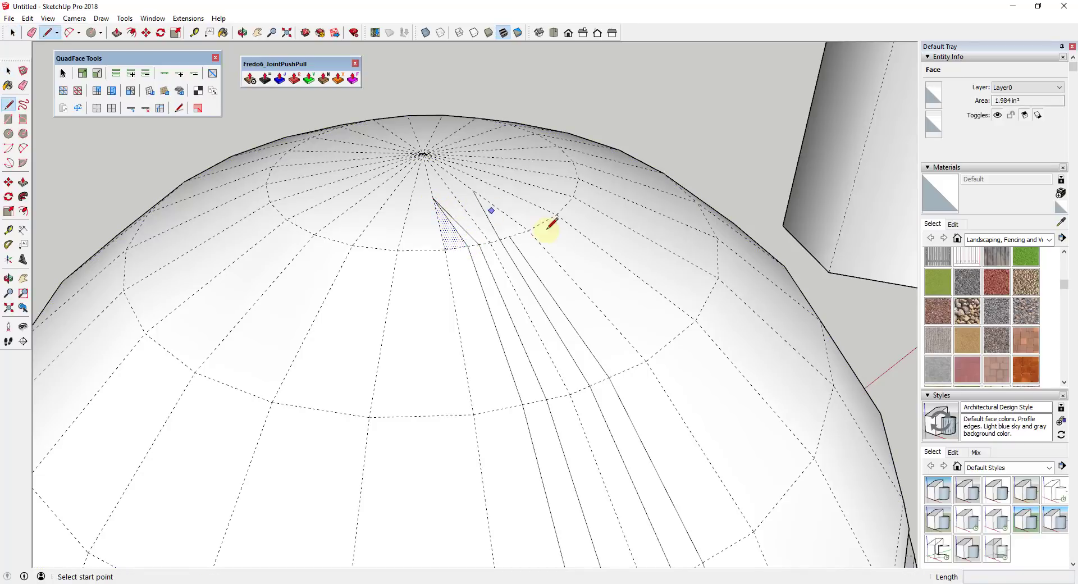
left_click(509, 236)
key("space")
scroll(505, 236, "down", 3)
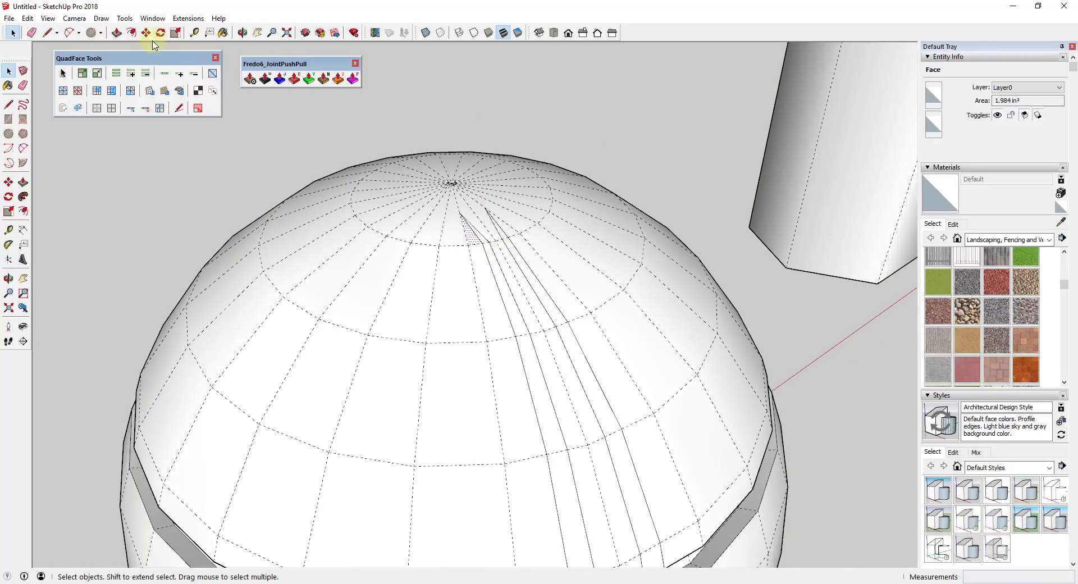
Turn off the display of hidden geometry and select the two narrow vertical strips on the sphere's upper cap
left_click(47, 18)
left_click(62, 60)
middle_click_drag(298, 180, 518, 313)
left_click(544, 331)
left_click(619, 354, "shift")
middle_click_drag(452, 191, 550, 280)
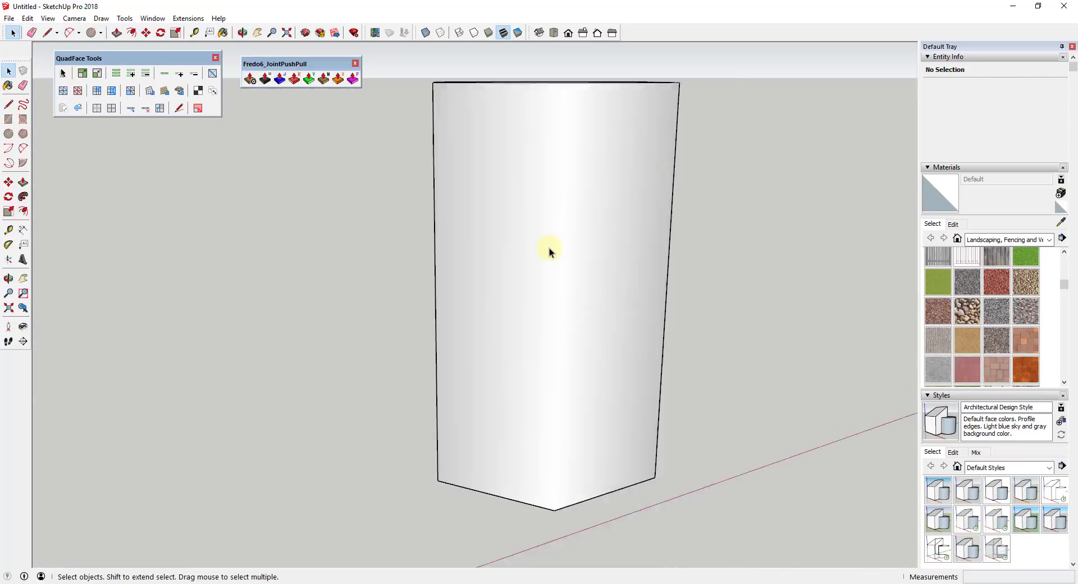
Turn on the display of hidden geometry and select the hexagonal prism's two front side faces one at a time
middle_click_drag(548, 251, 428, 271)
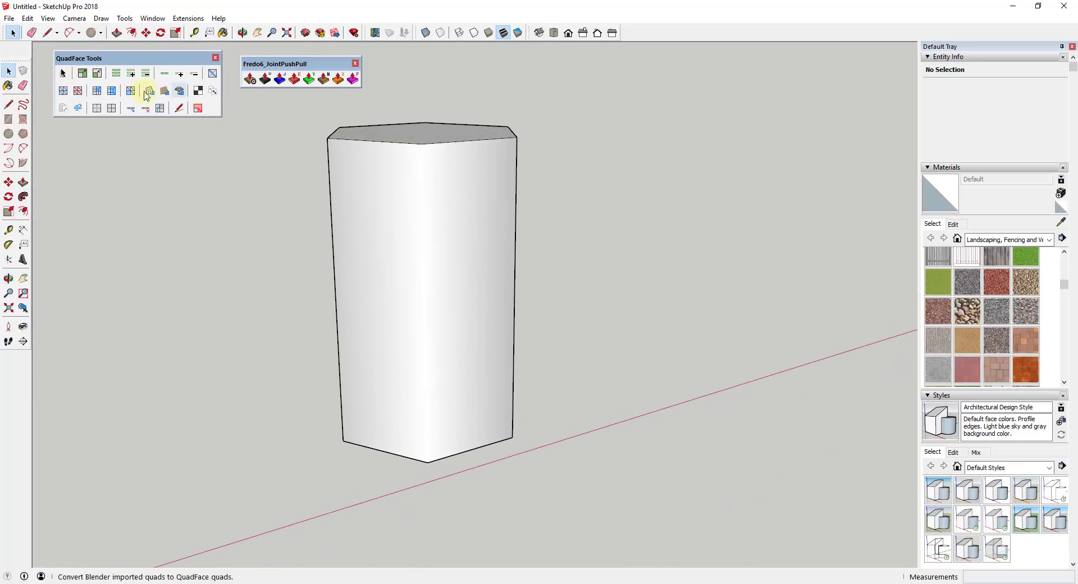
left_click(47, 18)
left_click(84, 59)
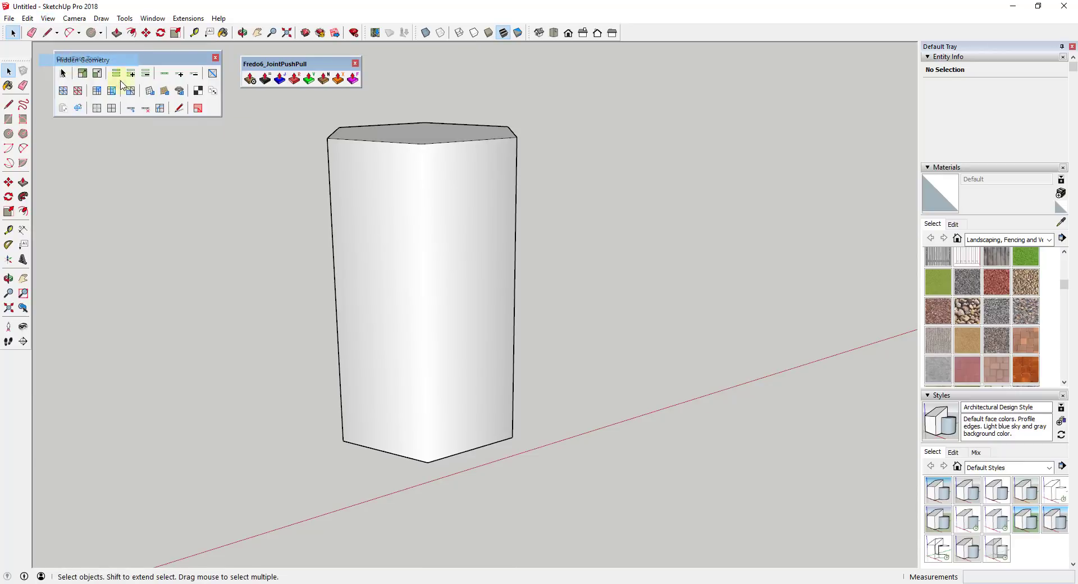
middle_click_drag(439, 224, 372, 177)
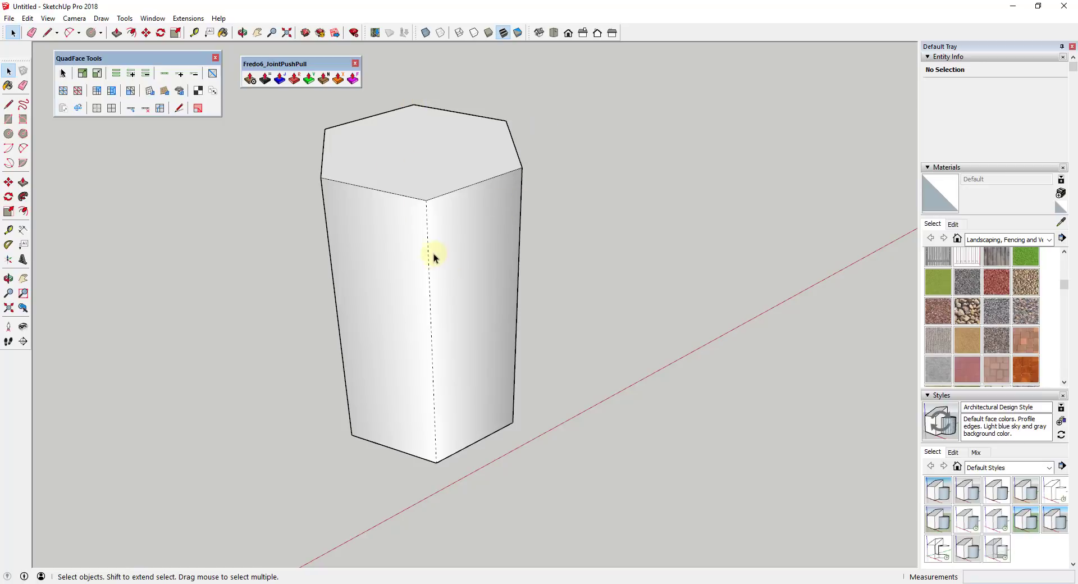
middle_click_drag(433, 253, 396, 238)
left_click(487, 253)
middle_click_drag(487, 254, 459, 255)
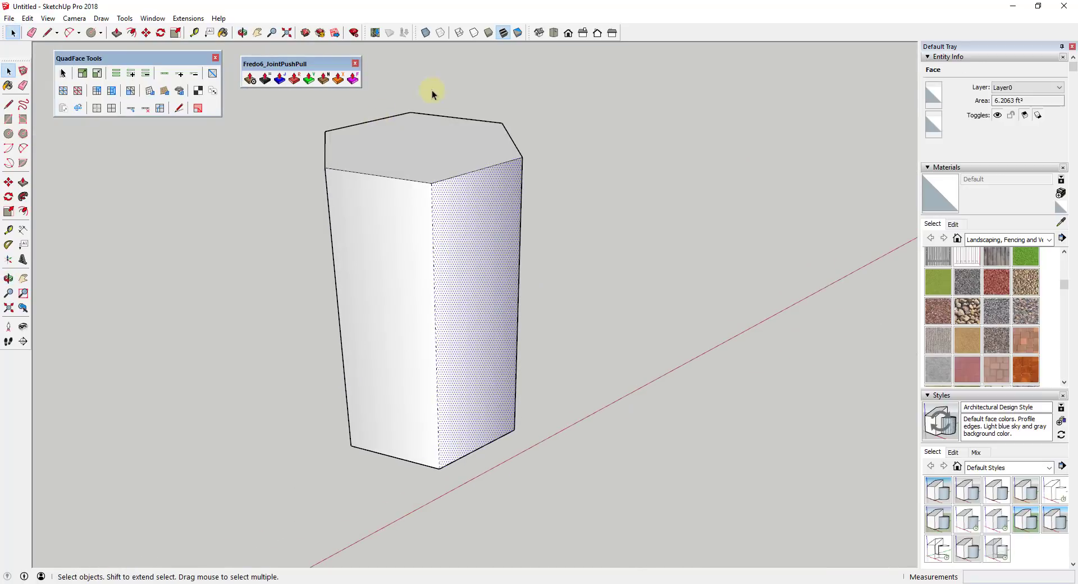
left_click(378, 225)
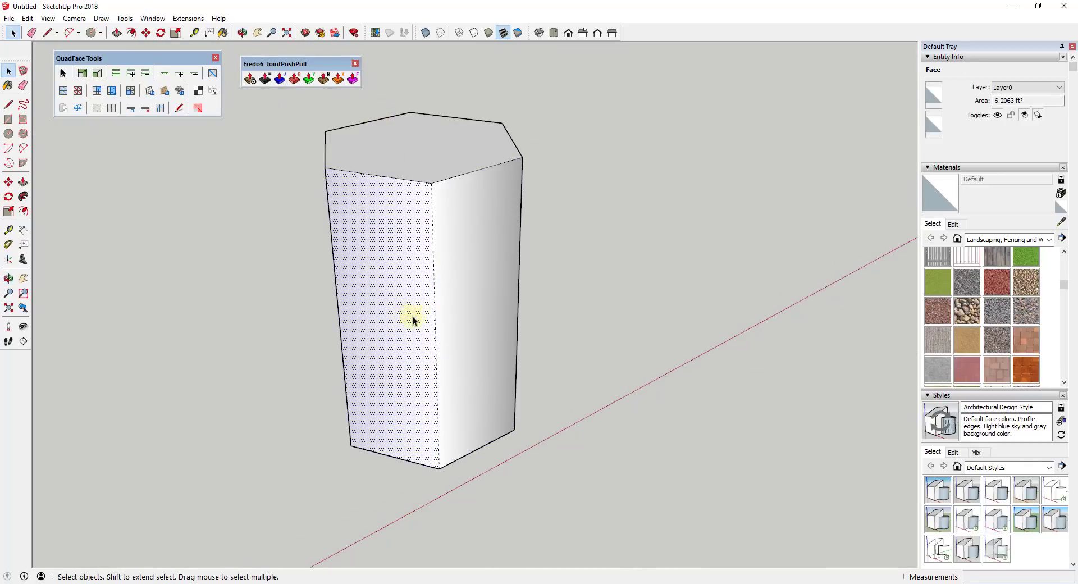
Insert a horizontal edge loop around the middle of the hexagonal prism from the vertical edge between its two front faces
left_click(436, 313)
left_click(111, 108)
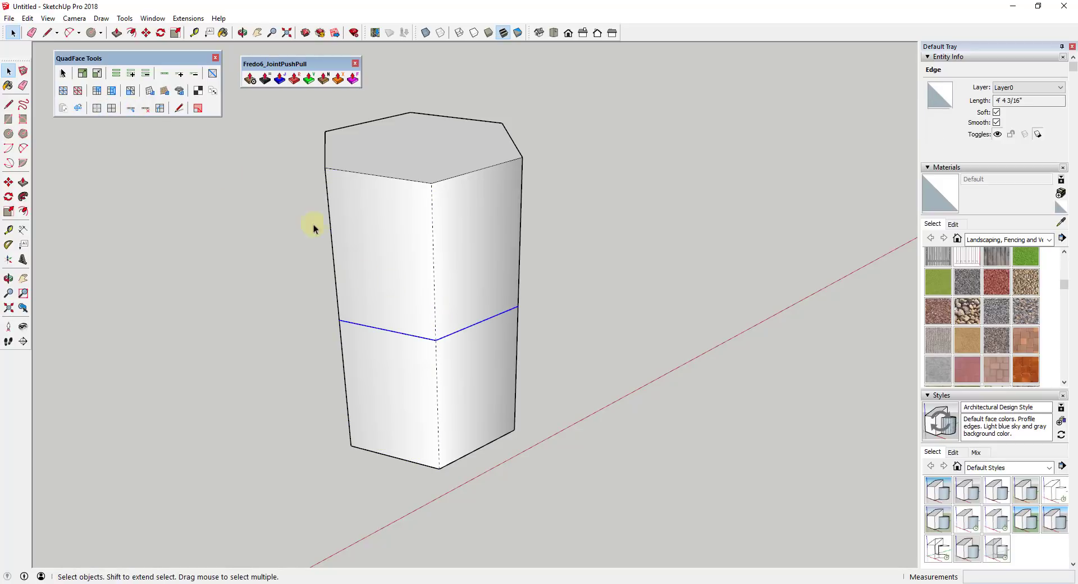
left_click(356, 237)
Select the bottom face of the vase-shaped solid with its boundary edges and move it downward to lengthen the body
middle_click_drag(356, 238, 478, 443)
double_click(478, 442)
key("m")
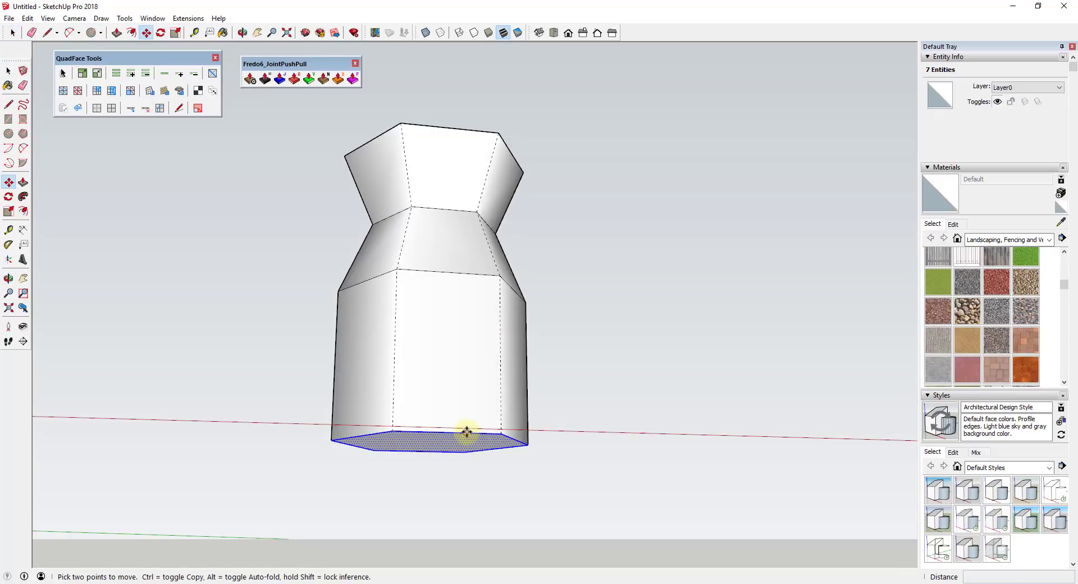
left_click(466, 437)
left_click(469, 543)
Select the entire vase-shaped solid and make it a group
key("space")
middle_click_drag(524, 284, 449, 288)
middle_click_drag(440, 247, 330, 161)
left_click_drag(330, 159, 597, 524)
right_click(453, 321)
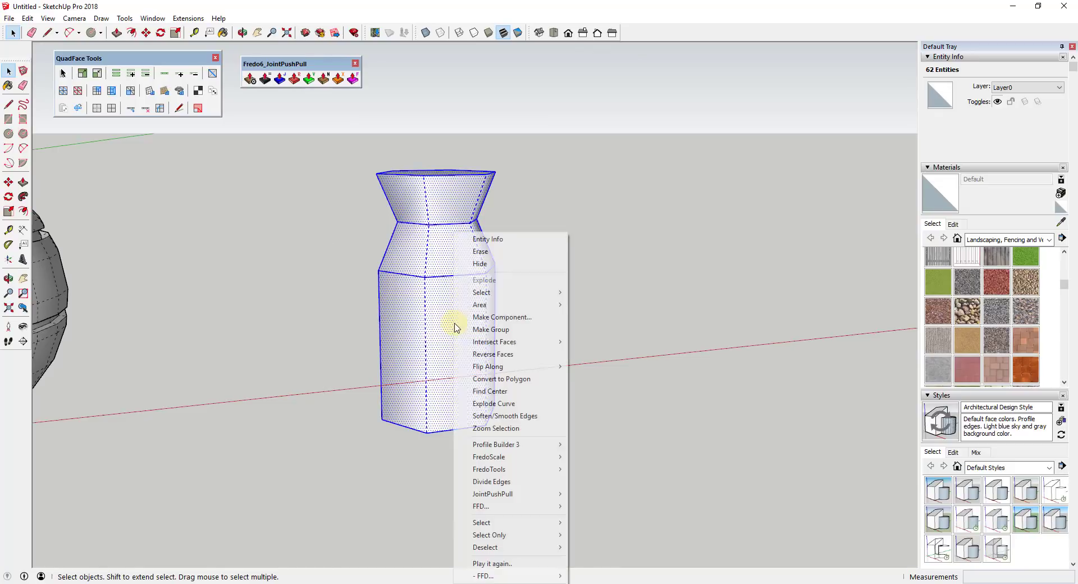
left_click(508, 331)
Display the SUbD tools and place them beside the JointPushPull tools
middle_click_drag(594, 273, 577, 301)
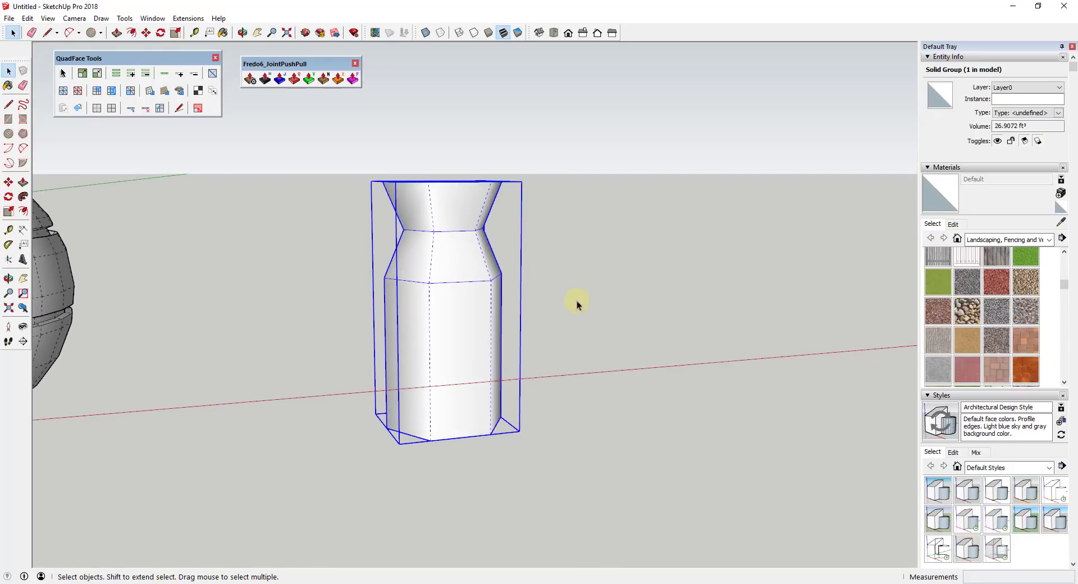
scroll(577, 301, "up", 1)
right_click(673, 37)
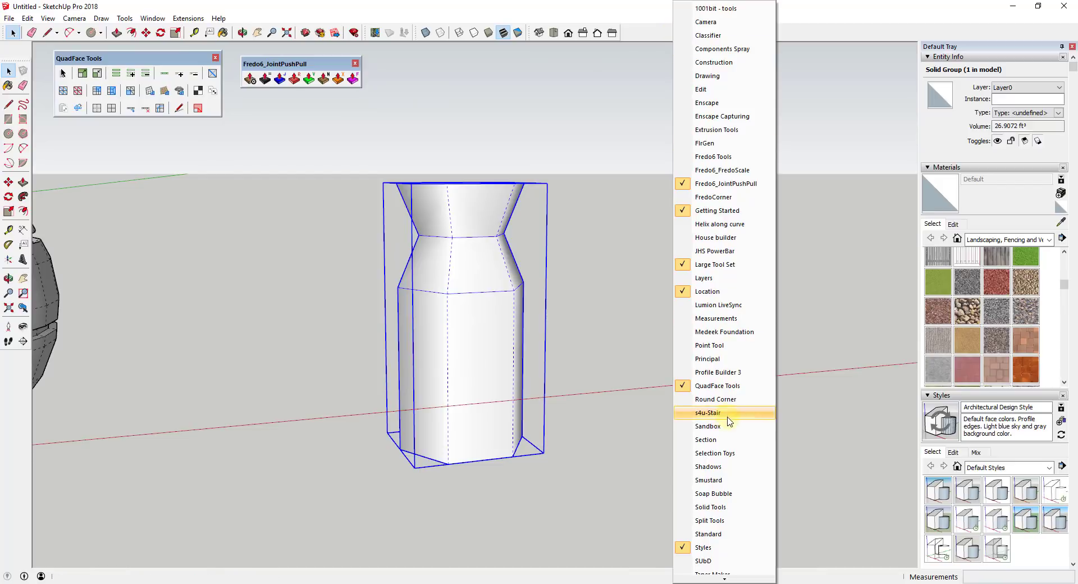
left_click(708, 515)
middle_click_drag(599, 380, 527, 342)
left_click_drag(233, 71, 388, 65)
Preview the SUbD subdivision on the vase-shaped group and return to its control mesh
left_click(391, 79)
middle_click_drag(494, 293, 409, 245)
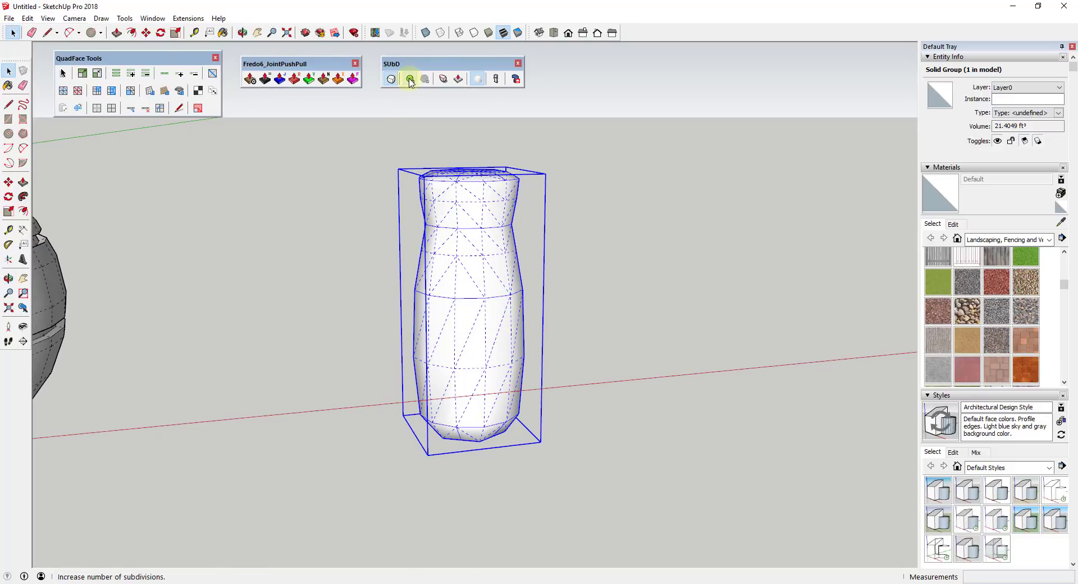
left_click(391, 79)
Inside the group, select the bottom face and its edges and raise their crease sharpness with the SUbD Crease tool
middle_click_drag(490, 325, 462, 402)
left_click_drag(366, 355, 569, 495)
left_click(443, 79)
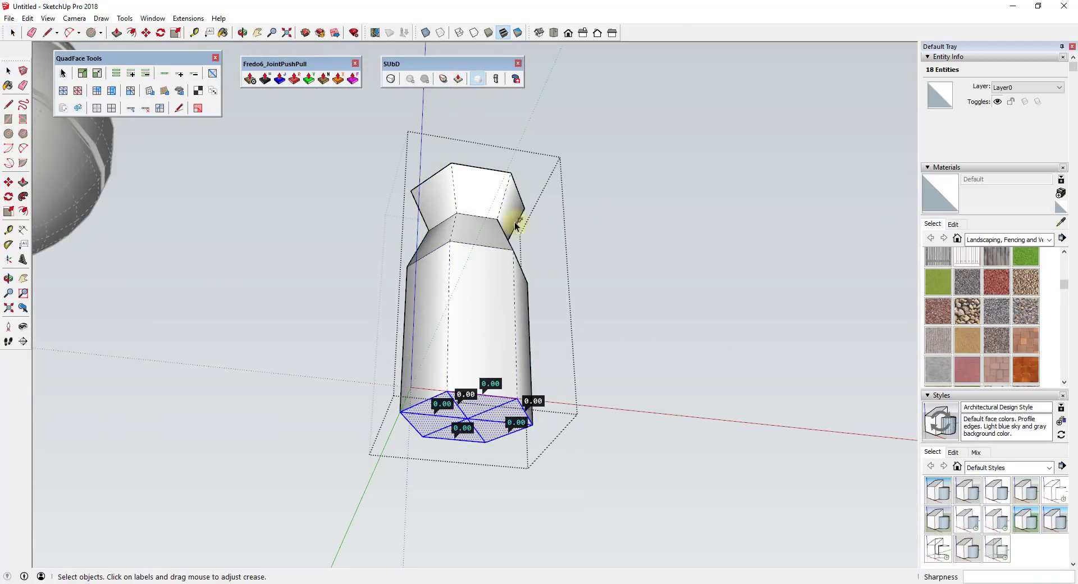
left_click_drag(490, 384, 488, 248)
key("space")
Subdivide the creased vase group with SUbD and increase its number of subdivisions
middle_click_drag(615, 289, 643, 328)
middle_click_drag(556, 290, 416, 138)
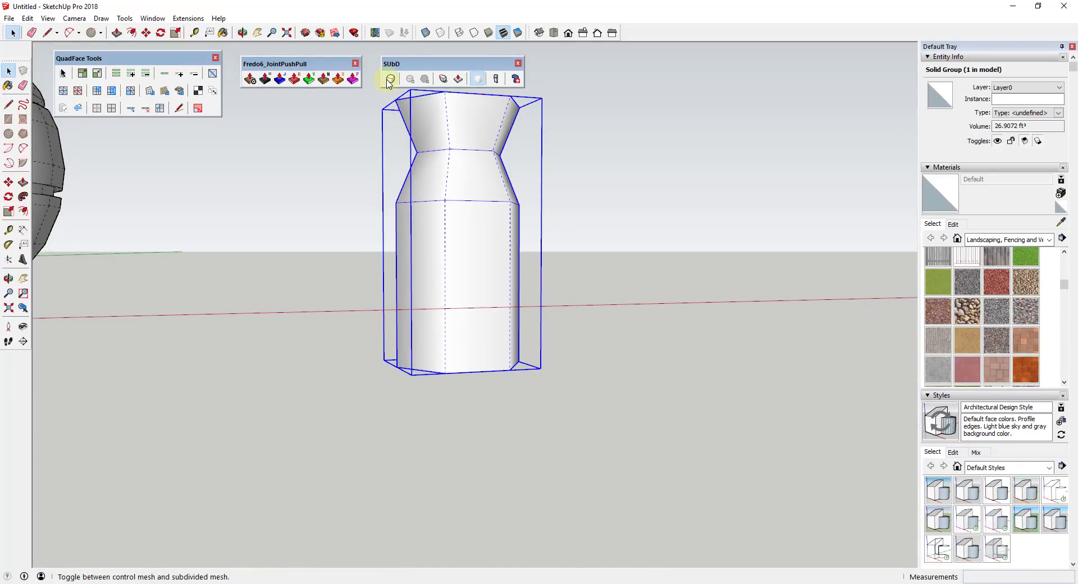
left_click(390, 79)
middle_click_drag(543, 210, 476, 238)
scroll(488, 185, "up", 3)
left_click(411, 79)
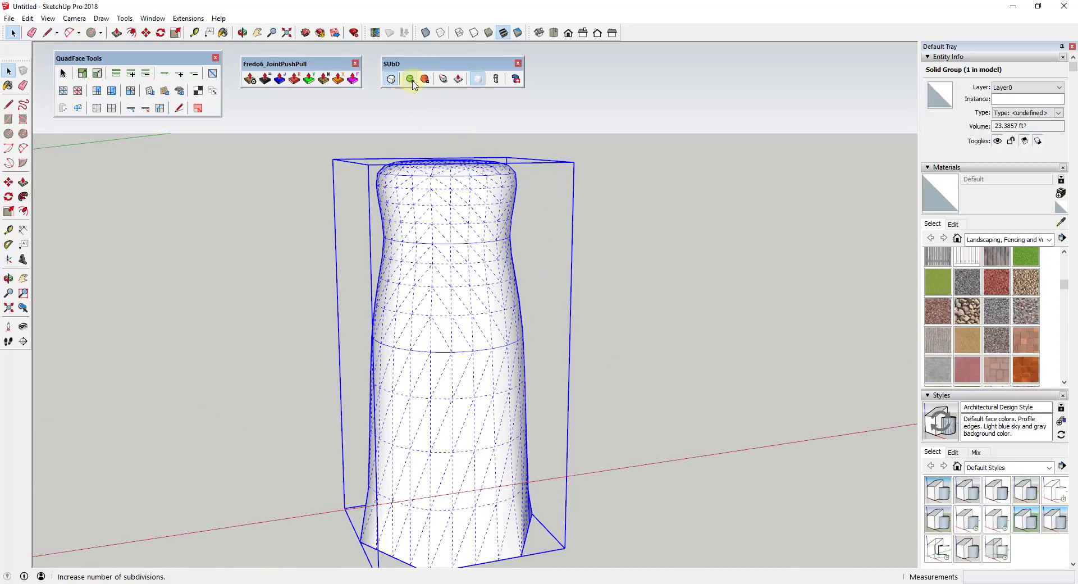
middle_click_drag(575, 319, 490, 271)
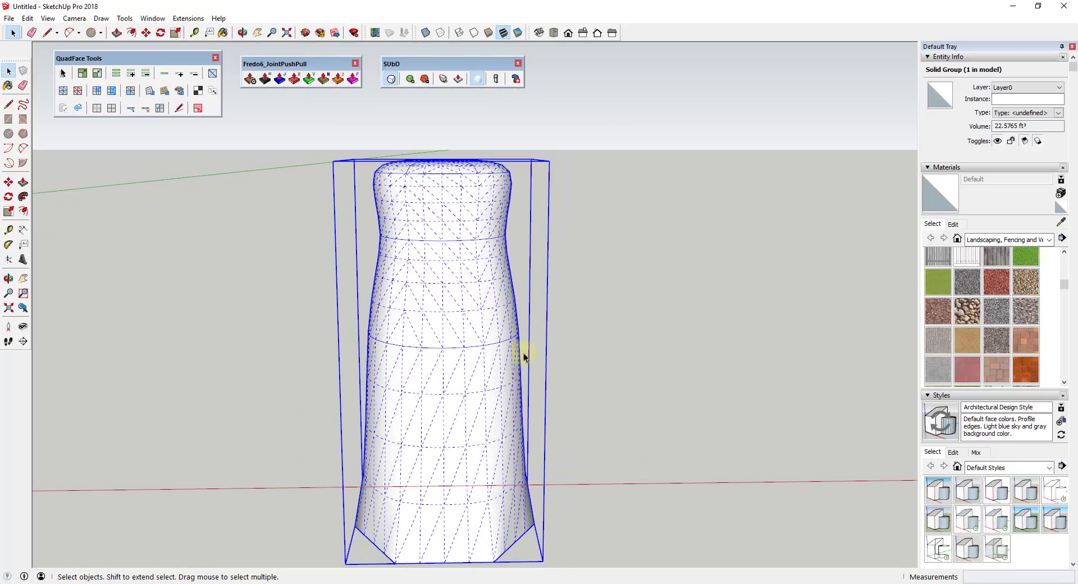
scroll(562, 343, "down", 6)
scroll(716, 316, "up", 3)
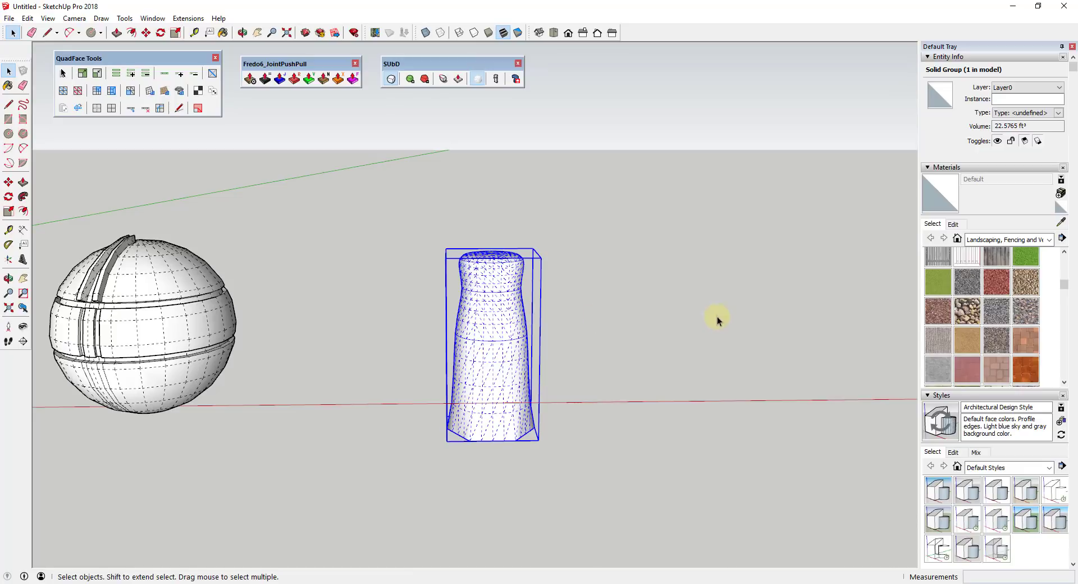
scroll(617, 320, "down", 3)
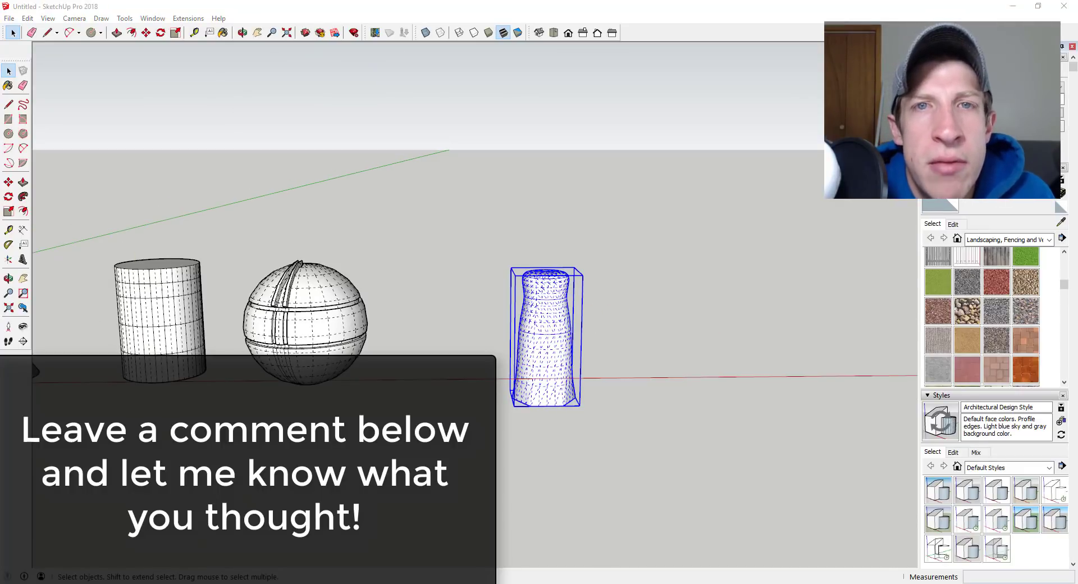